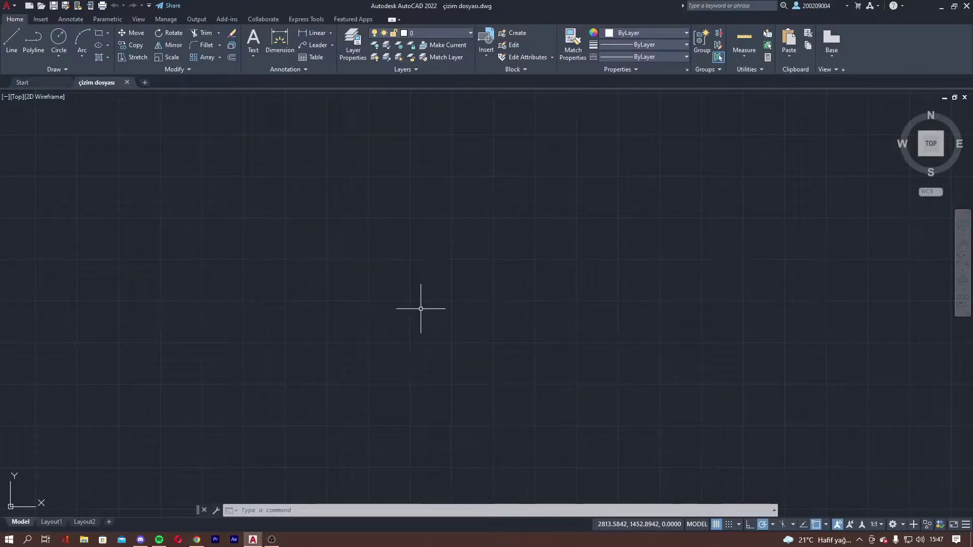
# Pan the view so the drawing origin sits toward the lower left.
pyautogui.moveTo(420, 308); pyautogui.dragTo(467, 232, button='middle')
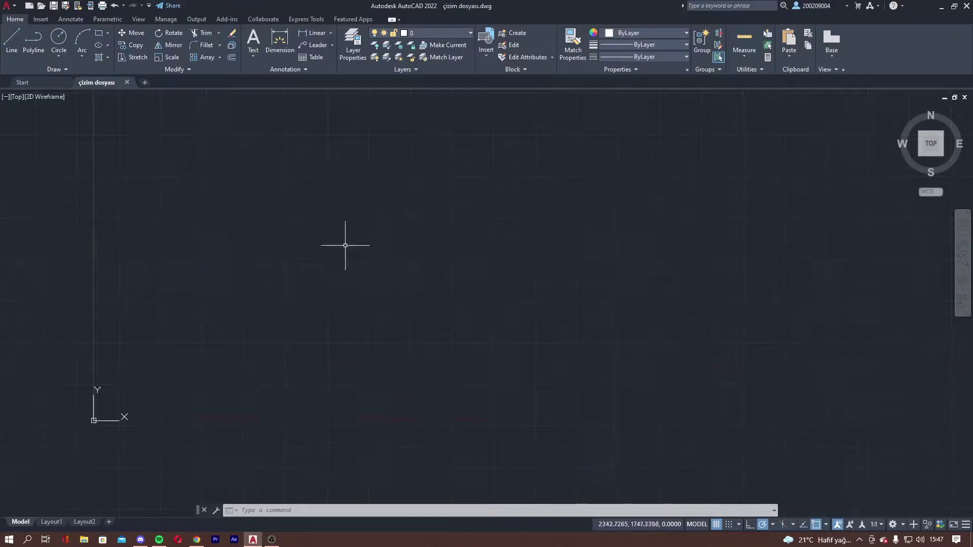
pyautogui.moveTo(348, 245)
pyautogui.mouseDown(button='middle')
pyautogui.moveTo(499, 230)
pyautogui.moveTo(422, 277)
pyautogui.mouseUp(button='middle')
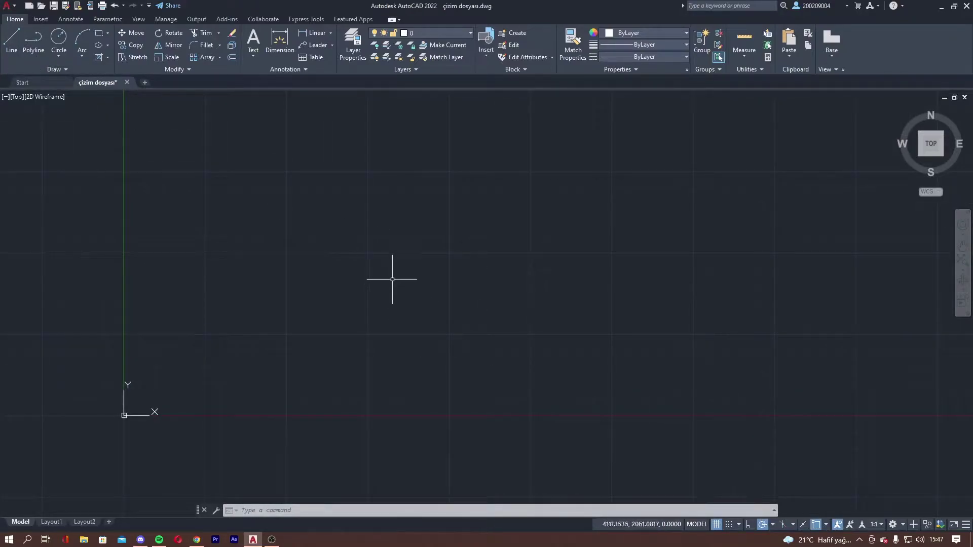
pyautogui.moveTo(332, 191); pyautogui.dragTo(300, 214, button='middle')
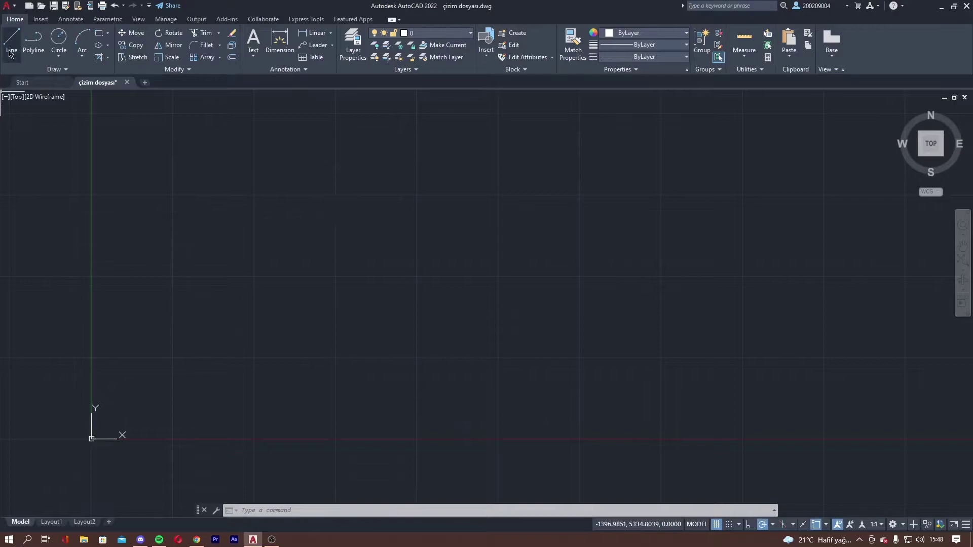
# Start a test line, cancel it, and expand the Draw panel's extra tools.
pyautogui.click(12, 40)
pyautogui.click(278, 276)
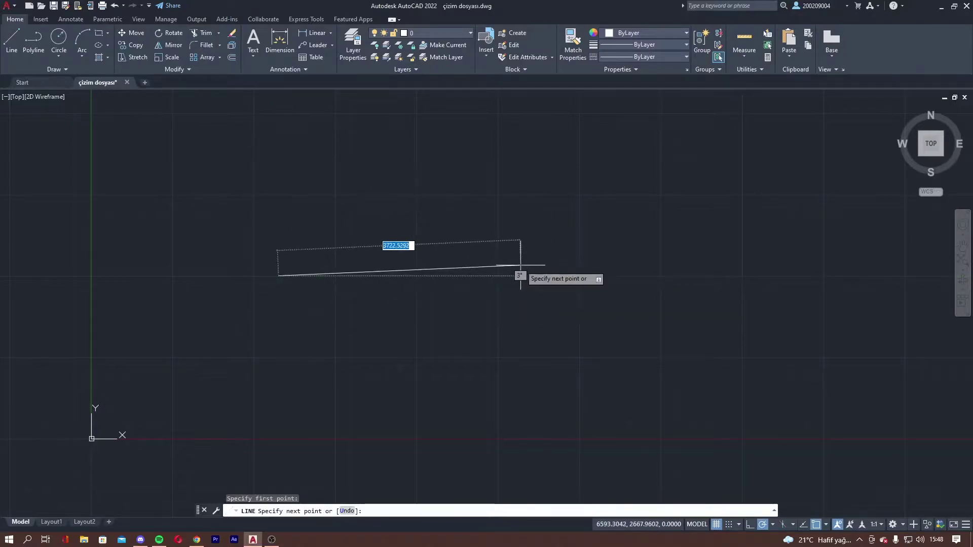
pyautogui.press('Escape')
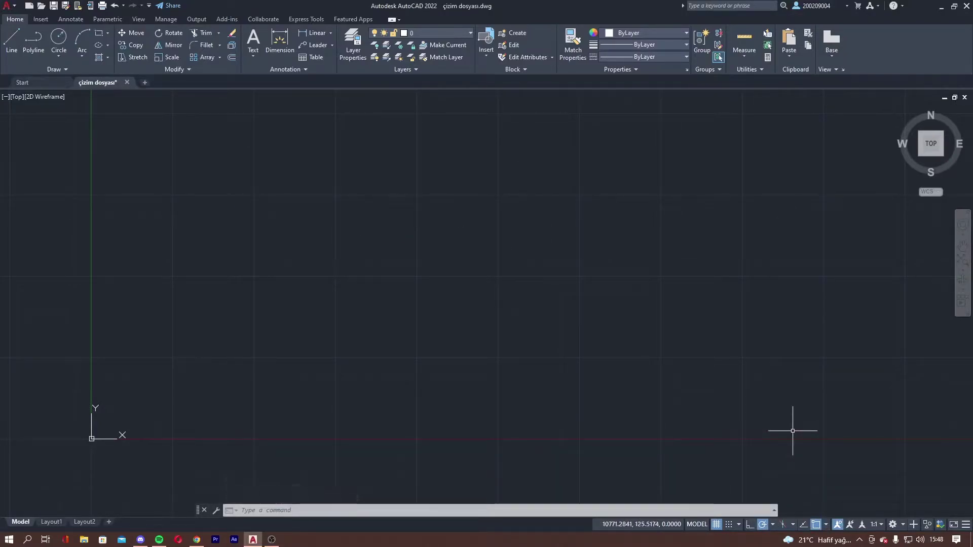
pyautogui.click(58, 70)
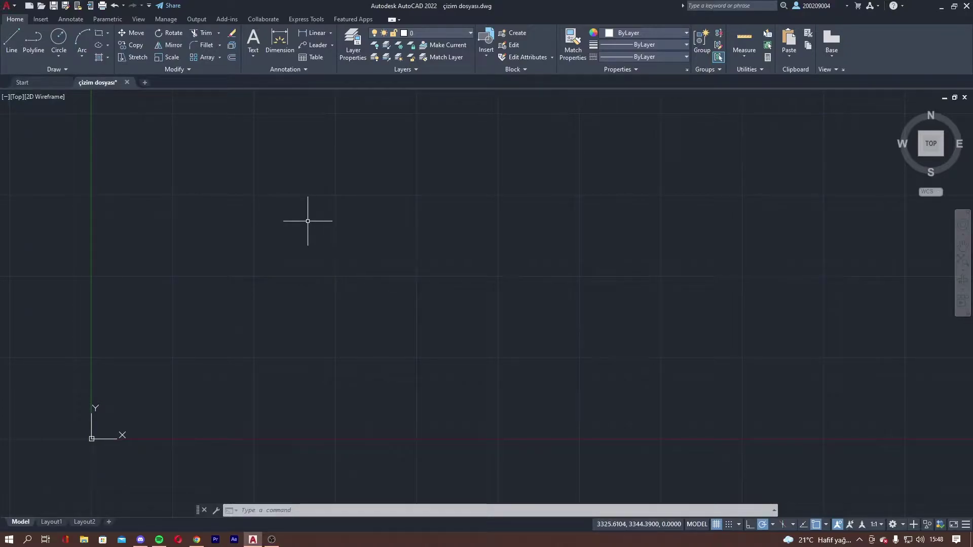
# Toggle the status-bar Object Snap modes list open, closed and open again.
pyautogui.click(826, 525)
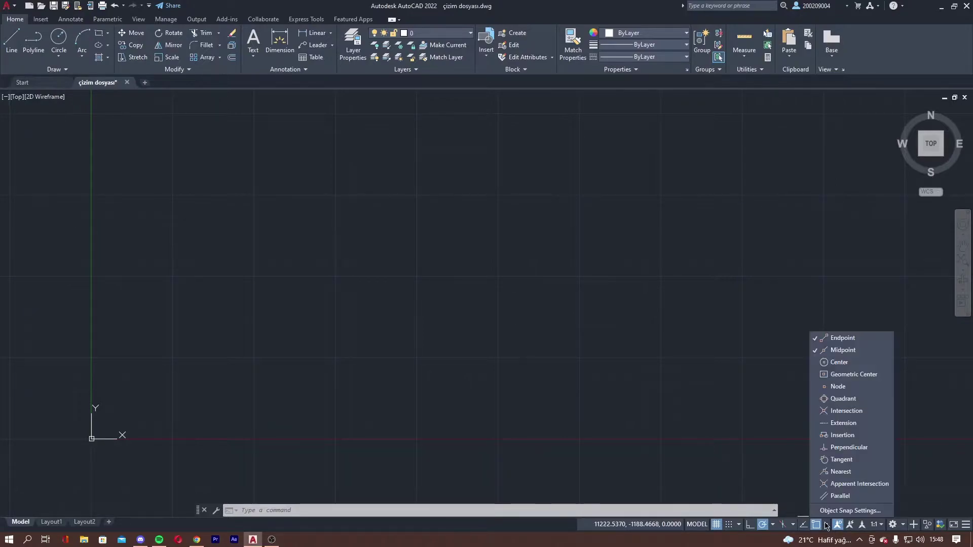
pyautogui.click(826, 526)
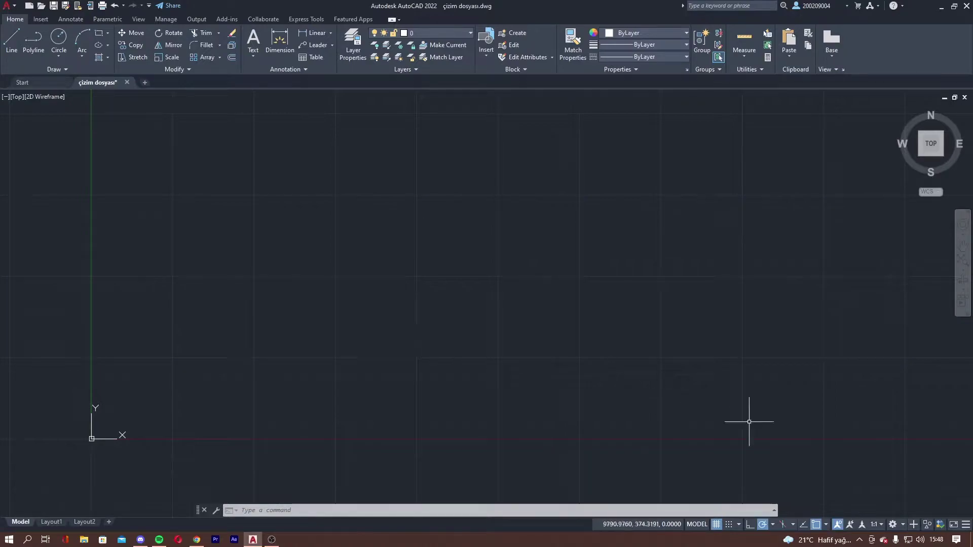
pyautogui.click(826, 526)
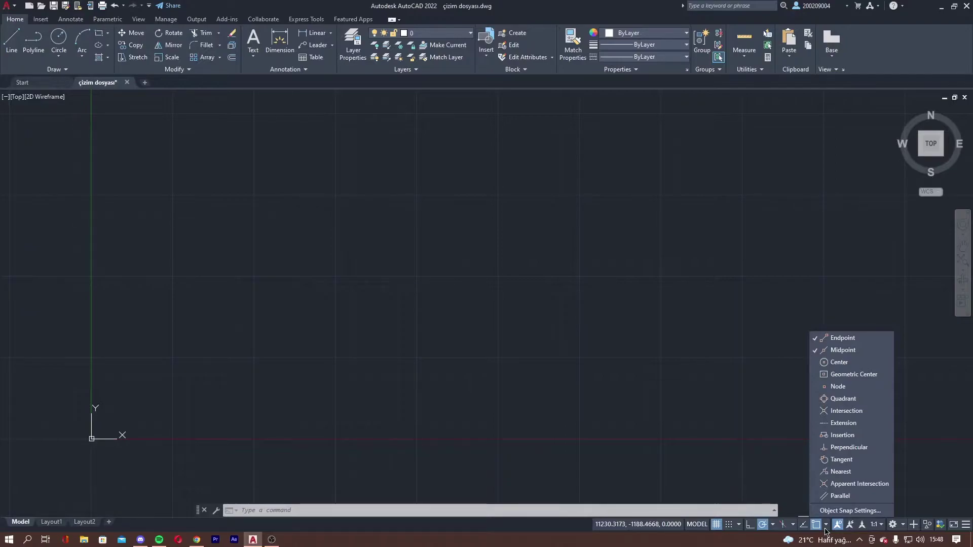
# Draw a single 100-unit test line.
pyautogui.click(11, 40)
pyautogui.click(226, 189)
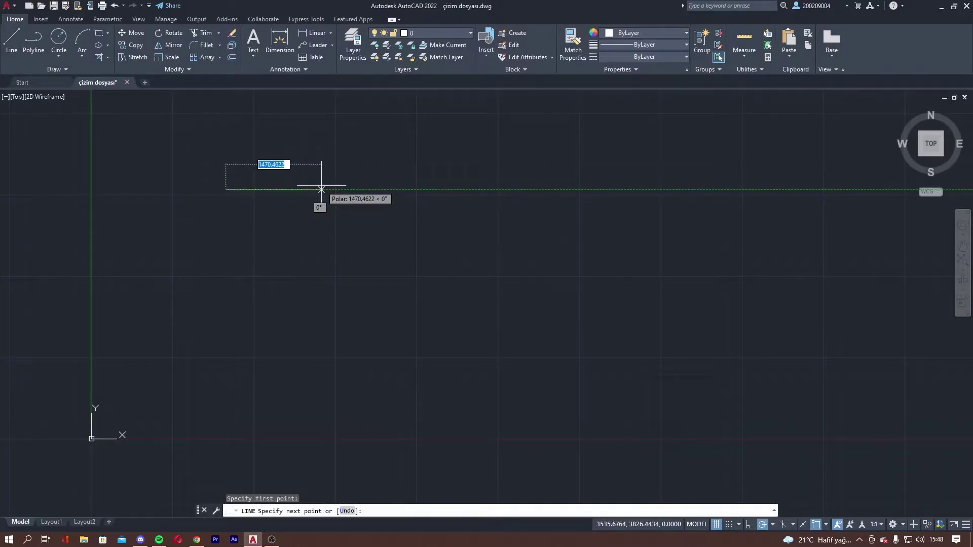
pyautogui.write('100')
pyautogui.press('Return')
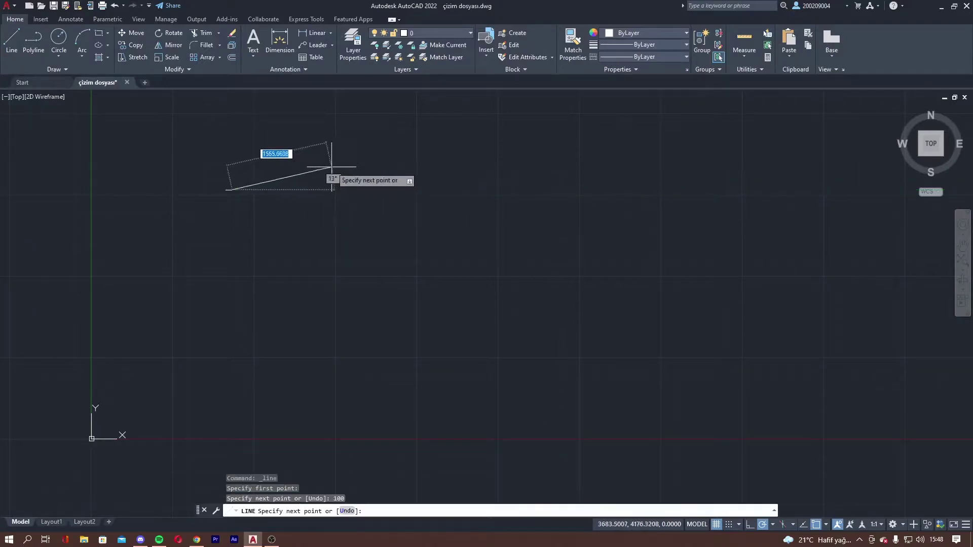
pyautogui.press('Escape')
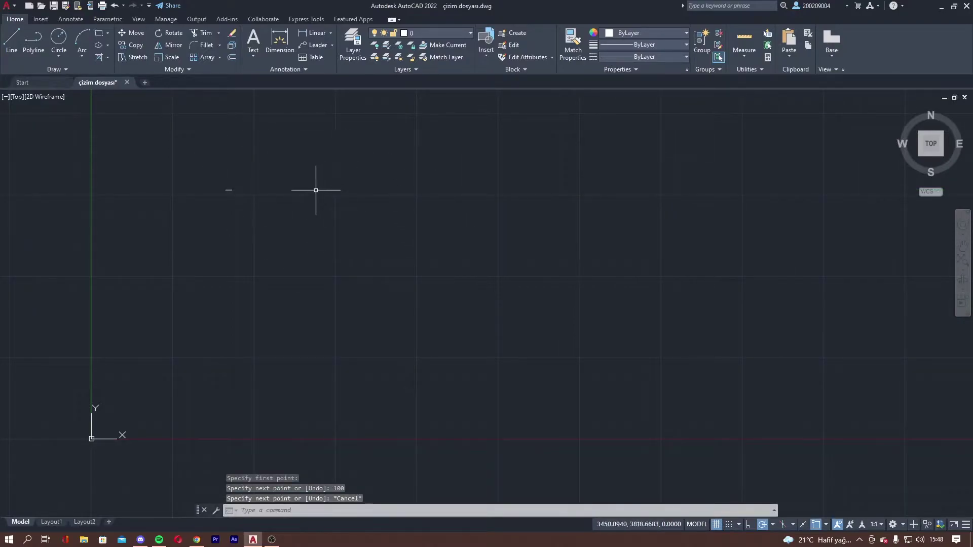
# Zoom to extents and erase the stray 100-unit line.
pyautogui.scroll(3, 274, 187)
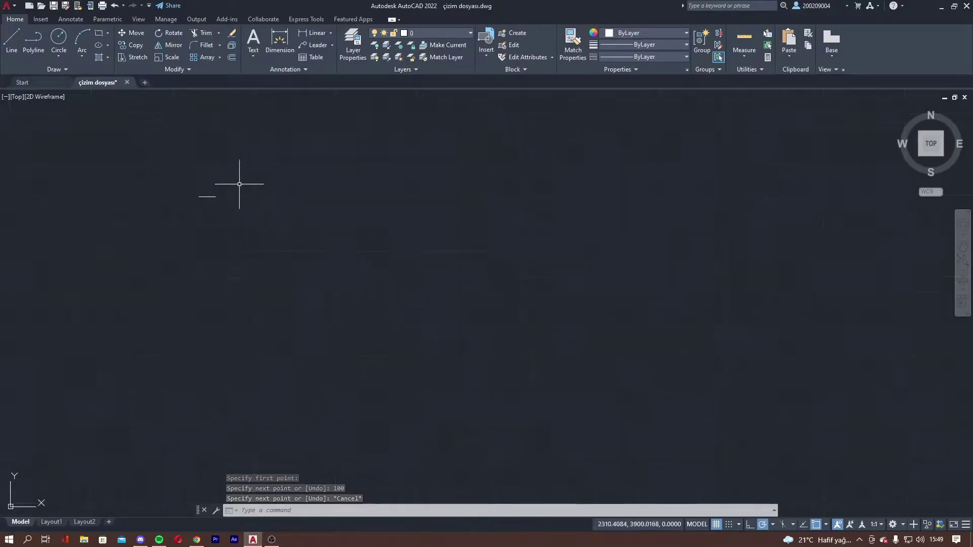
pyautogui.scroll(-2, 226, 182)
pyautogui.scroll(-3, 315, 184)
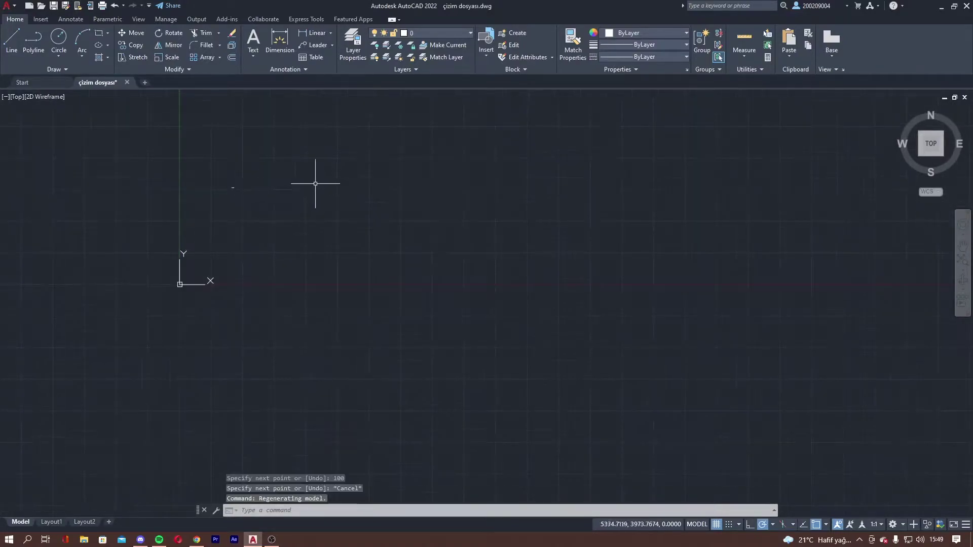
pyautogui.middleClick(315, 182)
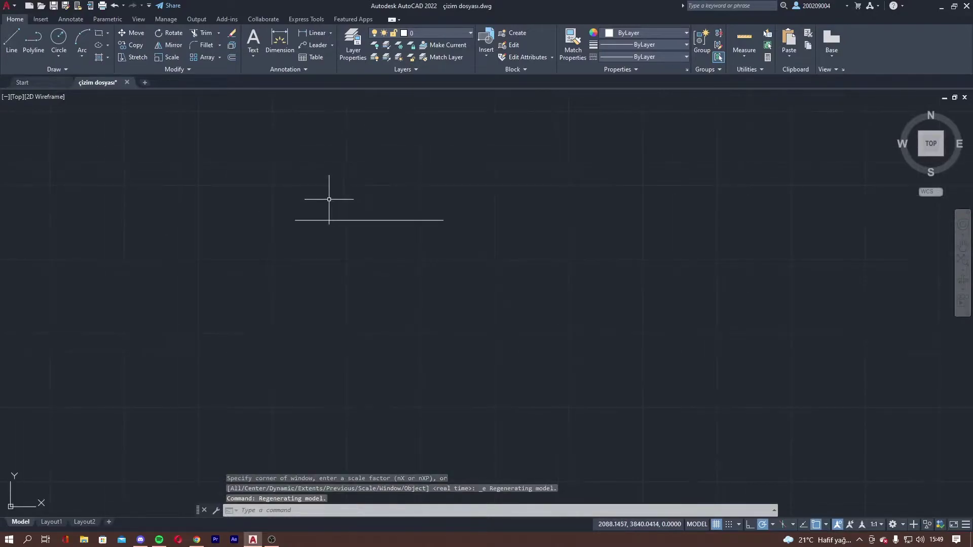
pyautogui.moveTo(326, 211); pyautogui.dragTo(238, 273)
pyautogui.press('Delete')
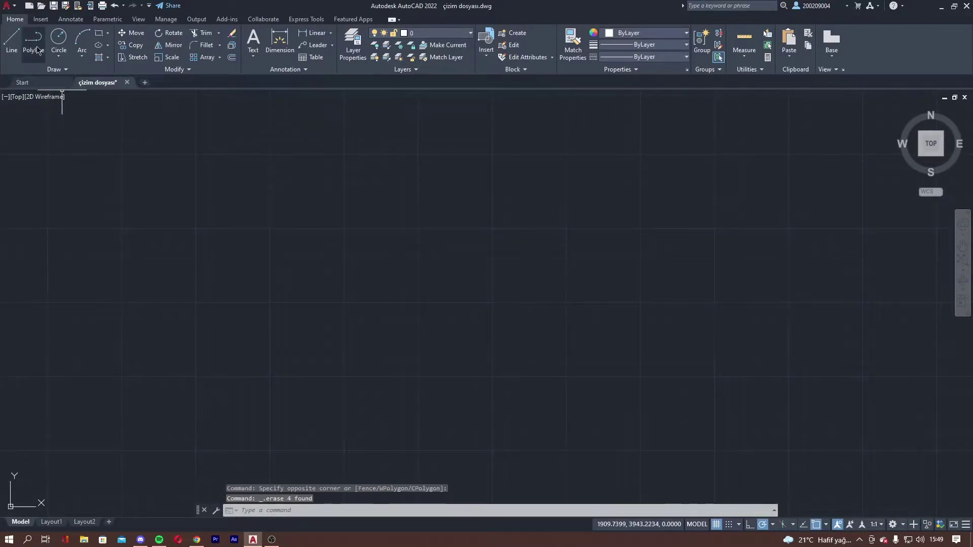
# Draw a closed 100 × 100 square from four line segments.
pyautogui.click(11, 40)
pyautogui.click(241, 224)
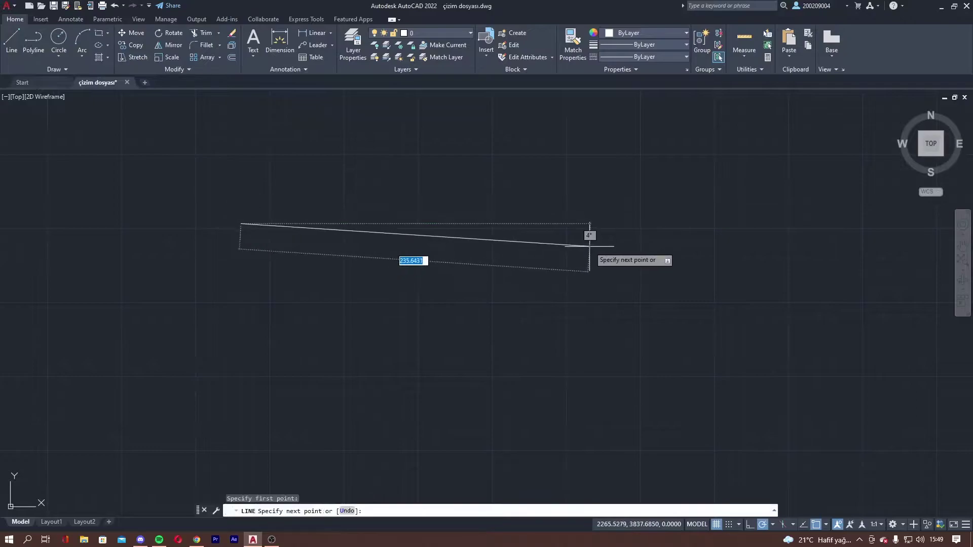
pyautogui.write('100')
pyautogui.press('Return')
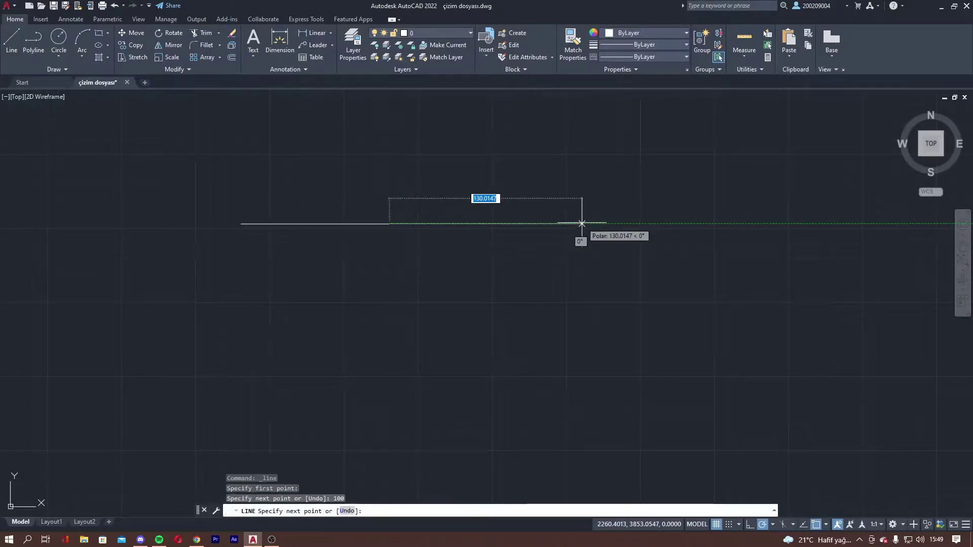
pyautogui.write('100')
pyautogui.press('Return')
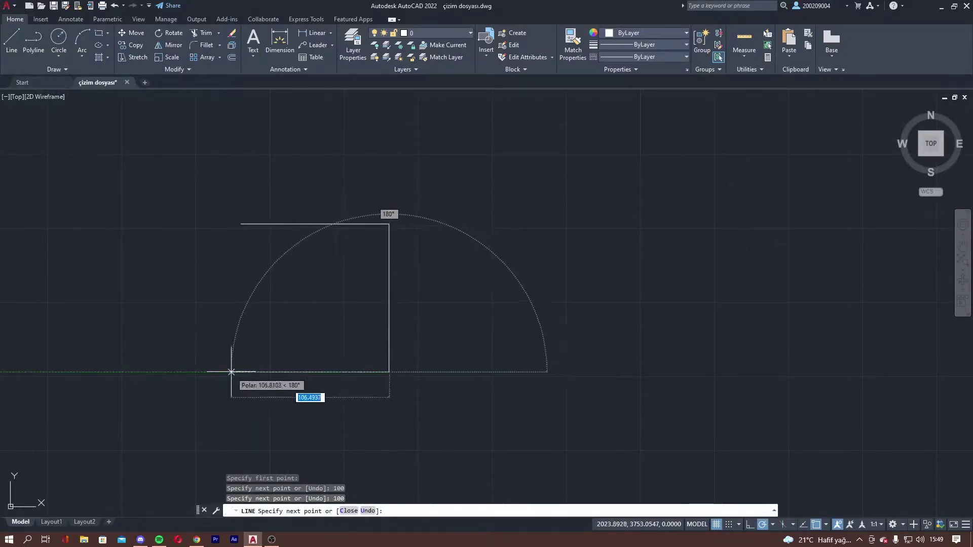
pyautogui.write('100')
pyautogui.press('Return')
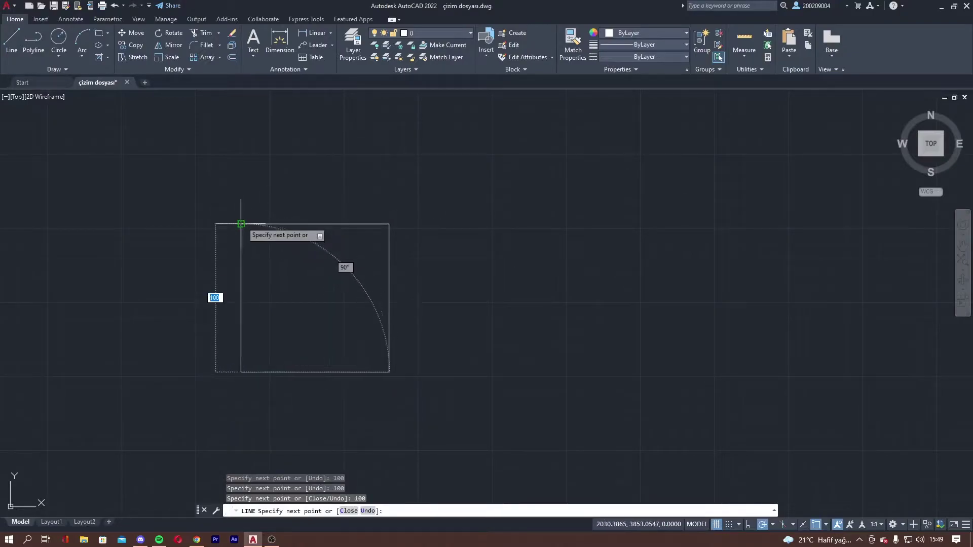
pyautogui.click(241, 224)
pyautogui.press('Escape')
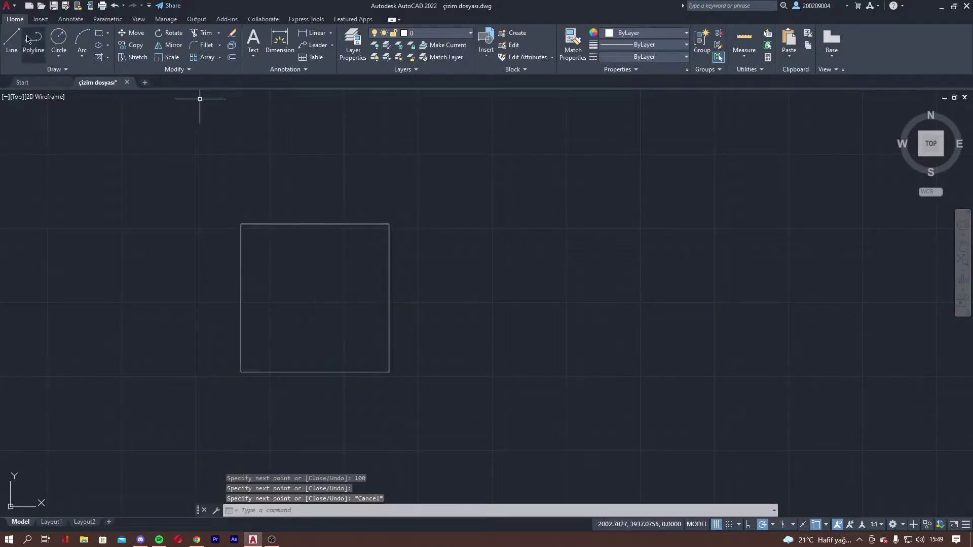
pyautogui.click(28, 39)
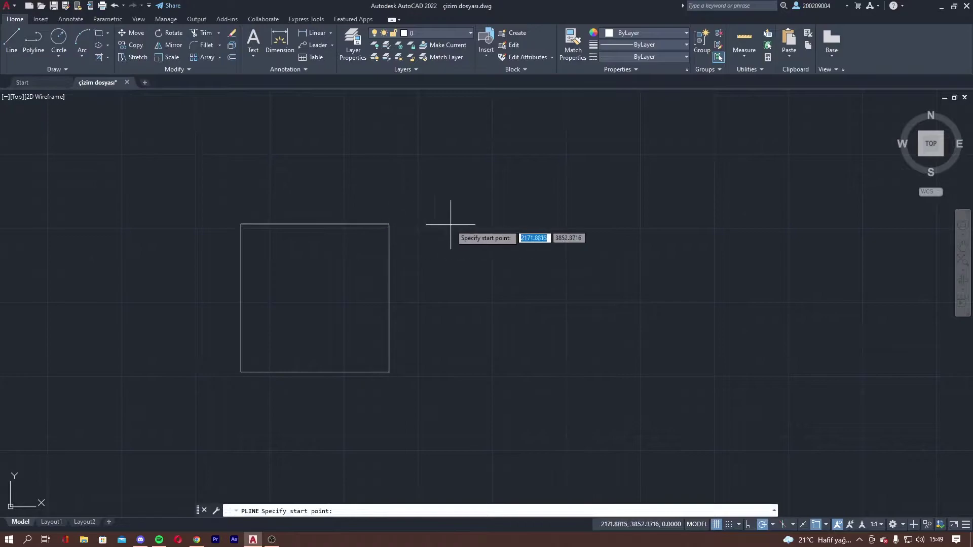
# Turn on polar tracking and object snap tracking with F8, F10 and F11.
pyautogui.press('F8')
pyautogui.press('F8')
pyautogui.press('F10')
pyautogui.press('F11')
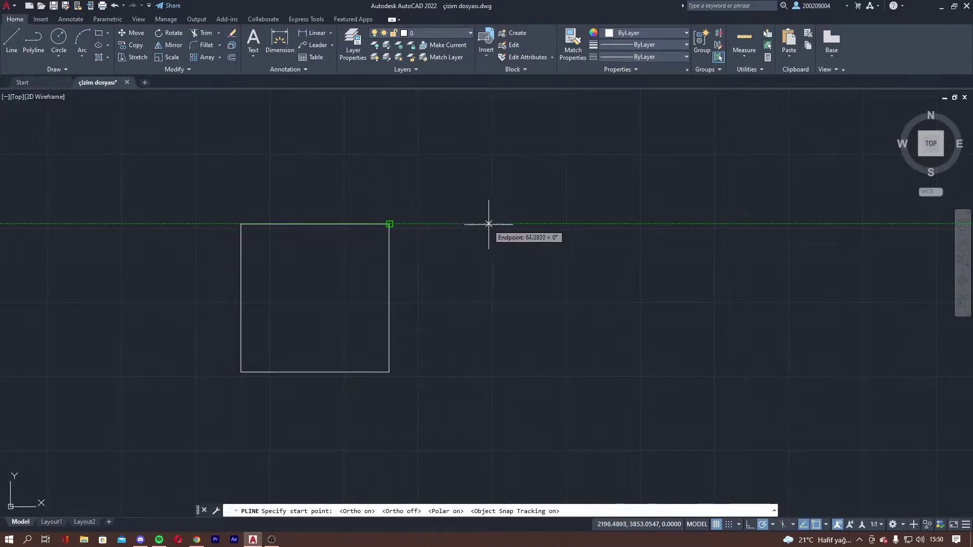
# Draw a second 100-unit polyline square level with the first square's top edge.
pyautogui.click(492, 224)
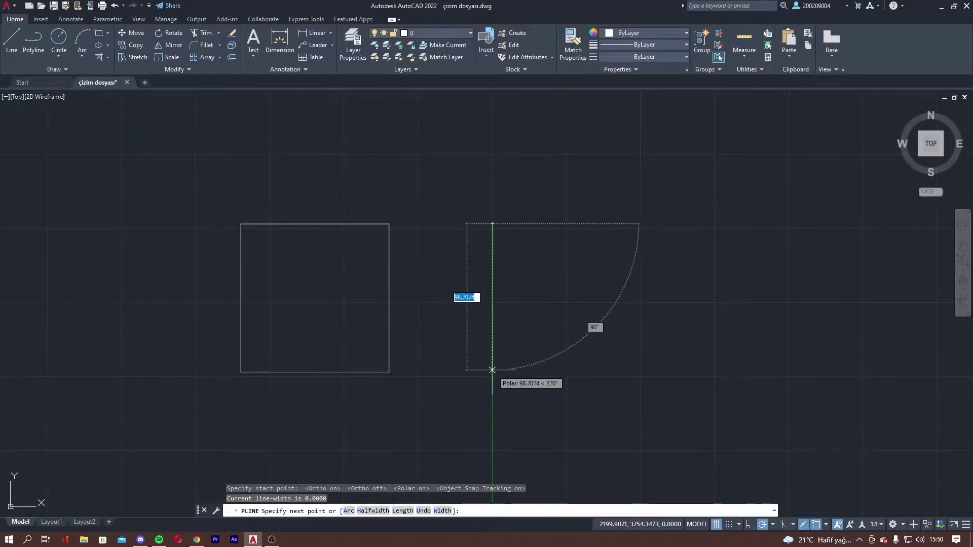
pyautogui.write('100')
pyautogui.press('Return')
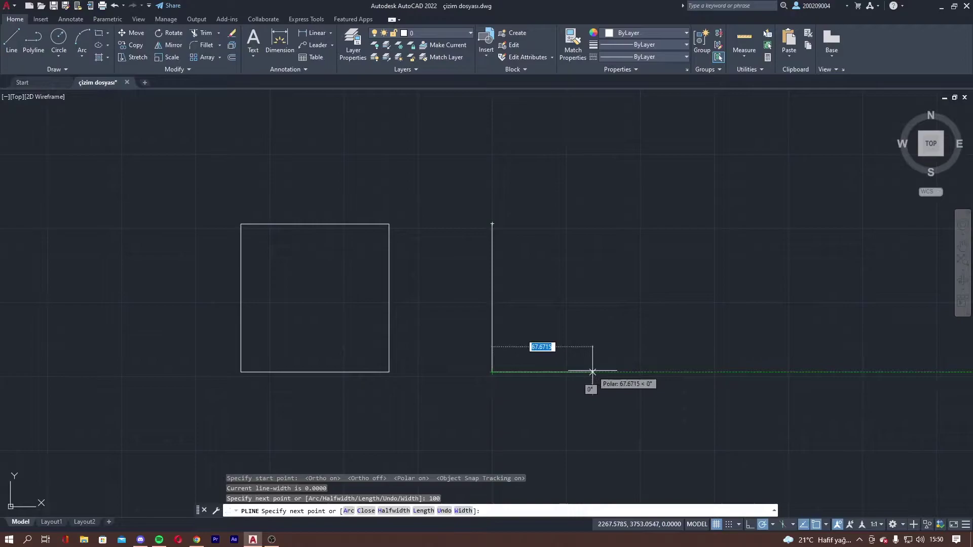
pyautogui.write('100')
pyautogui.press('Return')
pyautogui.write('100')
pyautogui.press('Return')
pyautogui.click(492, 224)
pyautogui.press('Escape')
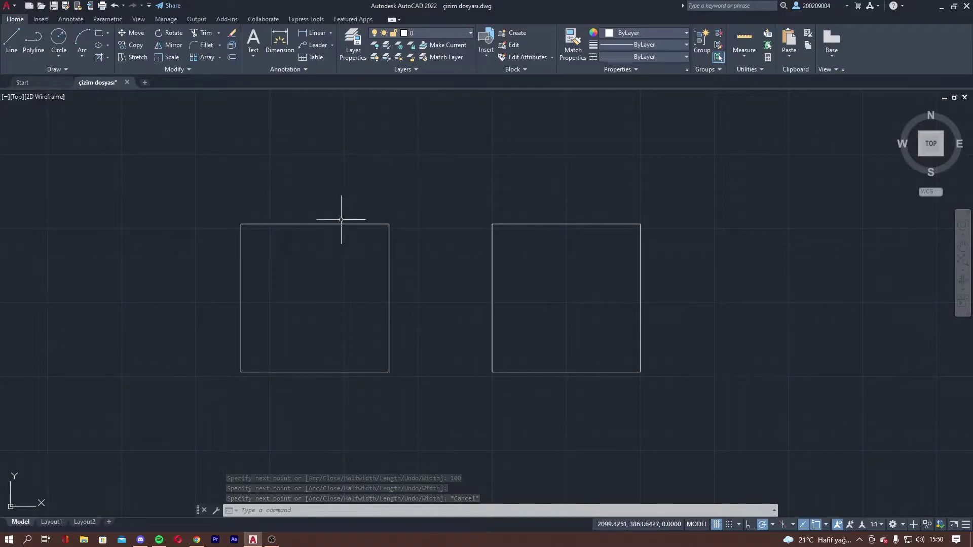
pyautogui.scroll(4, 334, 227)
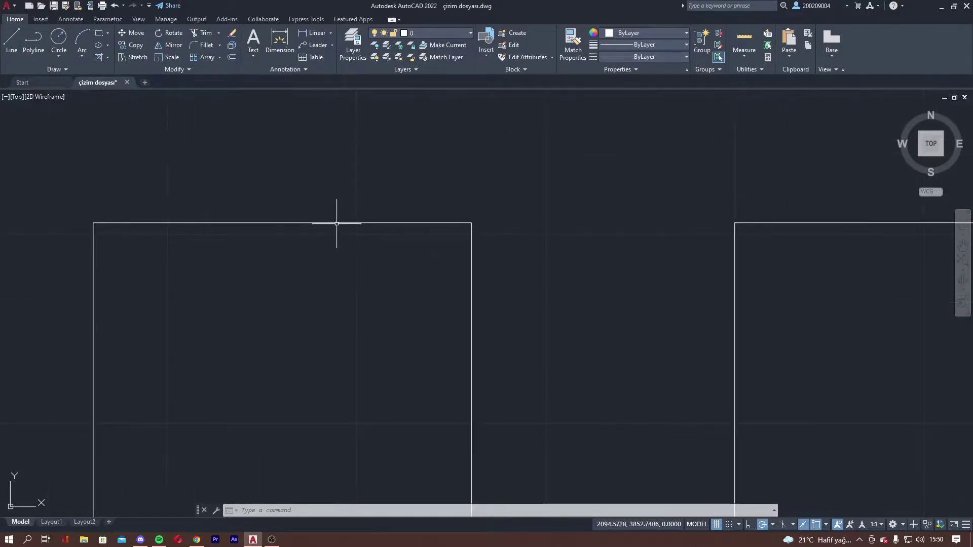
# Window-select both 100-unit squares and delete them.
pyautogui.click(338, 222)
pyautogui.scroll(-6, 365, 203)
pyautogui.moveTo(380, 152)
pyautogui.mouseDown(button='middle')
pyautogui.moveTo(380, 198)
pyautogui.moveTo(354, 189)
pyautogui.mouseUp(button='middle')
pyautogui.scroll(2, 352, 179)
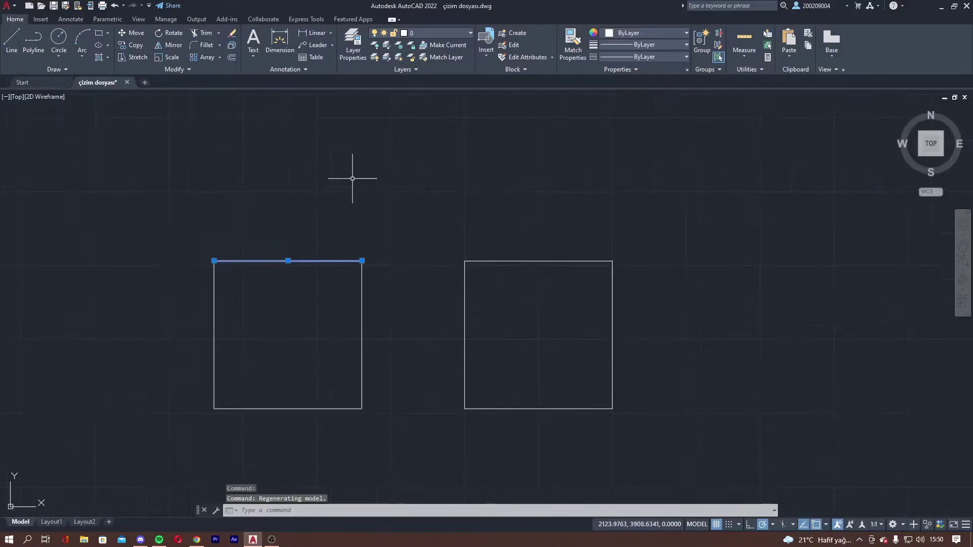
pyautogui.click(354, 162)
pyautogui.press('Escape')
pyautogui.press('Escape')
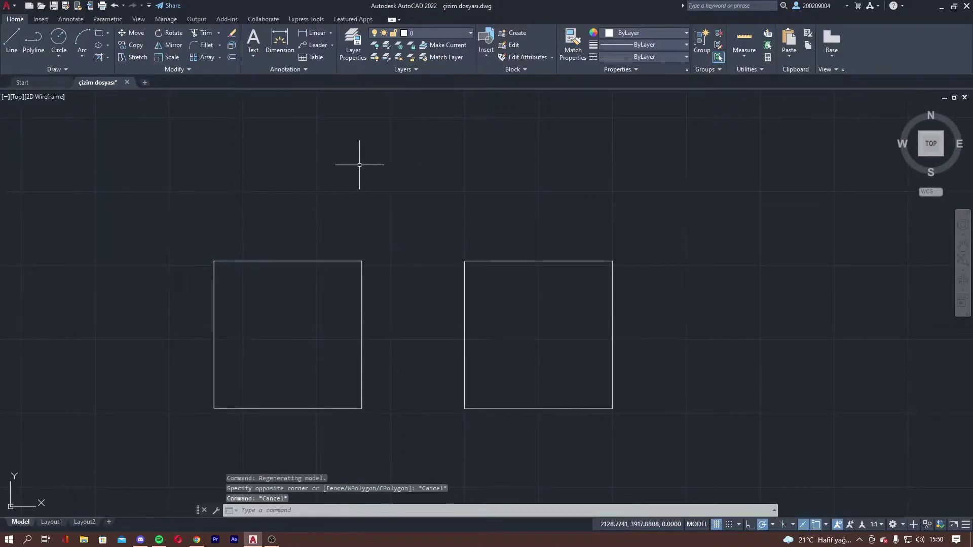
pyautogui.click(507, 261)
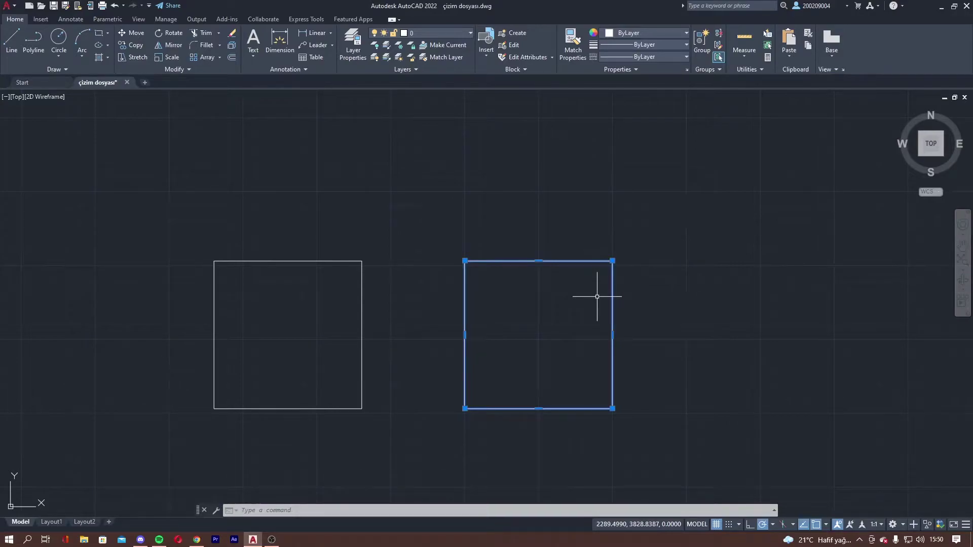
pyautogui.scroll(-2, 411, 258)
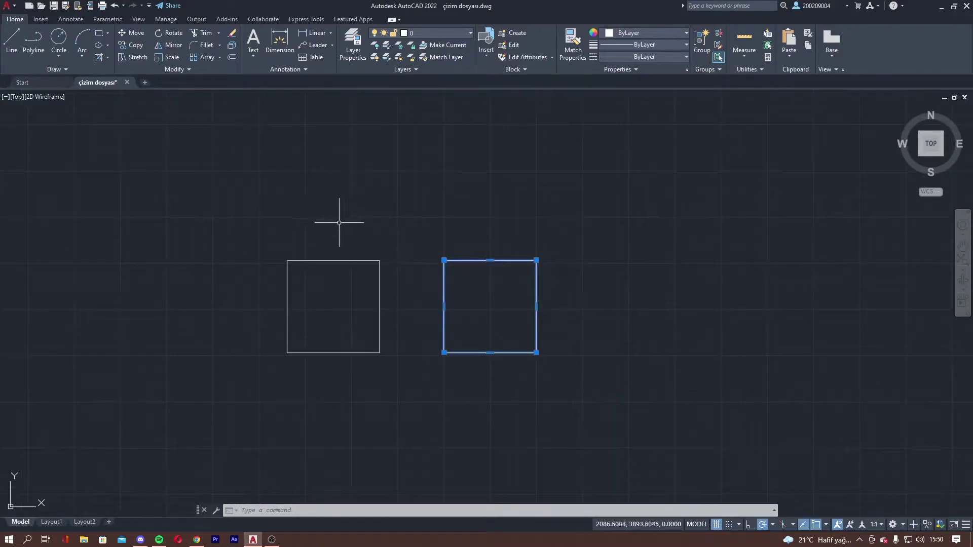
pyautogui.click(268, 229)
pyautogui.click(568, 385)
pyautogui.press('Delete')
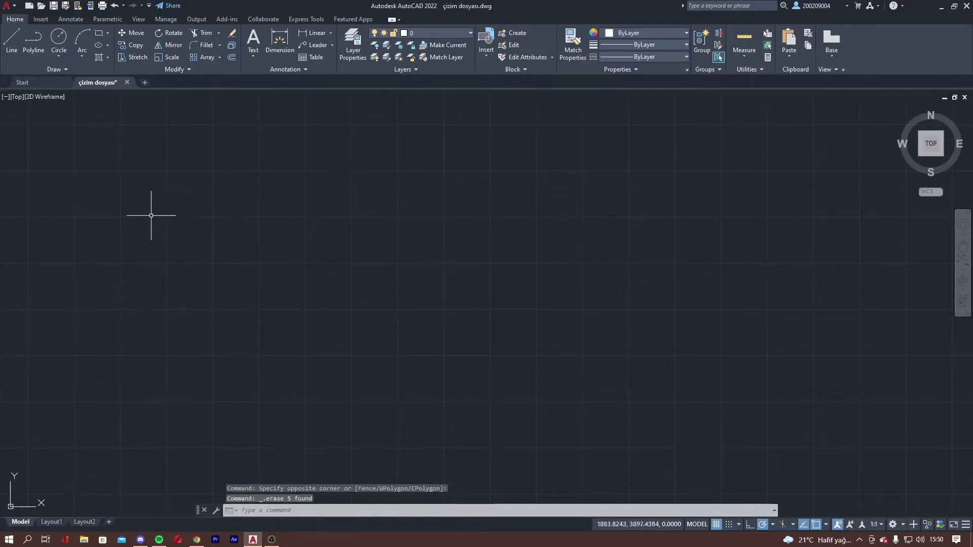
pyautogui.click(59, 57)
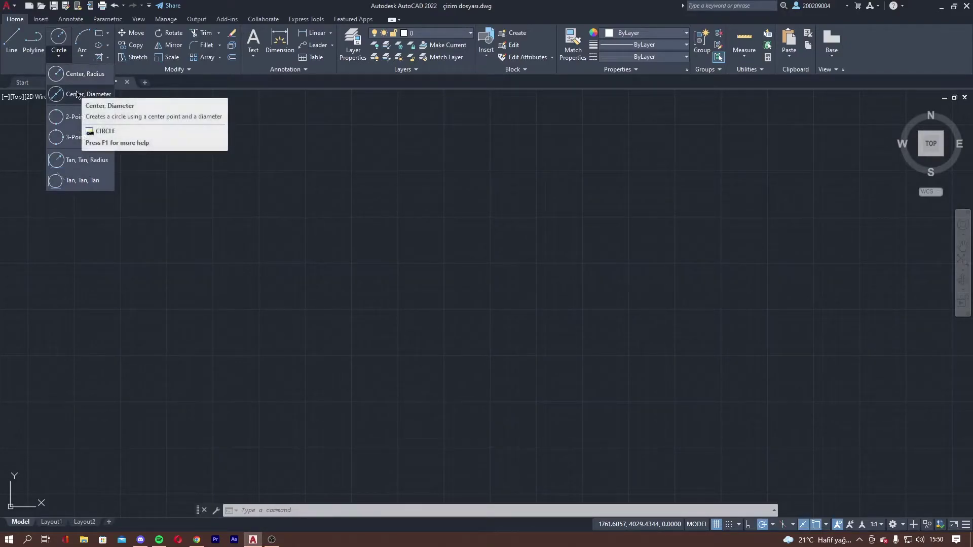
# Start a Center, Radius circle from the Circle options.
pyautogui.click(74, 74)
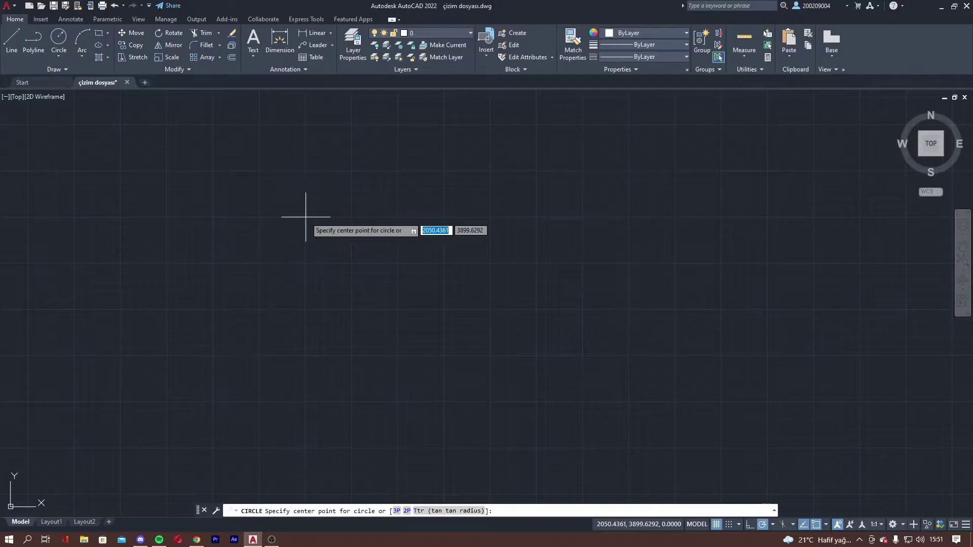
# Place a circle with radius 50 on the canvas.
pyautogui.click(305, 217)
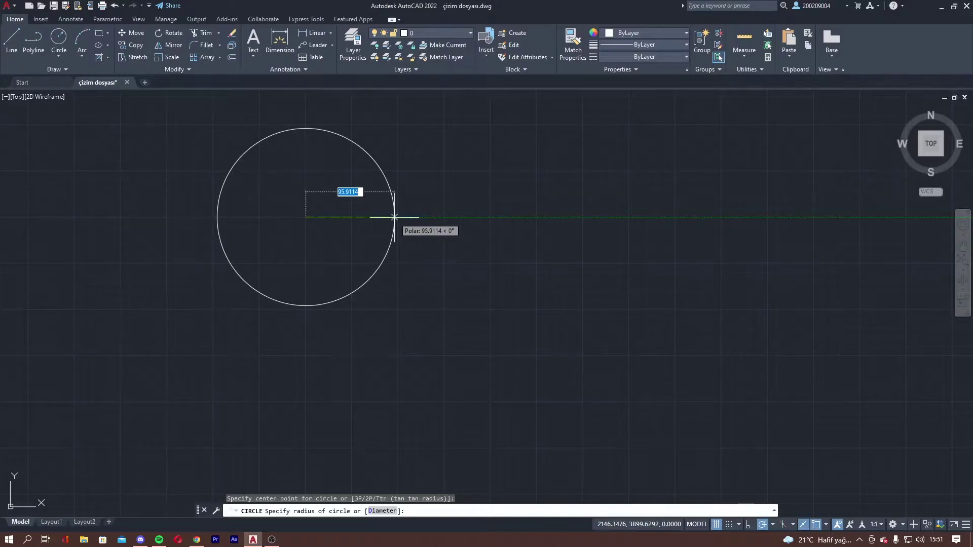
pyautogui.write('50')
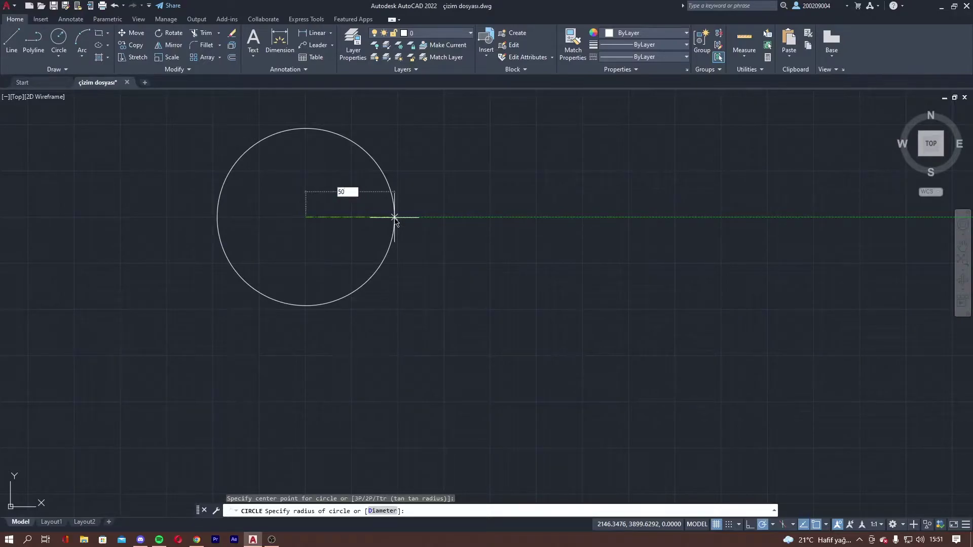
pyautogui.press('Return')
# Pan to reposition the circle, then select and deselect it.
pyautogui.scroll(3, 310, 218)
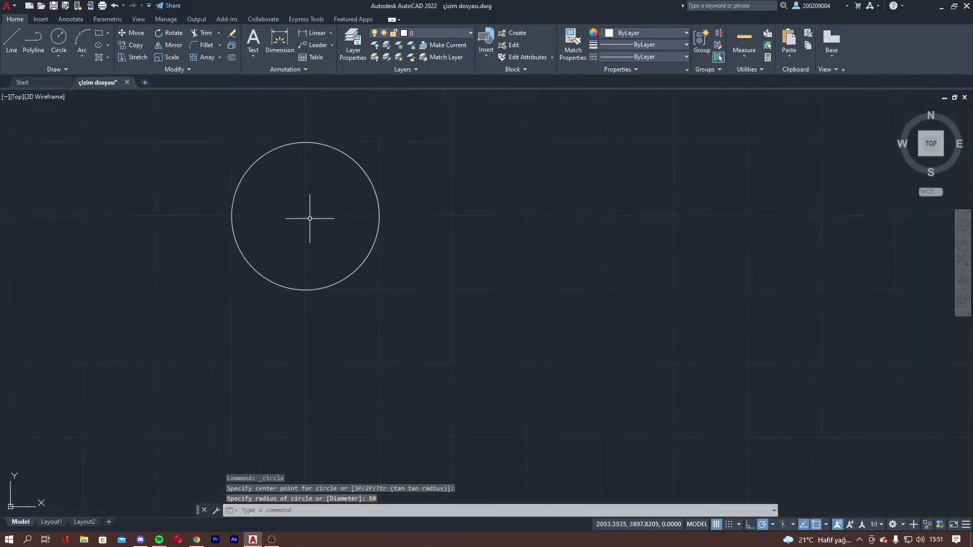
pyautogui.moveTo(310, 218); pyautogui.dragTo(378, 223, button='middle')
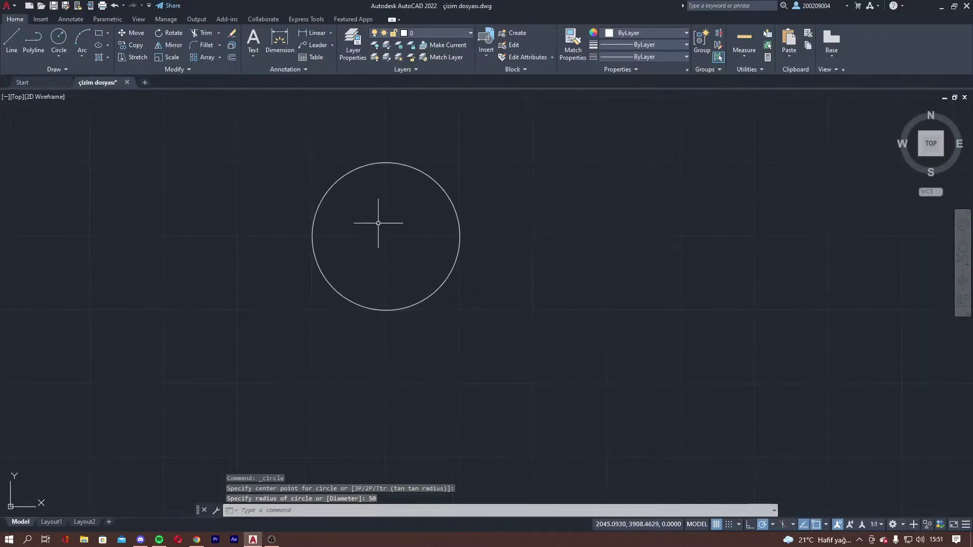
pyautogui.click(377, 164)
pyautogui.click(347, 152)
pyautogui.press('Escape')
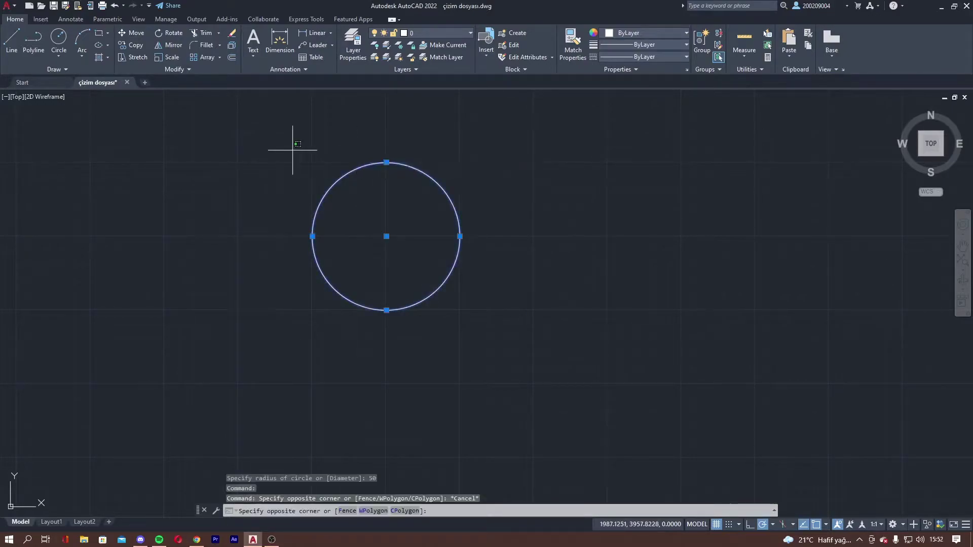
pyautogui.click(287, 147)
pyautogui.press('Escape')
pyautogui.press('Escape')
pyautogui.click(58, 56)
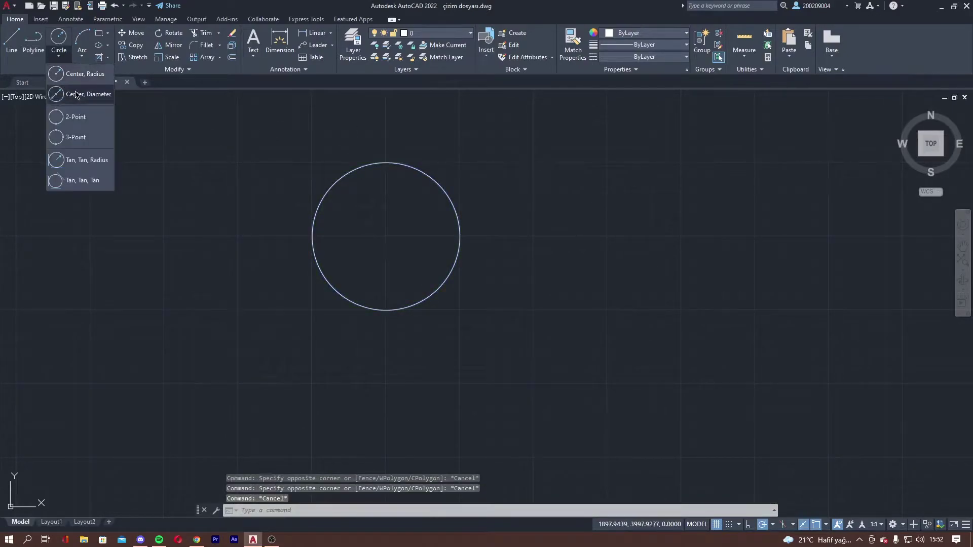
# Start a Center, Diameter circle and add Center to the object snap modes.
pyautogui.click(76, 94)
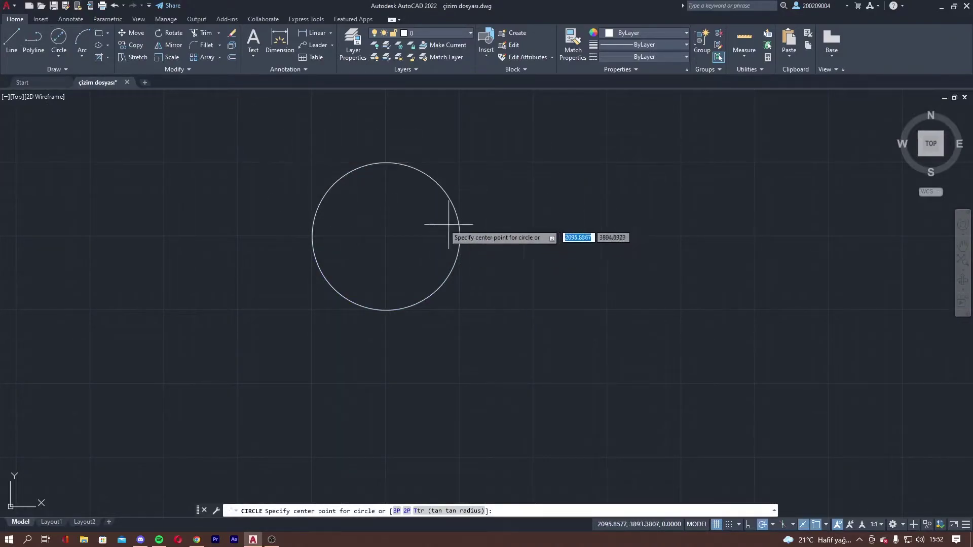
pyautogui.click(826, 525)
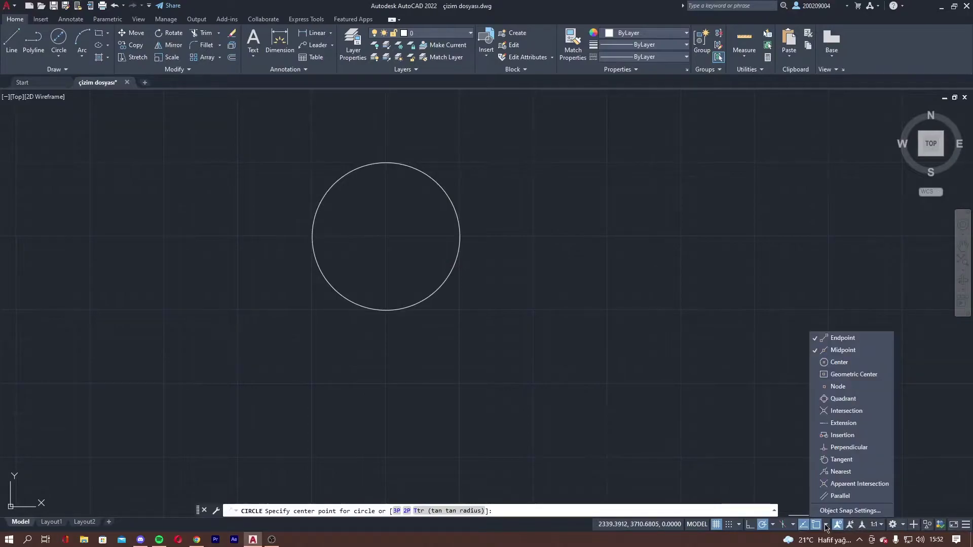
pyautogui.click(835, 362)
pyautogui.click(827, 525)
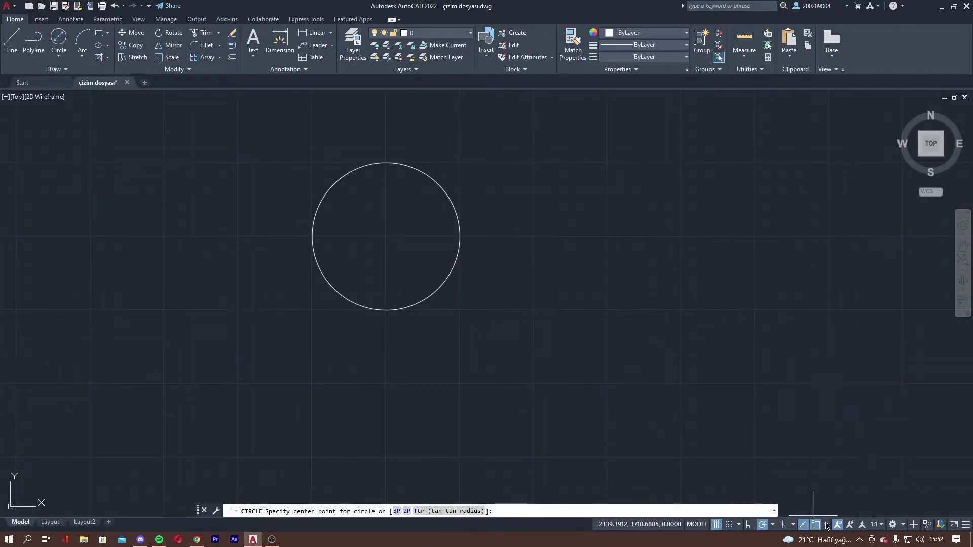
pyautogui.click(827, 525)
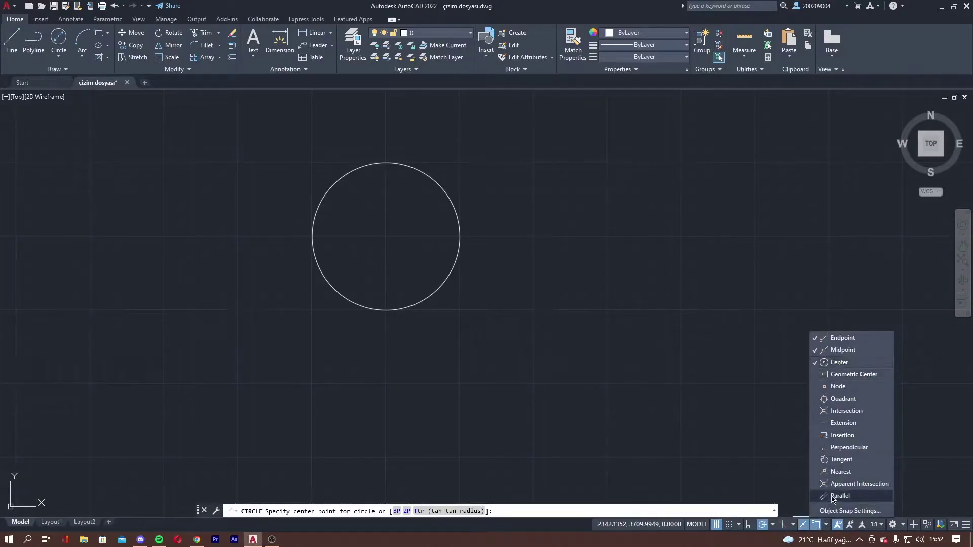
pyautogui.click(59, 40)
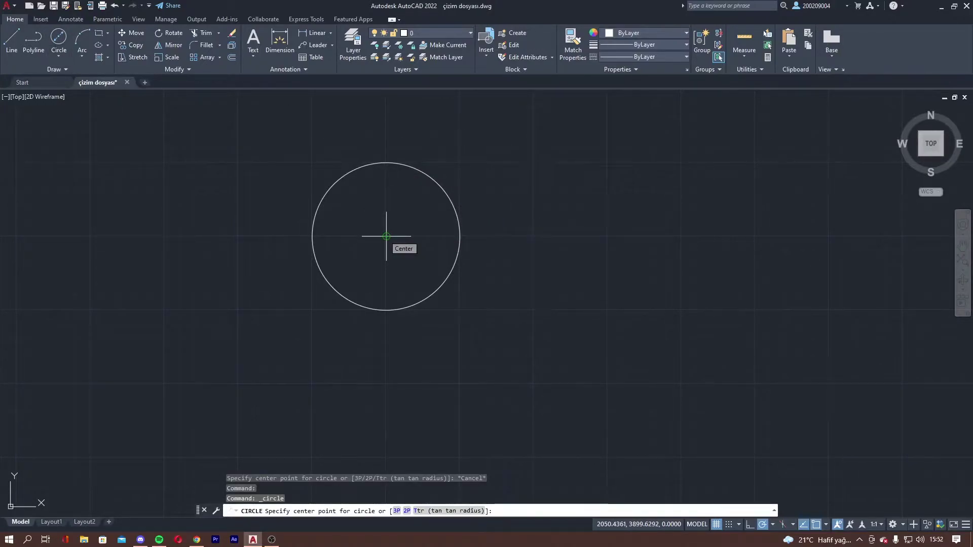
# Draw a diameter-50 circle concentric with the first circle.
pyautogui.click(387, 236)
pyautogui.write('d')
pyautogui.press('Return')
pyautogui.write('50')
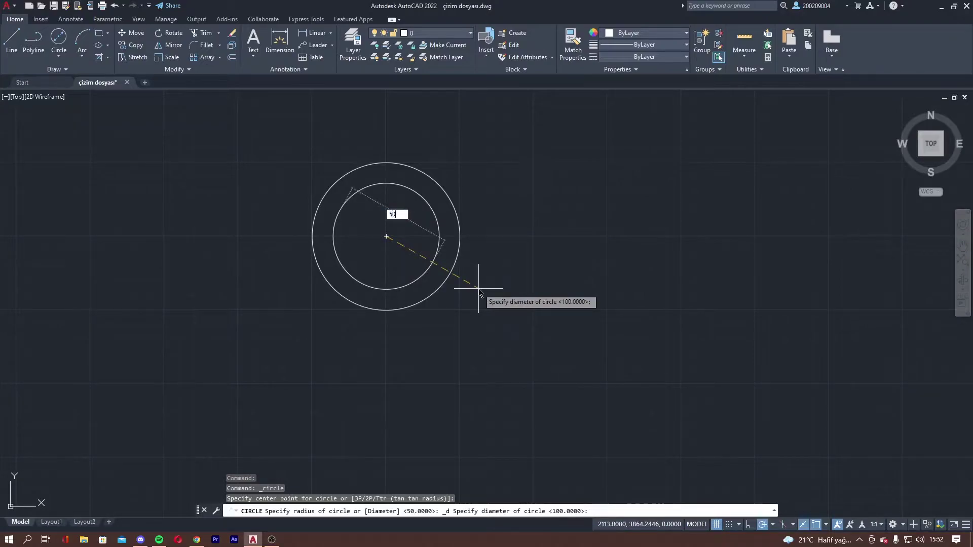
pyautogui.press('Return')
# Select both concentric circles, then clear the selection.
pyautogui.scroll(3, 404, 191)
pyautogui.click(387, 148)
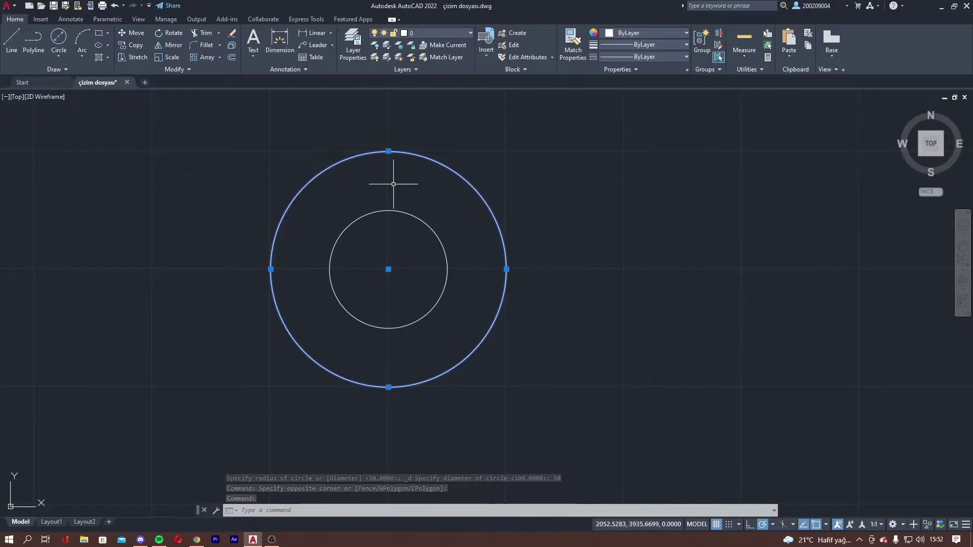
pyautogui.click(389, 210)
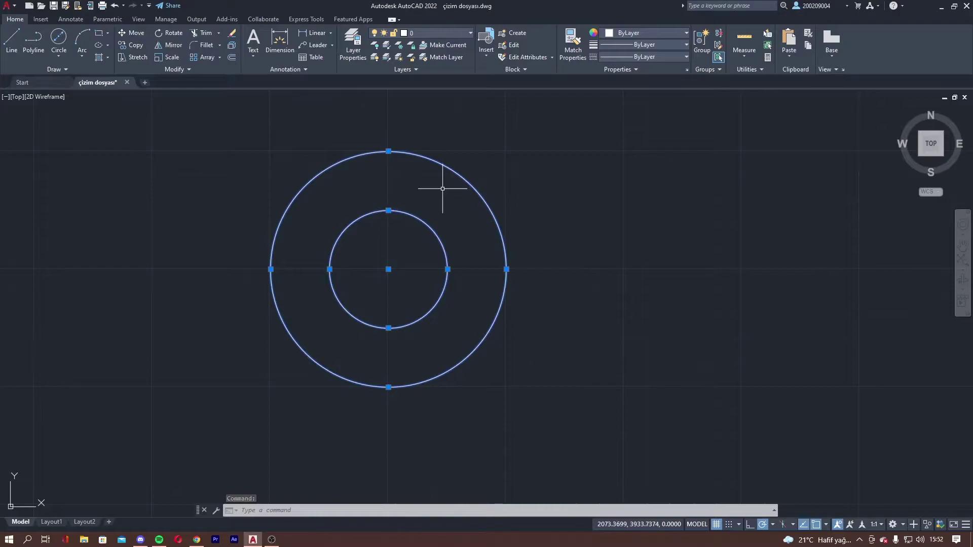
pyautogui.click(436, 198)
pyautogui.press('Escape')
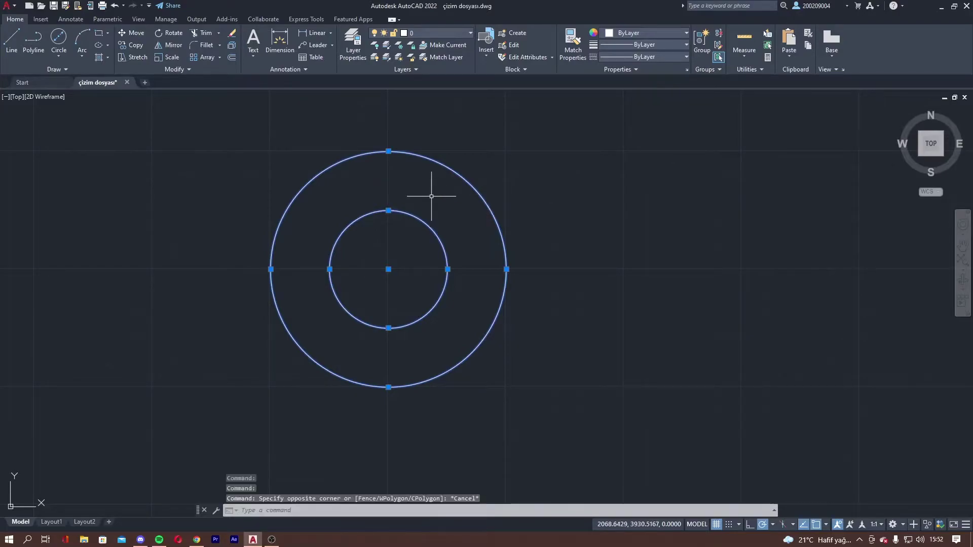
pyautogui.press('Escape')
pyautogui.click(60, 57)
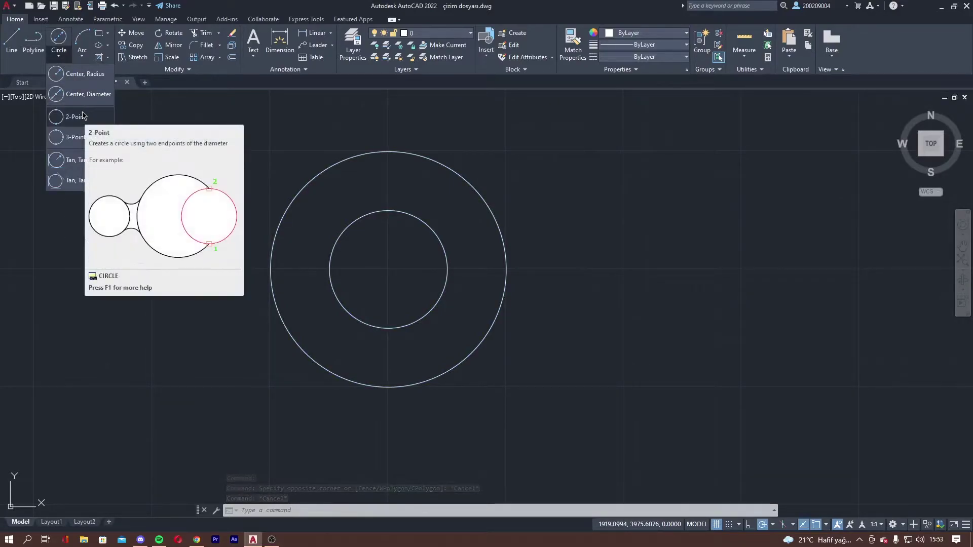
pyautogui.moveTo(76, 117)
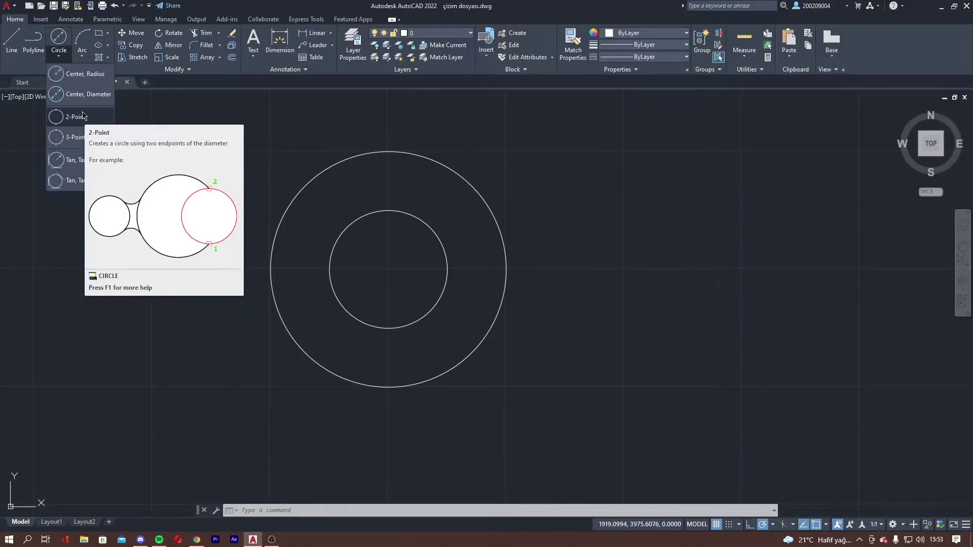
pyautogui.click(79, 116)
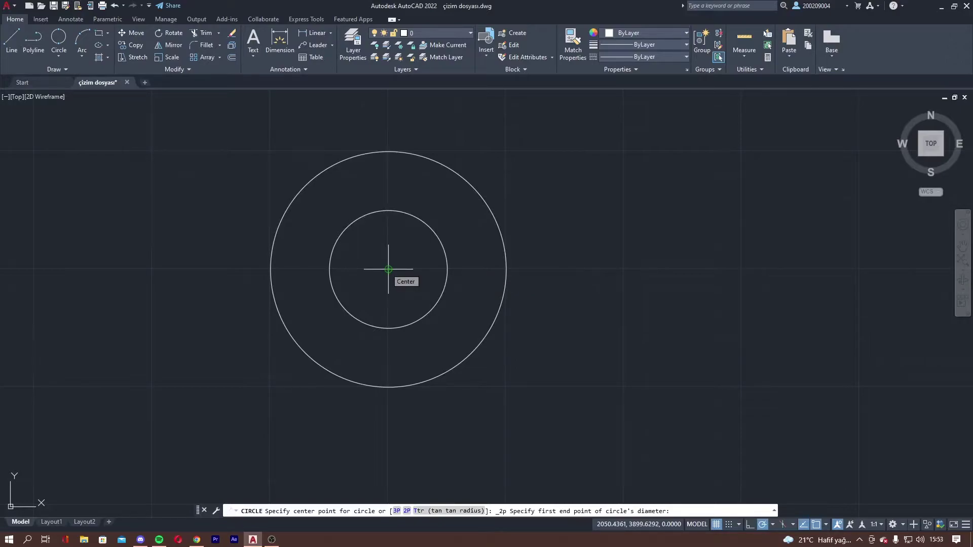
pyautogui.click(388, 269)
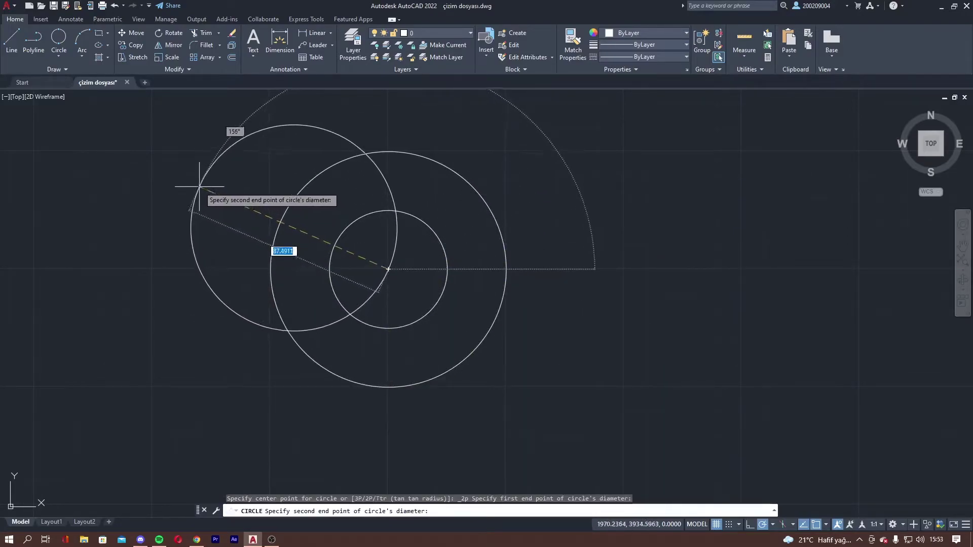
pyautogui.click(634, 200)
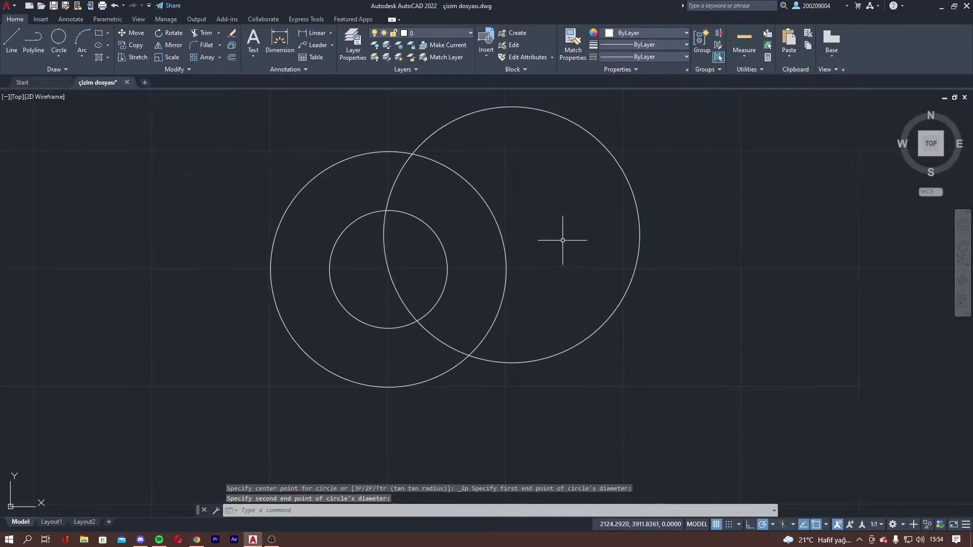
pyautogui.hotkey('ctrl', 'z')
pyautogui.click(62, 53)
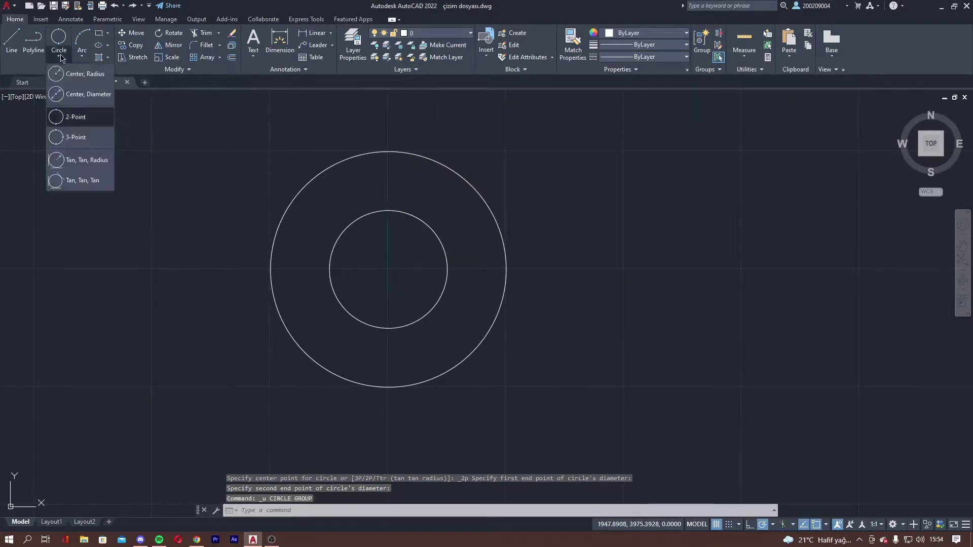
pyautogui.click(82, 142)
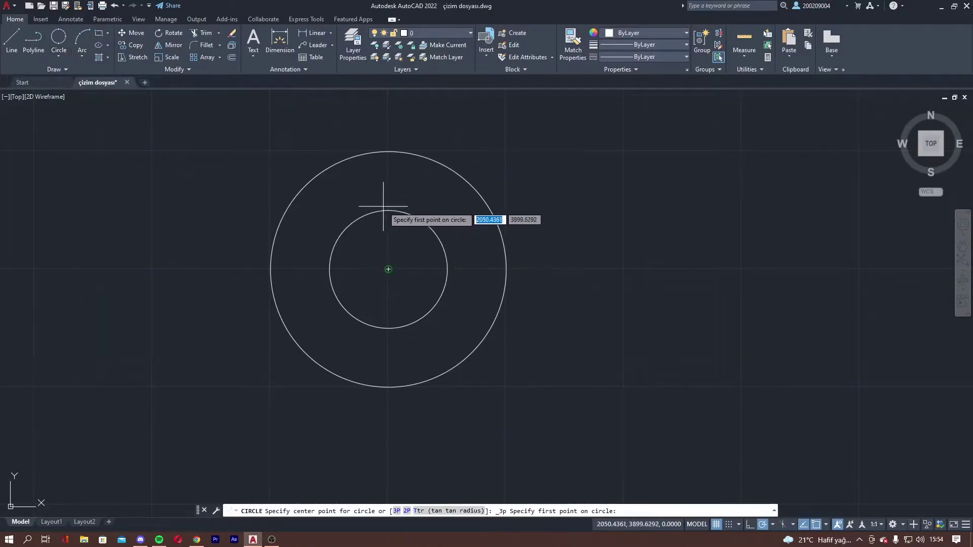
pyautogui.click(389, 269)
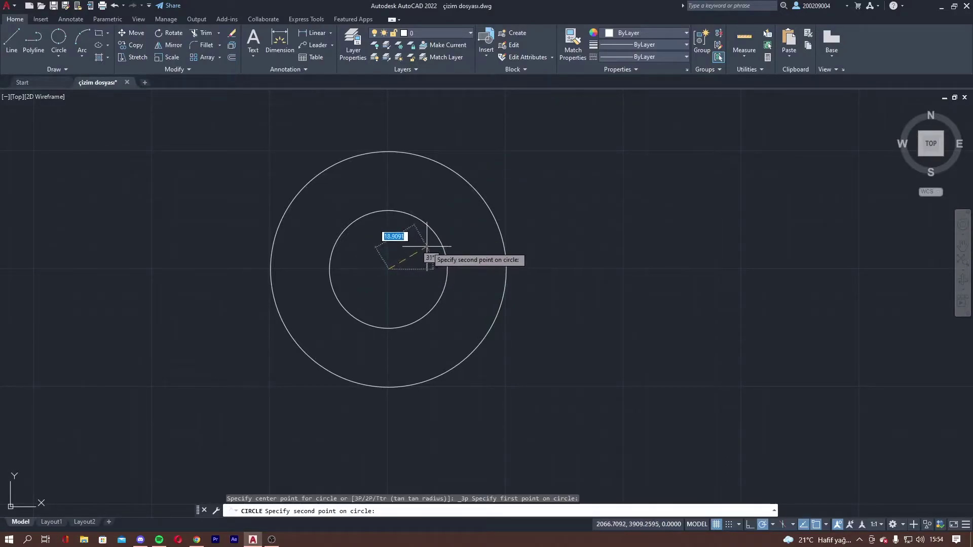
pyautogui.scroll(2, 426, 247)
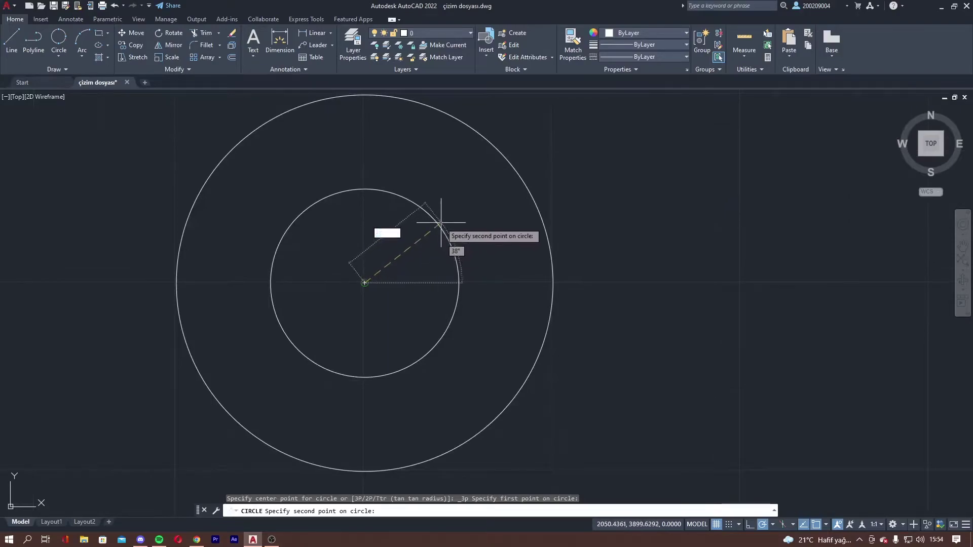
pyautogui.click(828, 525)
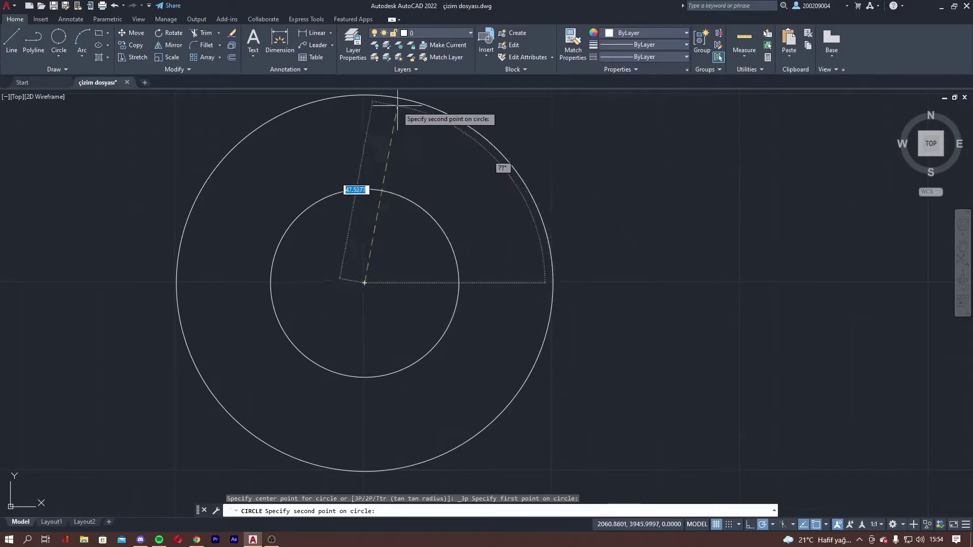
pyautogui.moveTo(375, 117); pyautogui.dragTo(407, 194, button='middle')
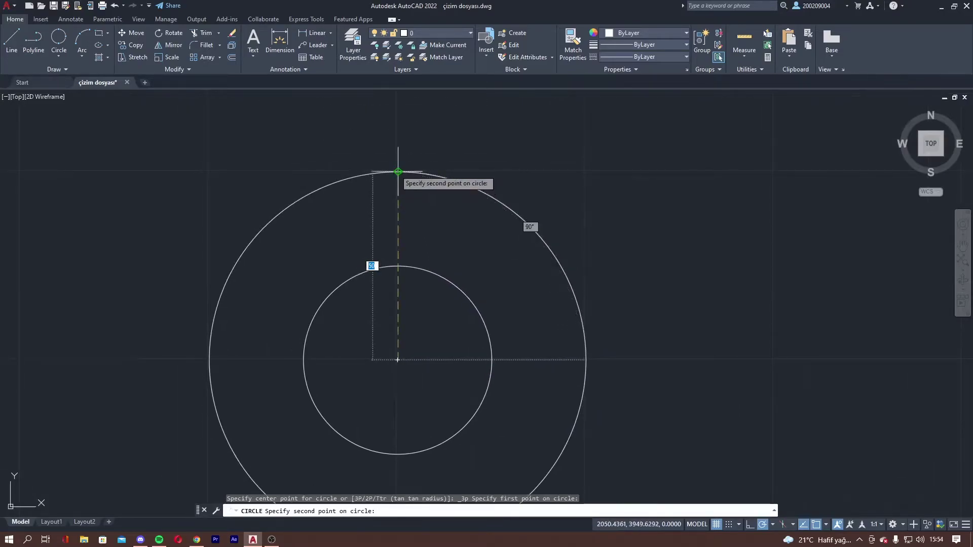
pyautogui.scroll(4, 400, 173)
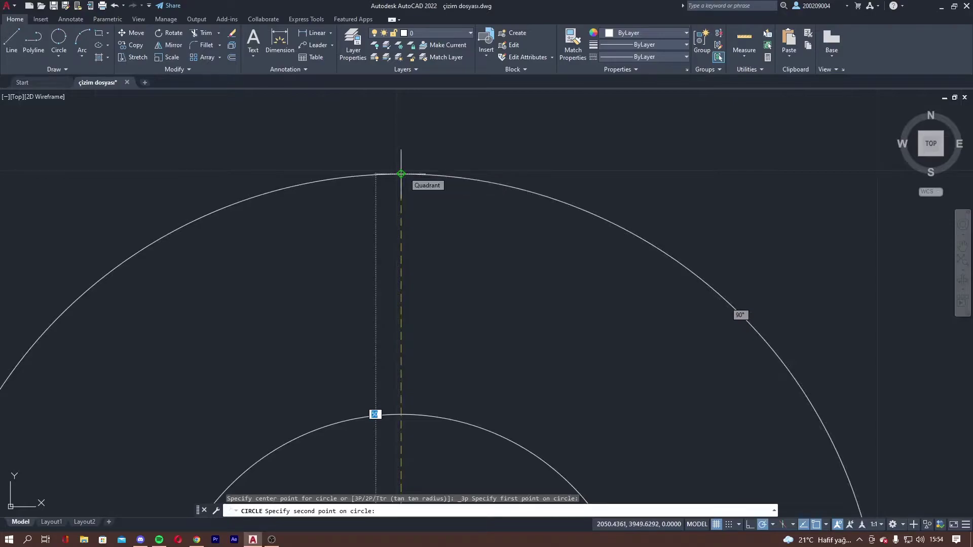
pyautogui.scroll(-4, 401, 174)
pyautogui.click(403, 173)
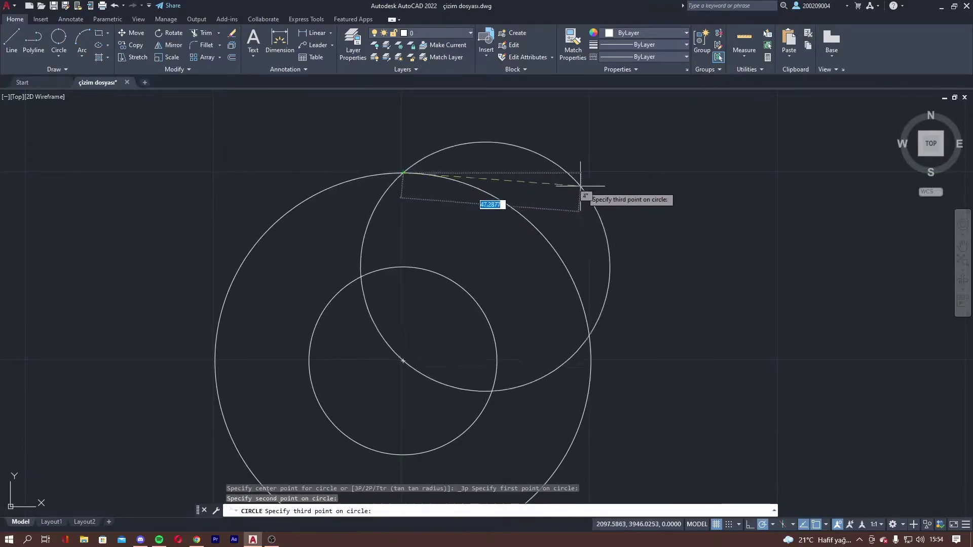
pyautogui.scroll(-2, 675, 180)
pyautogui.moveTo(695, 180); pyautogui.dragTo(615, 211, button='middle')
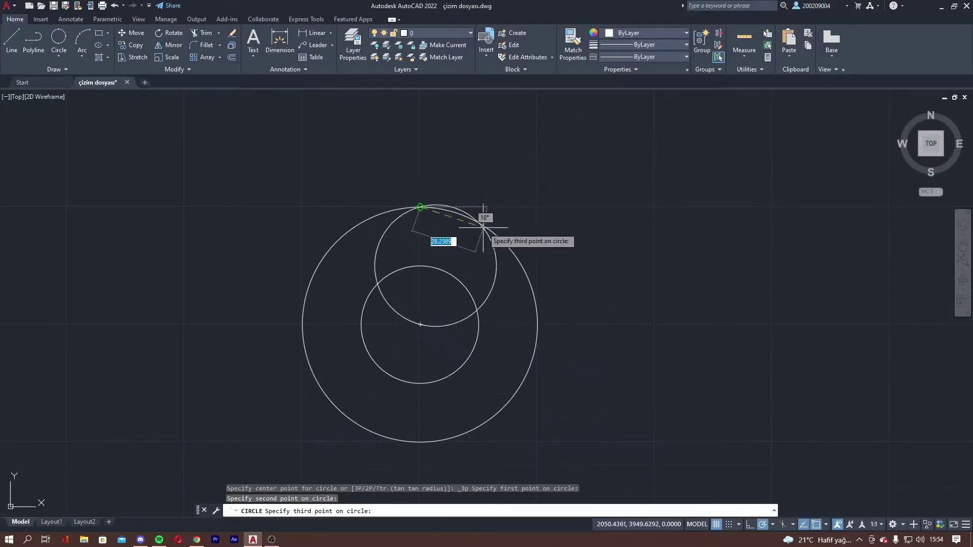
pyautogui.click(521, 219)
pyautogui.scroll(2, 385, 249)
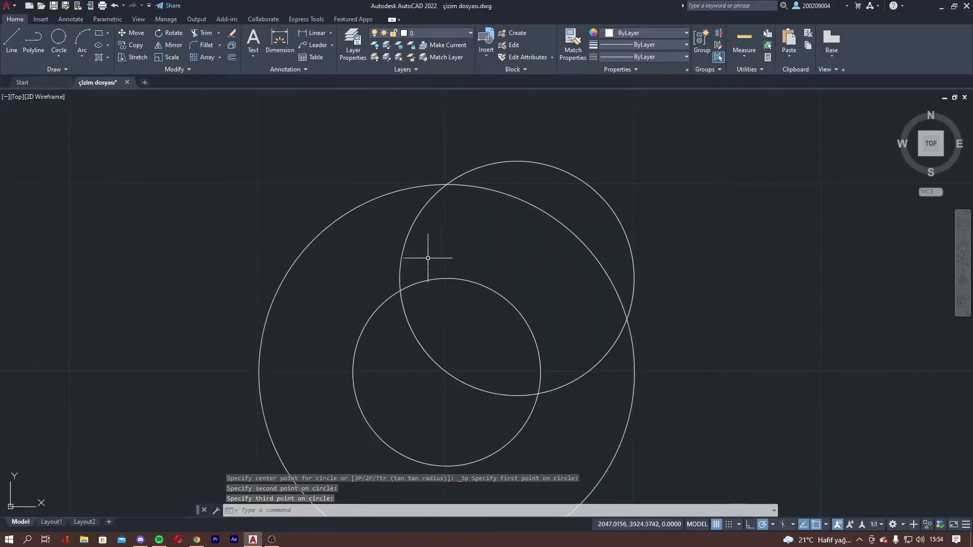
pyautogui.scroll(2, 436, 202)
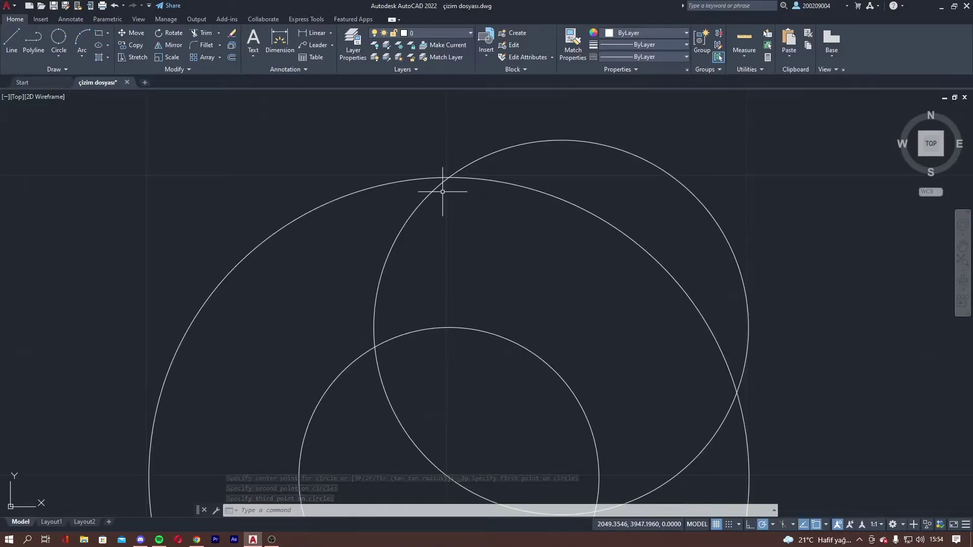
pyautogui.click(470, 163)
pyautogui.press('Delete')
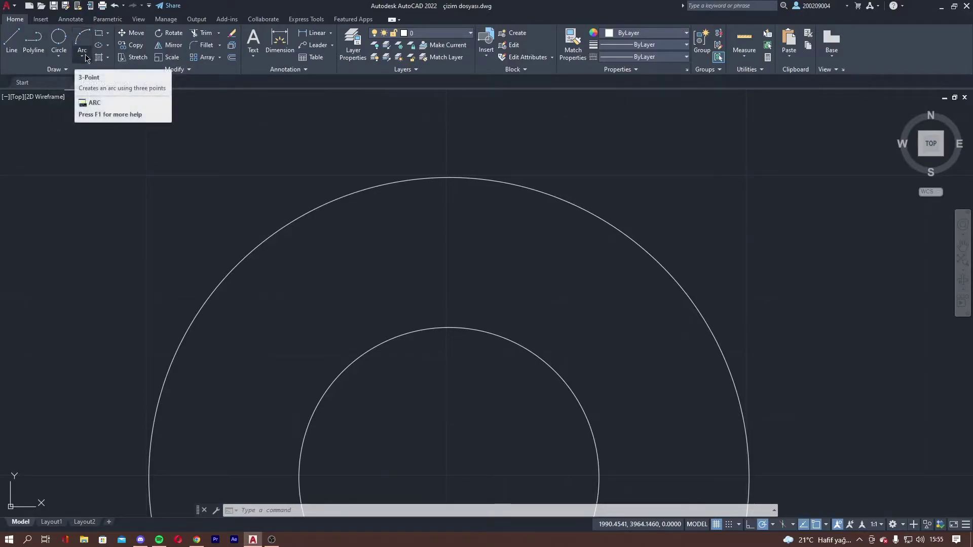
pyautogui.moveTo(83, 44)
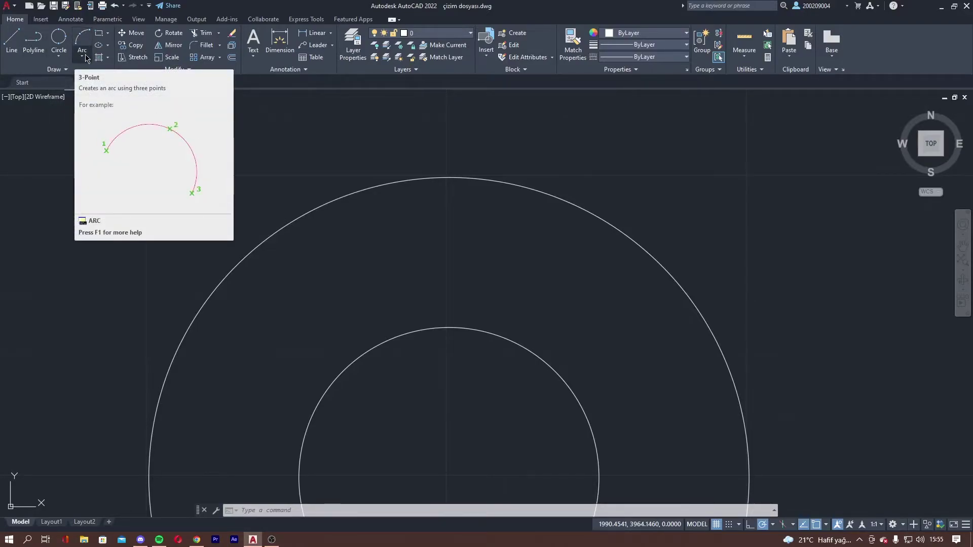
# Pan over to the 100 × 100 square and start a 3-Point arc.
pyautogui.scroll(-2, 131, 93)
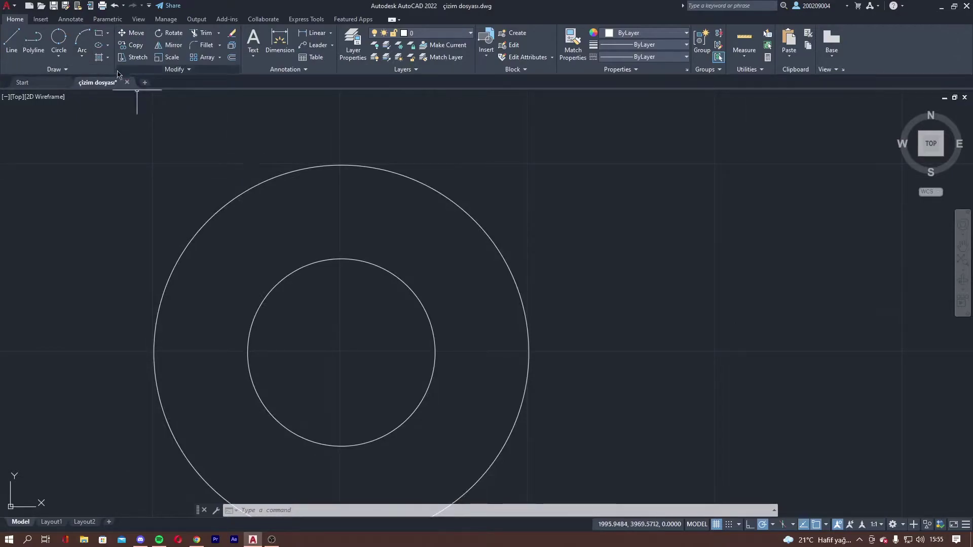
pyautogui.click(81, 57)
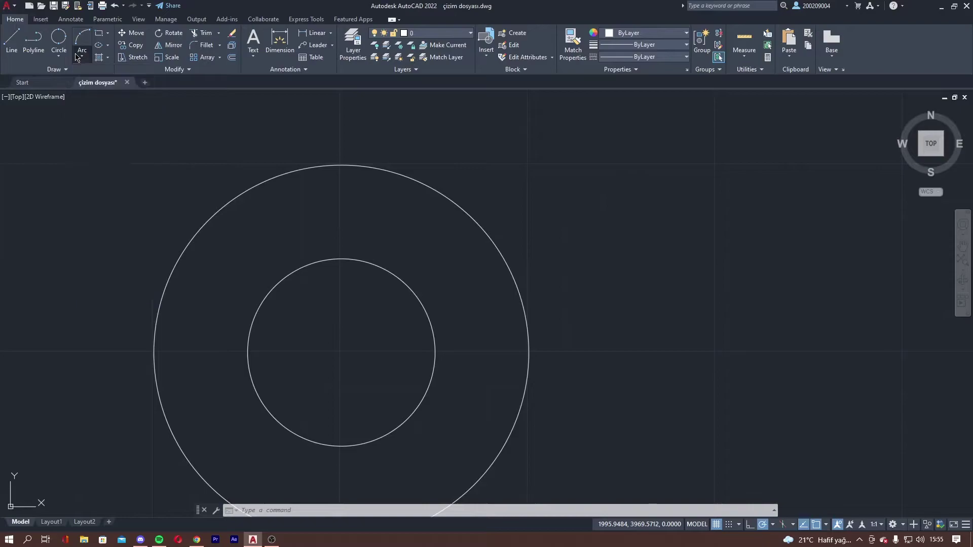
pyautogui.scroll(-4, 270, 130)
pyautogui.moveTo(135, 144); pyautogui.dragTo(327, 160, button='middle')
pyautogui.scroll(2, 352, 198)
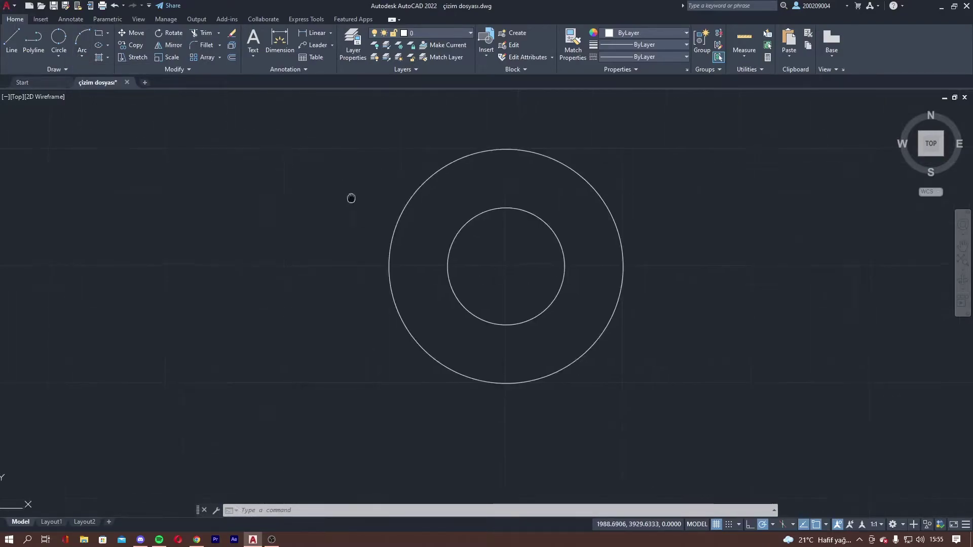
pyautogui.moveTo(352, 198); pyautogui.dragTo(254, 228, button='middle')
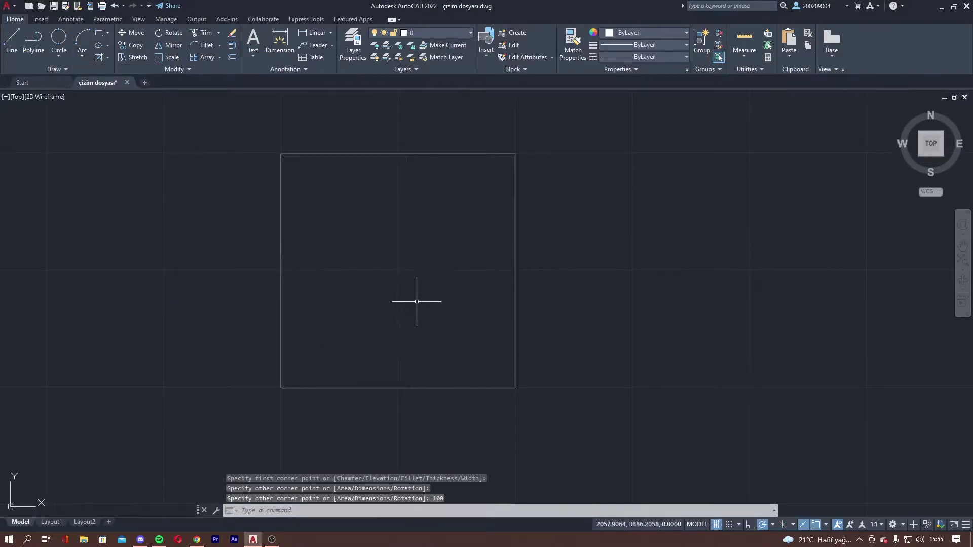
pyautogui.click(81, 40)
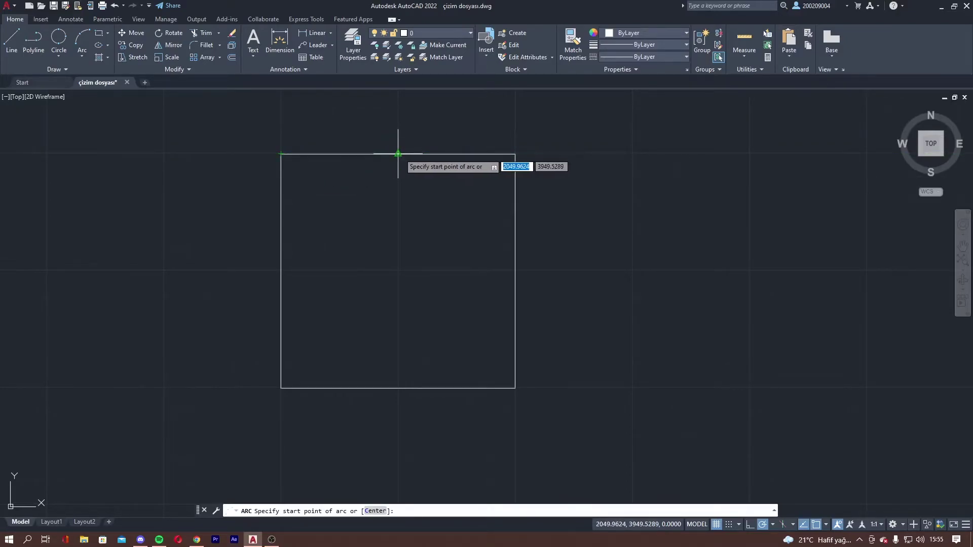
pyautogui.click(826, 525)
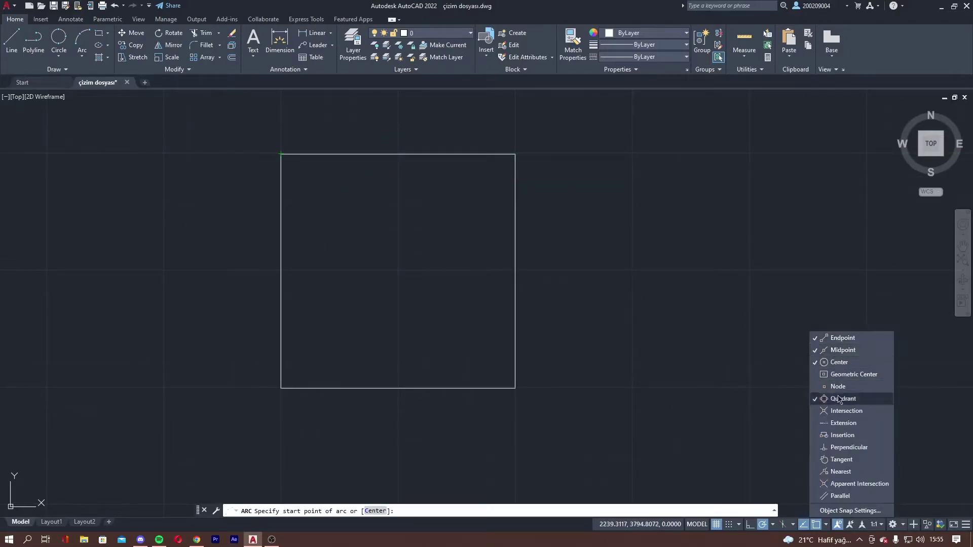
pyautogui.click(827, 525)
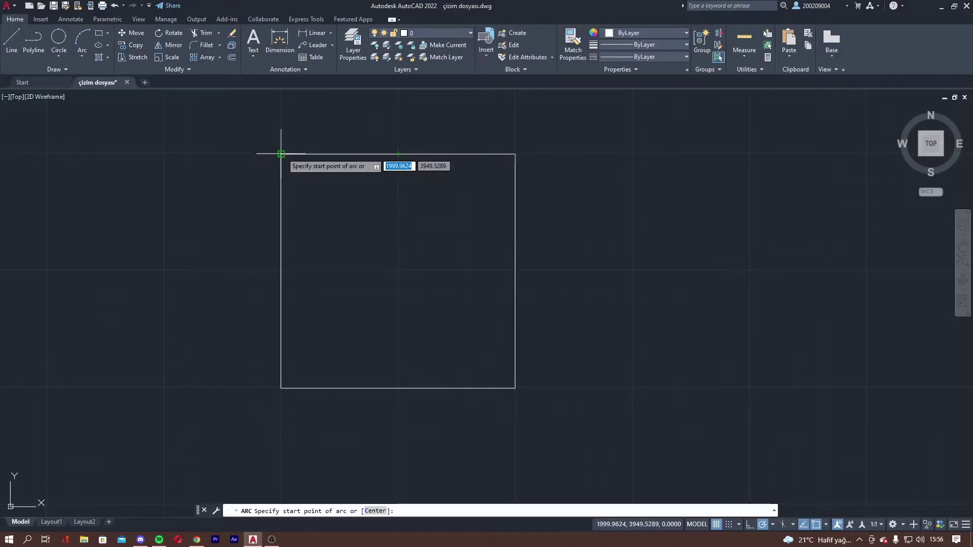
pyautogui.scroll(2, 385, 153)
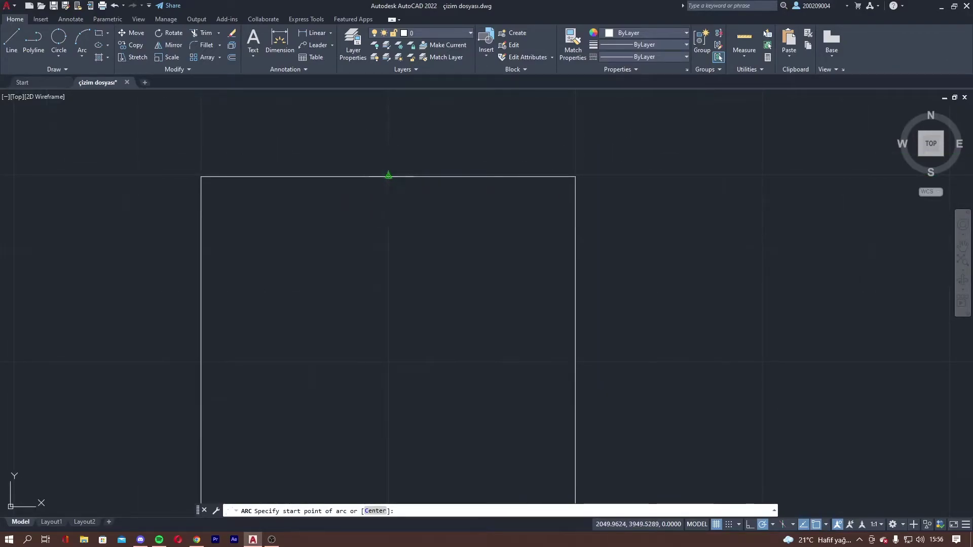
pyautogui.click(388, 176)
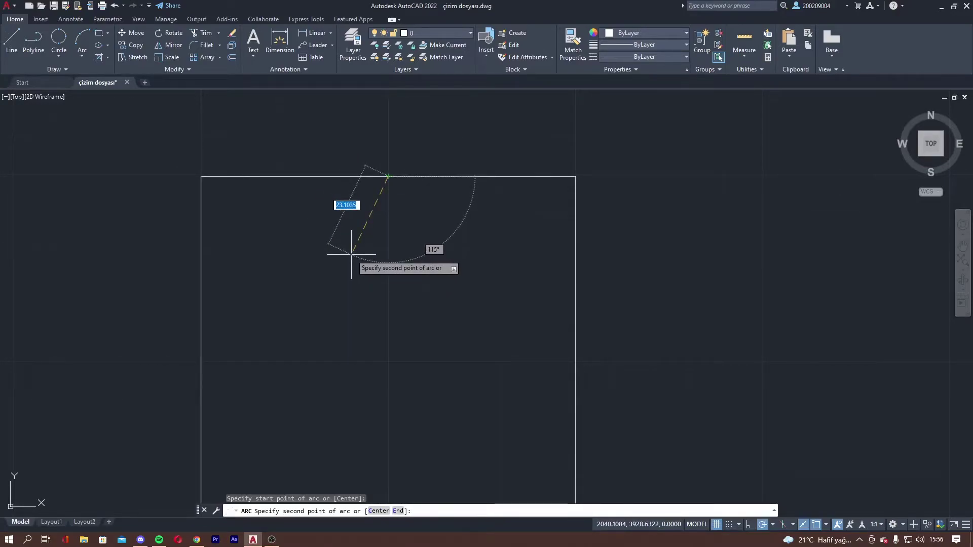
pyautogui.click(201, 363)
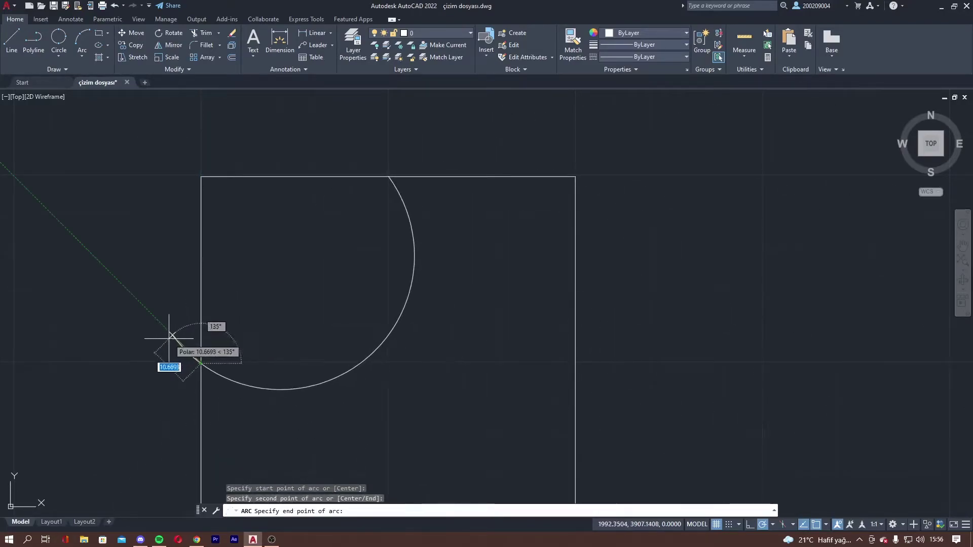
pyautogui.moveTo(168, 335); pyautogui.dragTo(187, 282, button='middle')
pyautogui.scroll(-2, 196, 279)
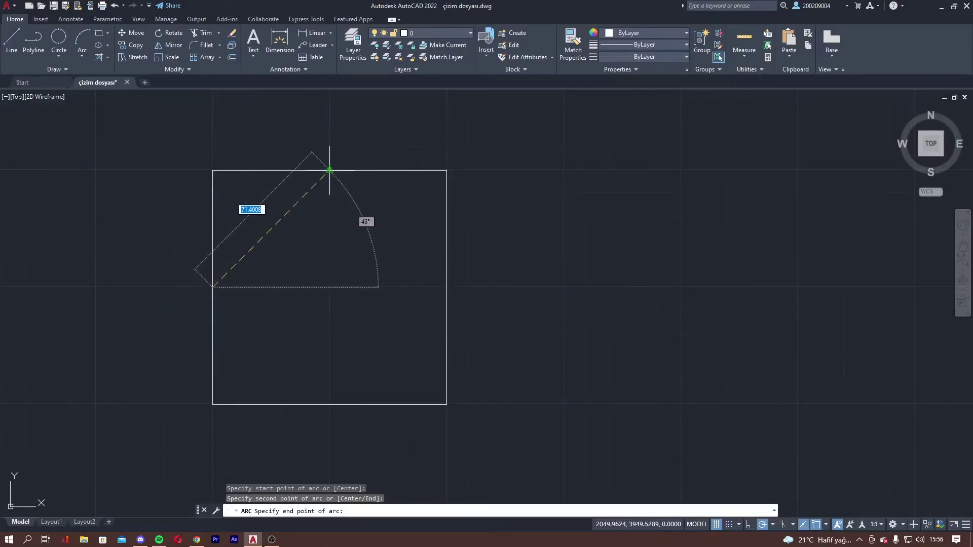
pyautogui.moveTo(328, 163); pyautogui.dragTo(432, 222, button='middle')
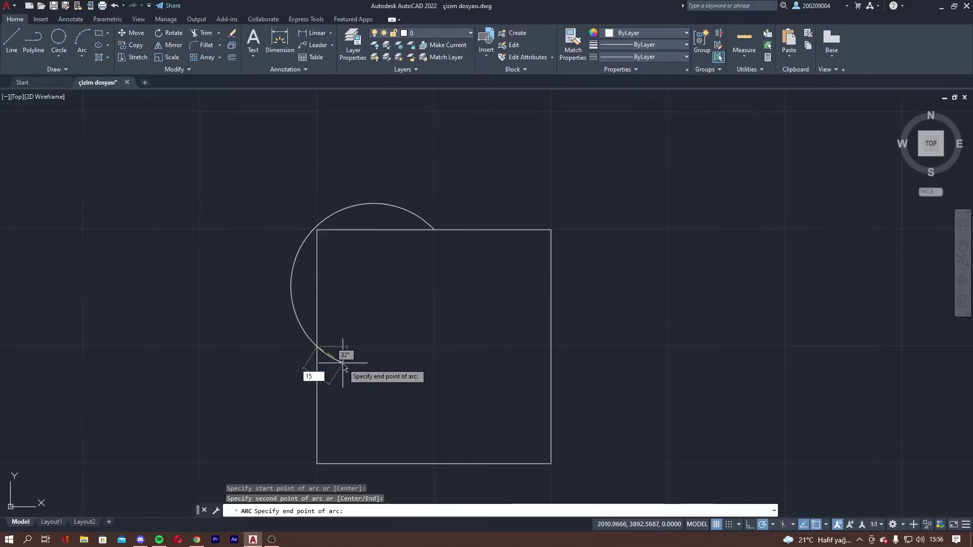
pyautogui.click(344, 363)
pyautogui.scroll(2, 350, 269)
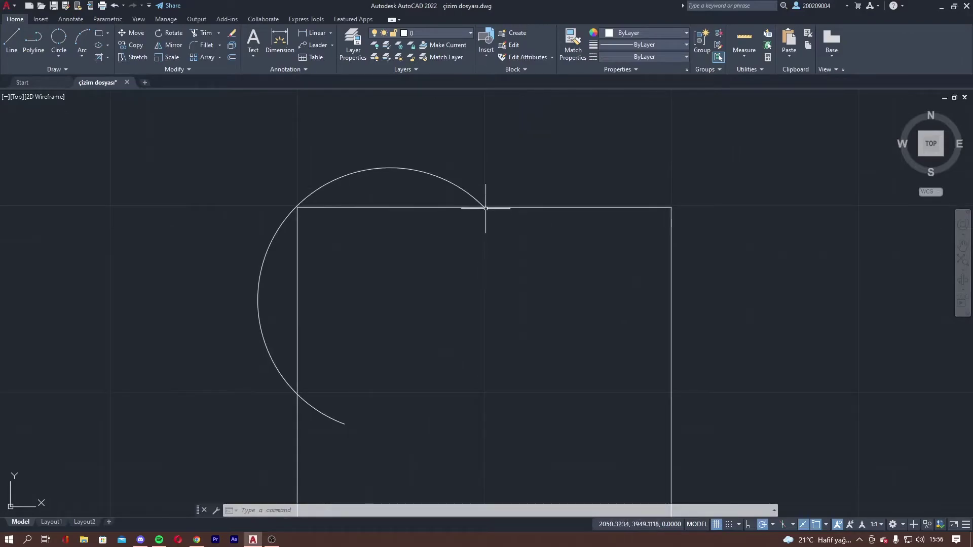
pyautogui.scroll(2, 299, 391)
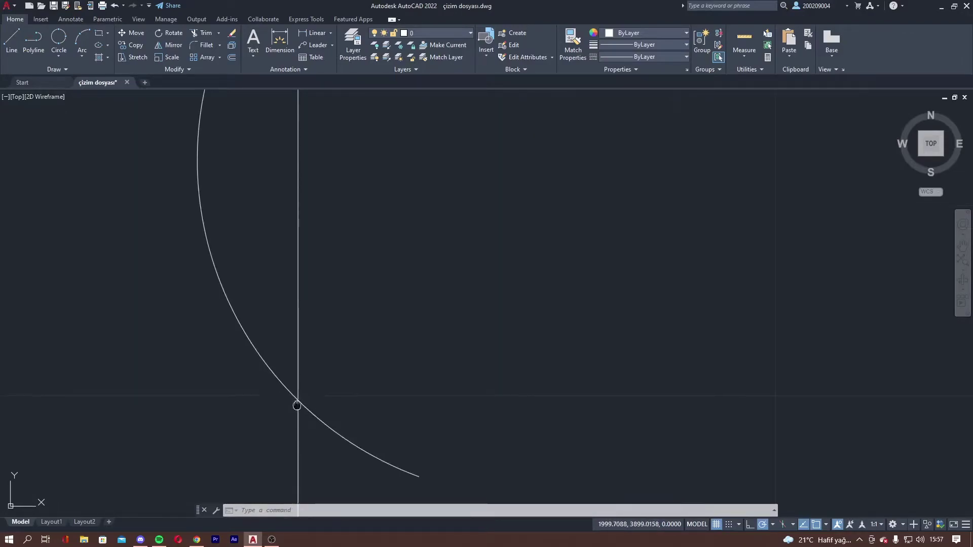
pyautogui.scroll(-2, 301, 376)
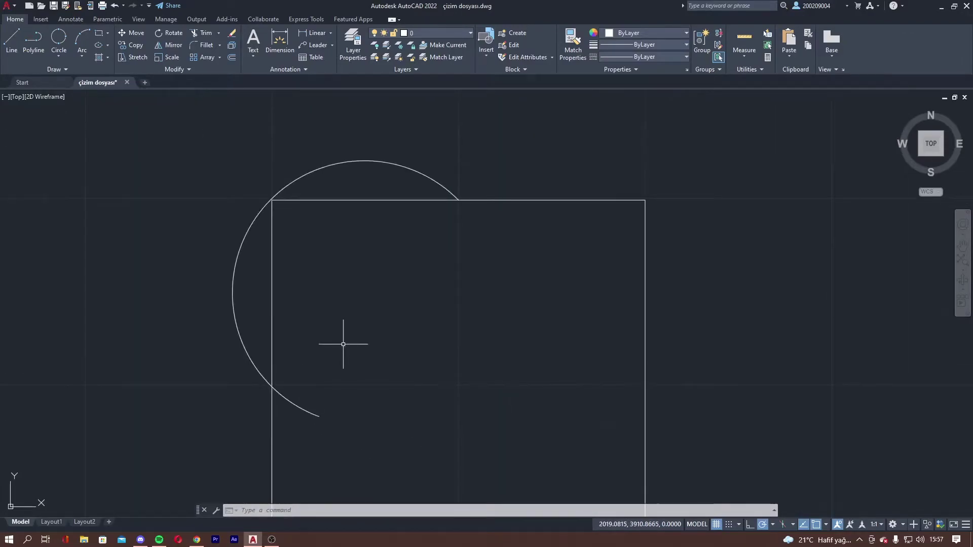
pyautogui.click(354, 160)
pyautogui.press('Delete')
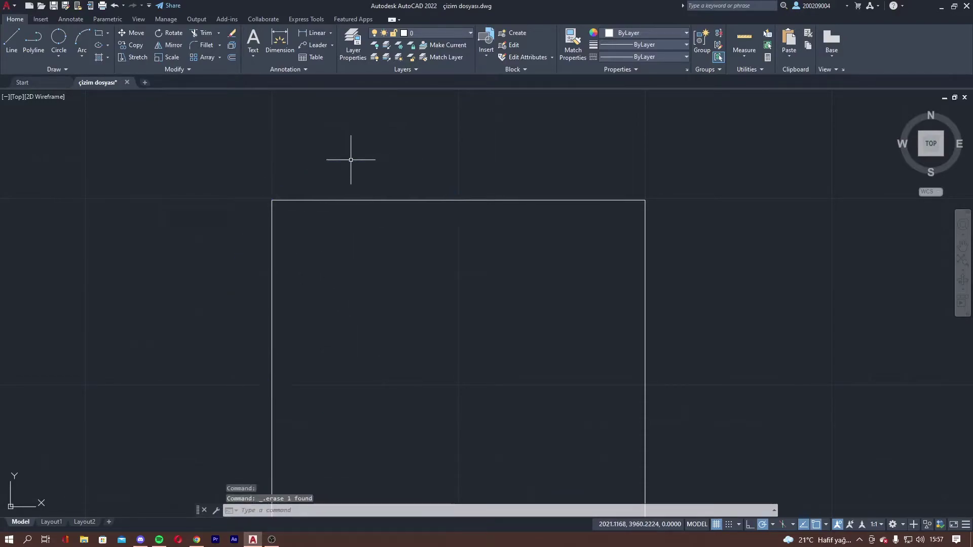
pyautogui.scroll(-2, 286, 194)
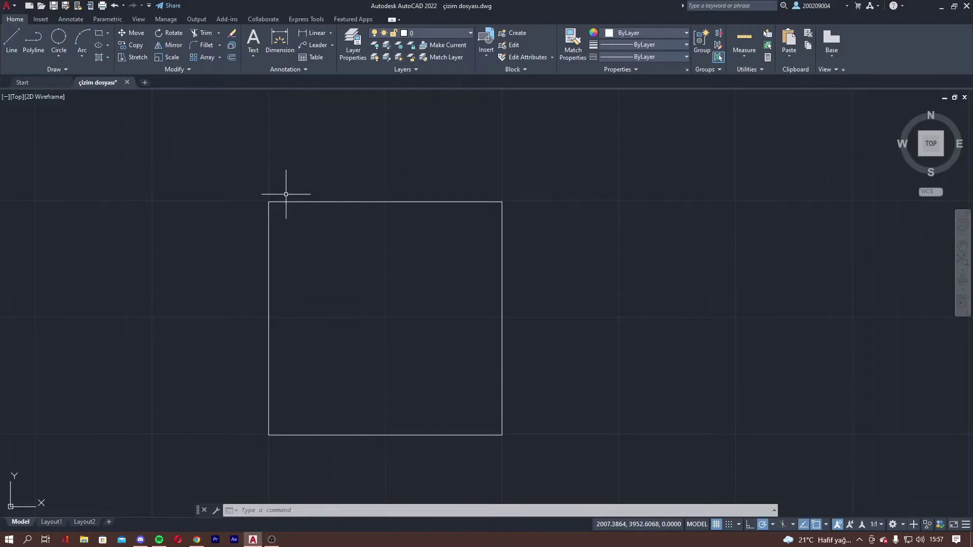
# Draw a start-center-end arc from the square's top midpoint, center distance 50, ending on its left edge.
pyautogui.click(84, 55)
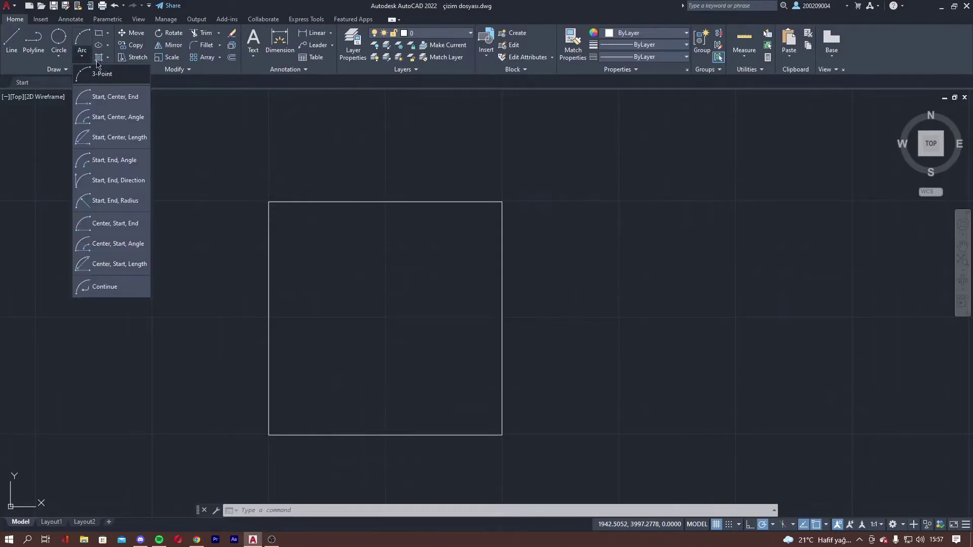
pyautogui.click(131, 102)
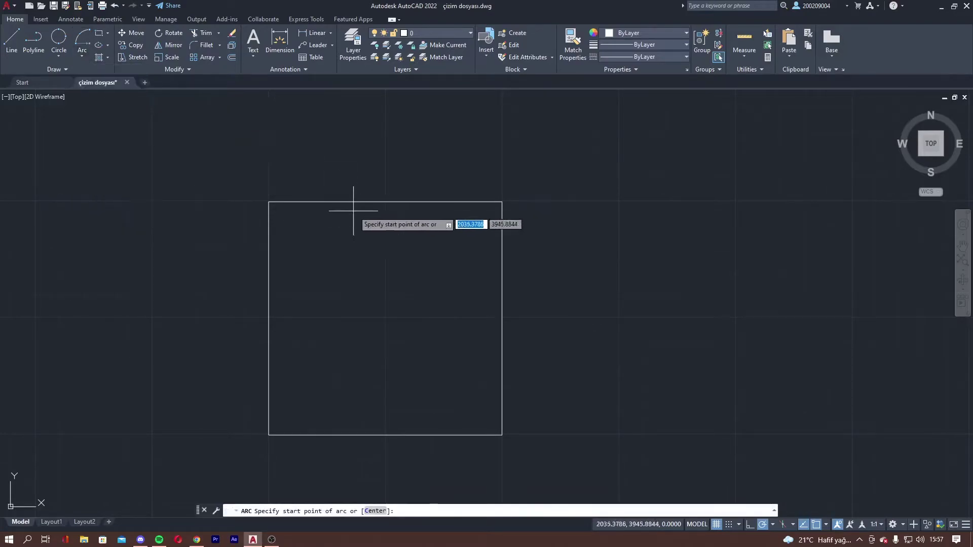
pyautogui.click(386, 201)
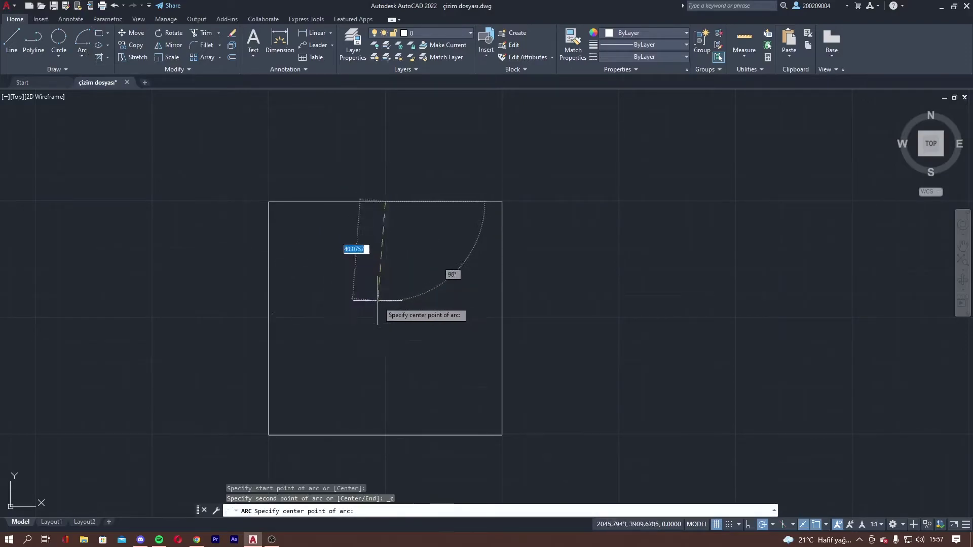
pyautogui.scroll(4, 385, 316)
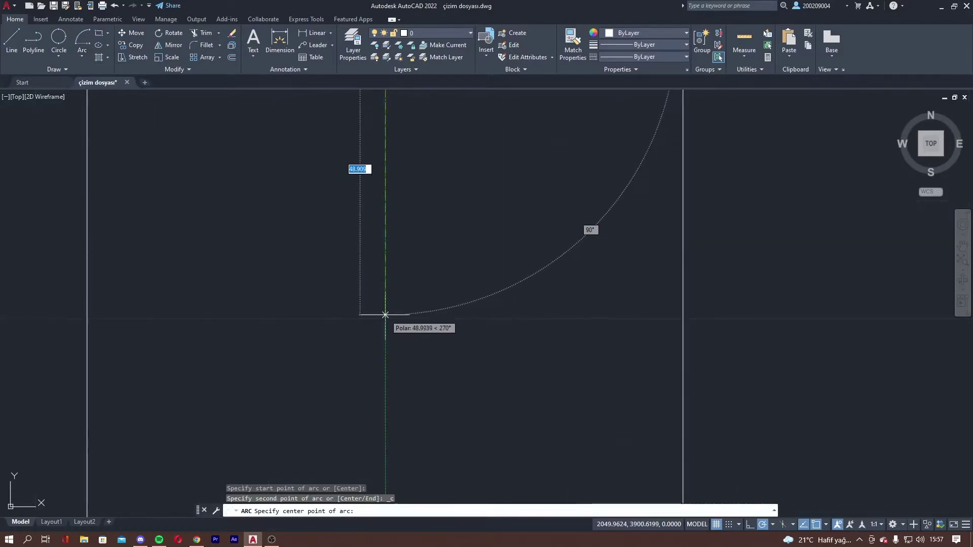
pyautogui.scroll(-2, 385, 317)
pyautogui.write('50')
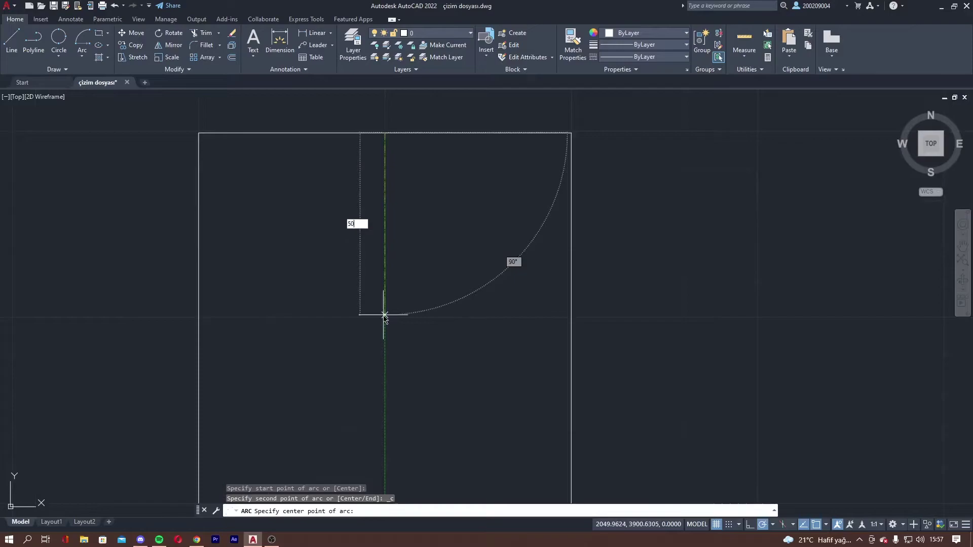
pyautogui.press('Return')
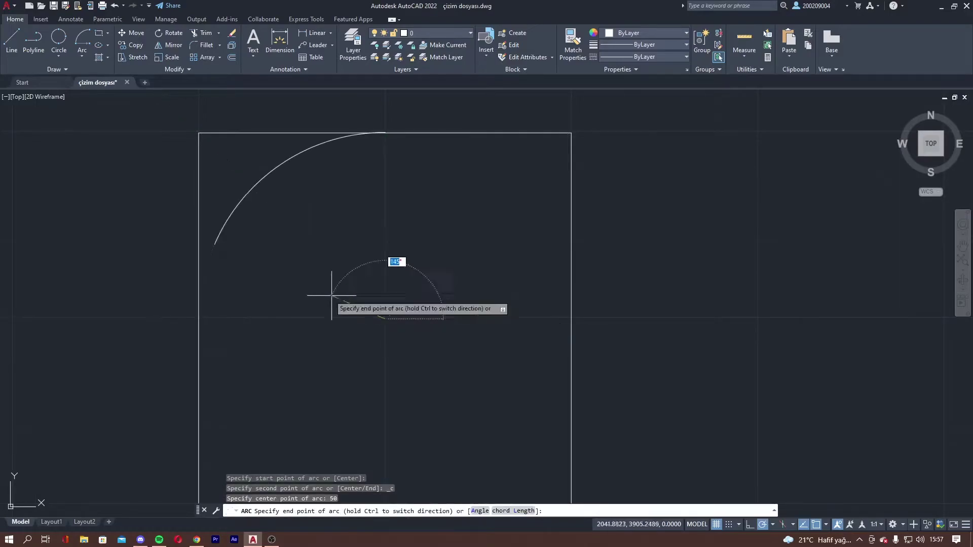
pyautogui.click(199, 318)
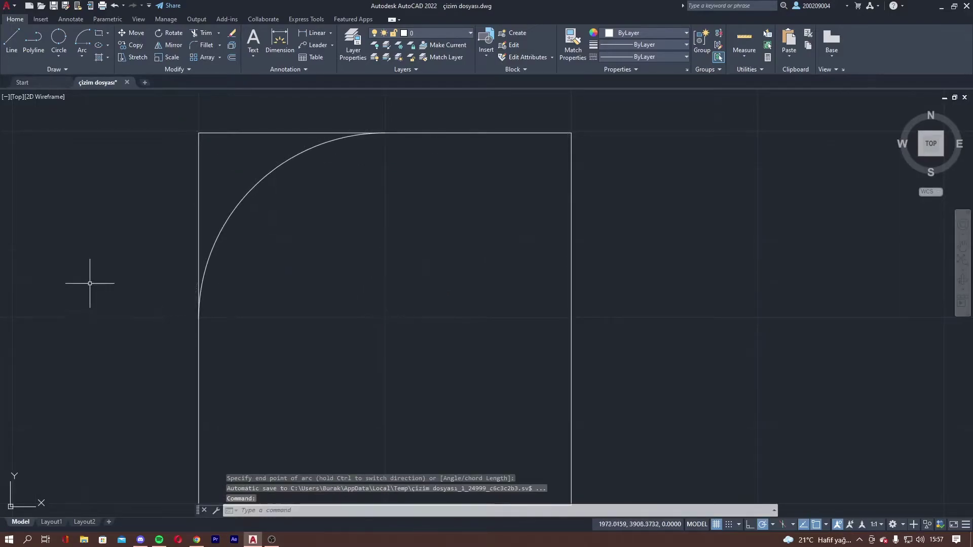
pyautogui.scroll(-2, 204, 224)
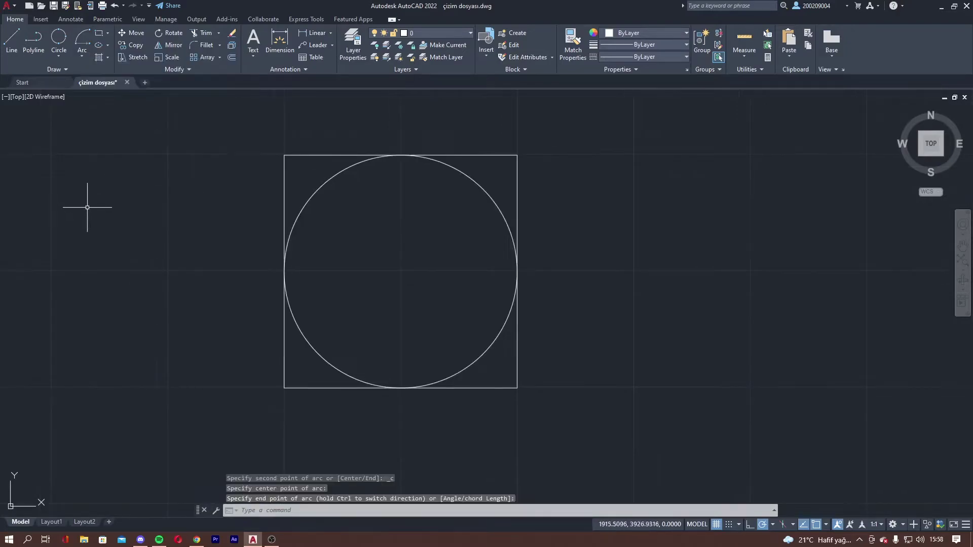
# Start Trim on the square and circle, reposition the view, then cancel it.
pyautogui.moveTo(87, 207); pyautogui.dragTo(150, 184, button='middle')
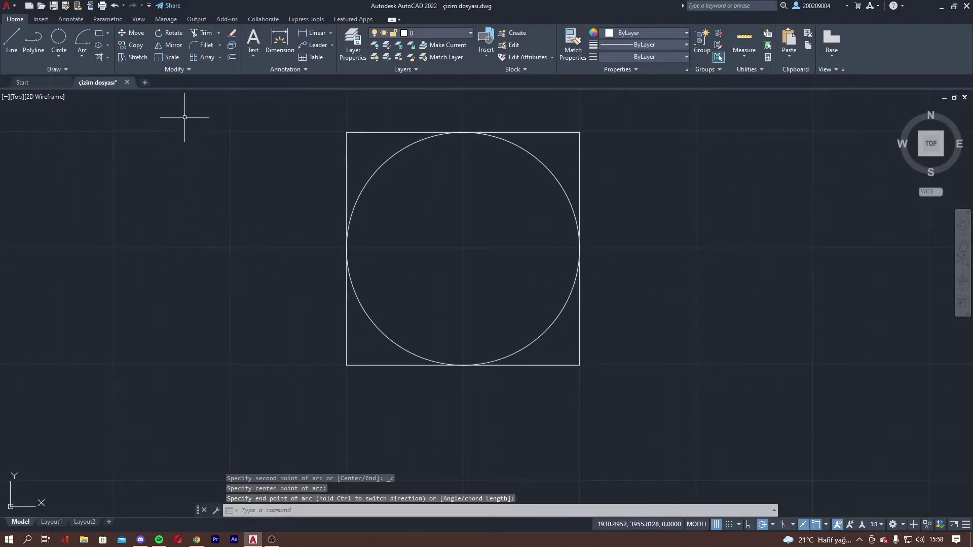
pyautogui.click(220, 36)
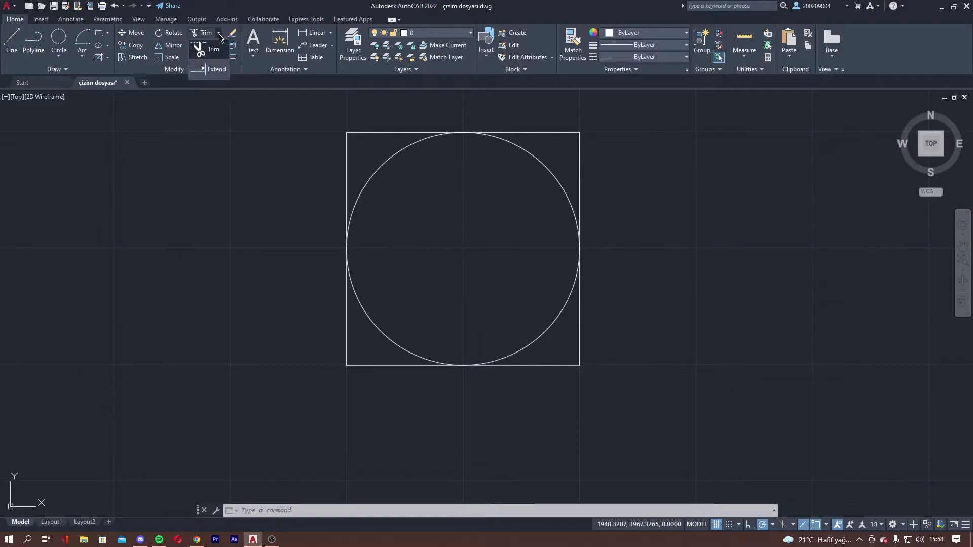
pyautogui.click(220, 35)
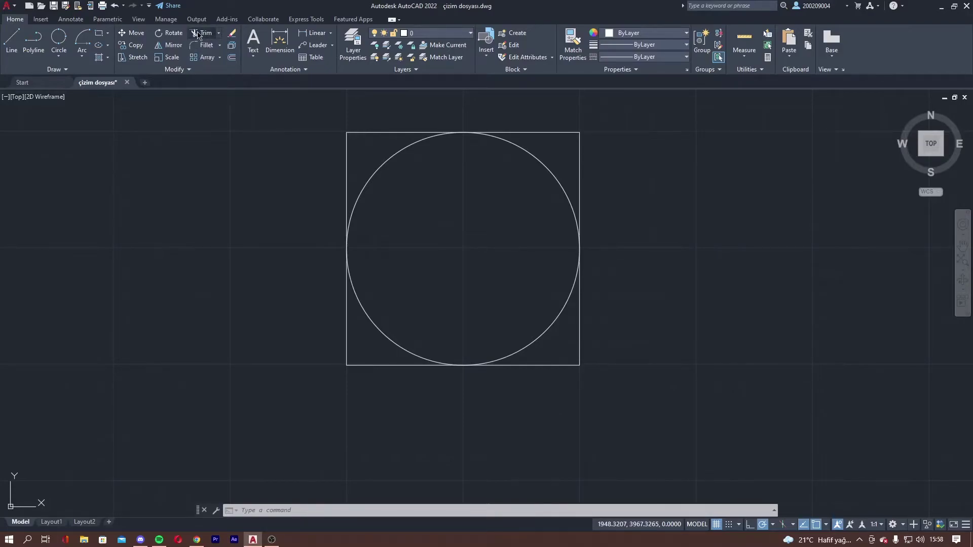
pyautogui.click(198, 35)
pyautogui.moveTo(263, 179)
pyautogui.mouseDown(button='middle')
pyautogui.moveTo(300, 254)
pyautogui.moveTo(238, 272)
pyautogui.mouseUp(button='middle')
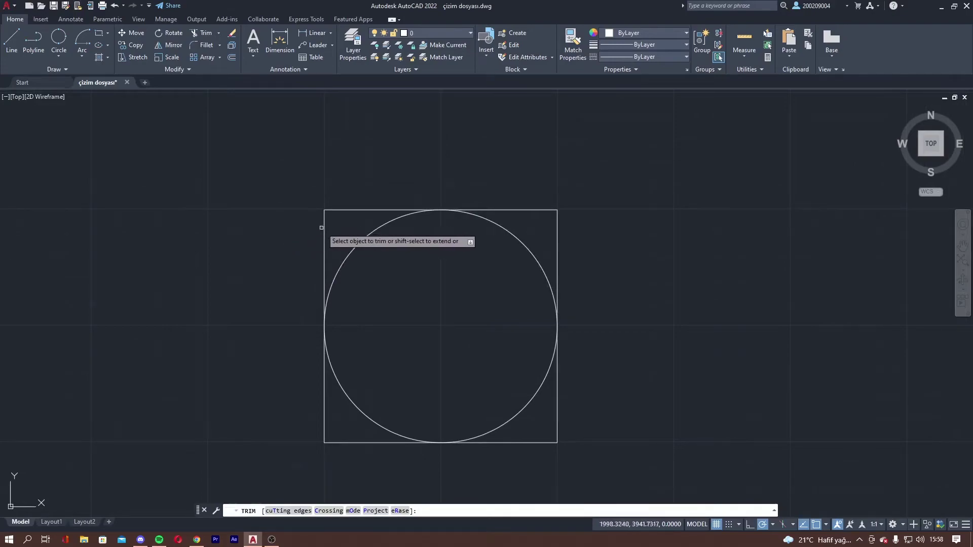
pyautogui.scroll(4, 324, 227)
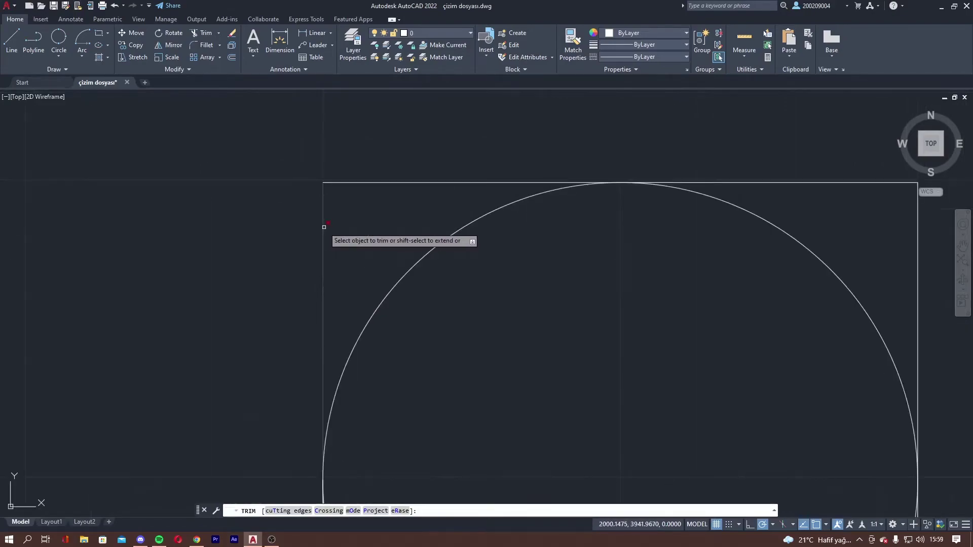
pyautogui.scroll(-2, 322, 224)
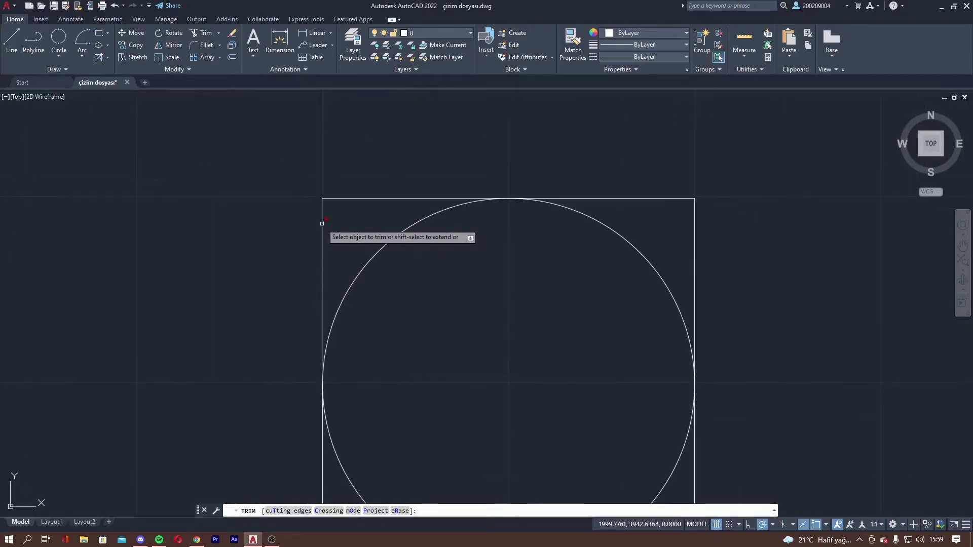
pyautogui.moveTo(314, 244); pyautogui.dragTo(308, 185, button='middle')
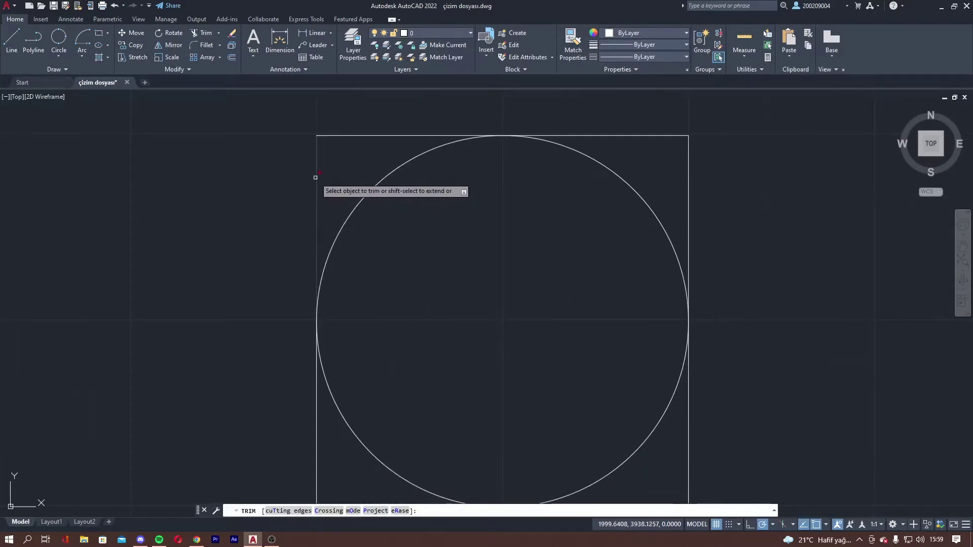
pyautogui.scroll(-4, 279, 225)
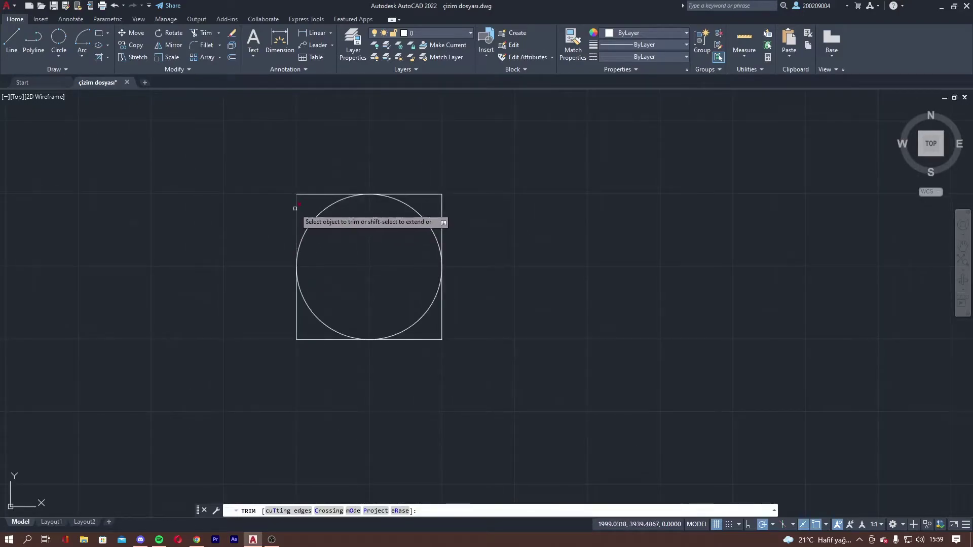
pyautogui.scroll(2, 266, 221)
pyautogui.press('Escape')
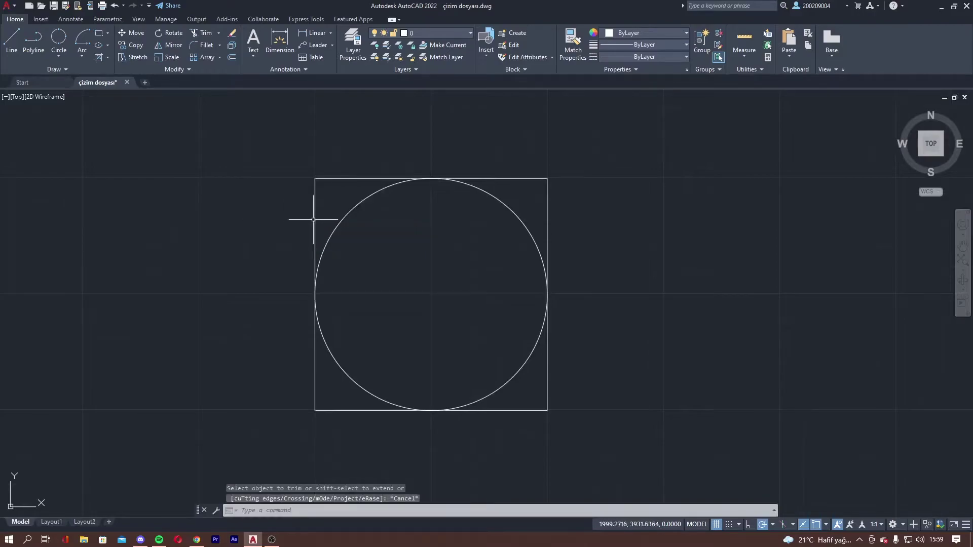
# Select the square, then clear the selection and restart Trim.
pyautogui.click(312, 219)
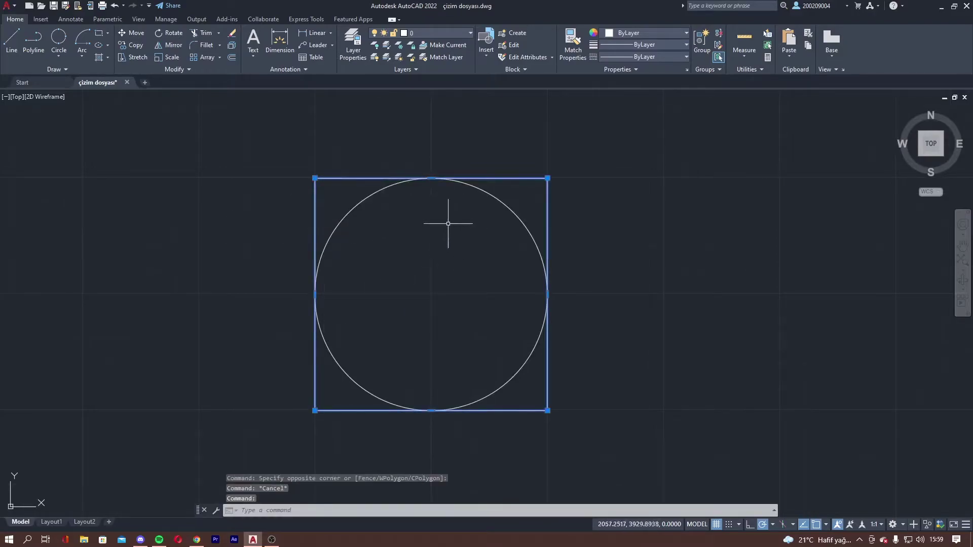
pyautogui.click(227, 175)
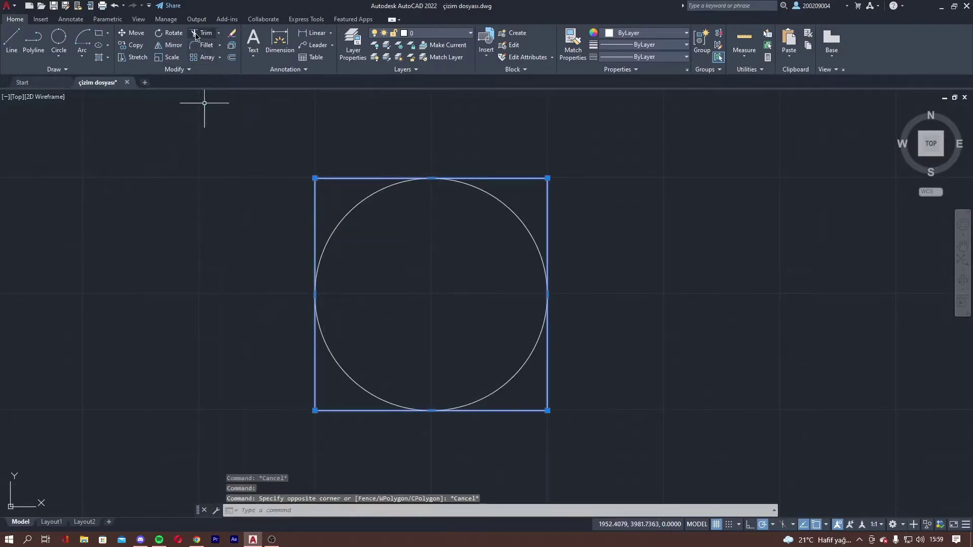
pyautogui.click(203, 33)
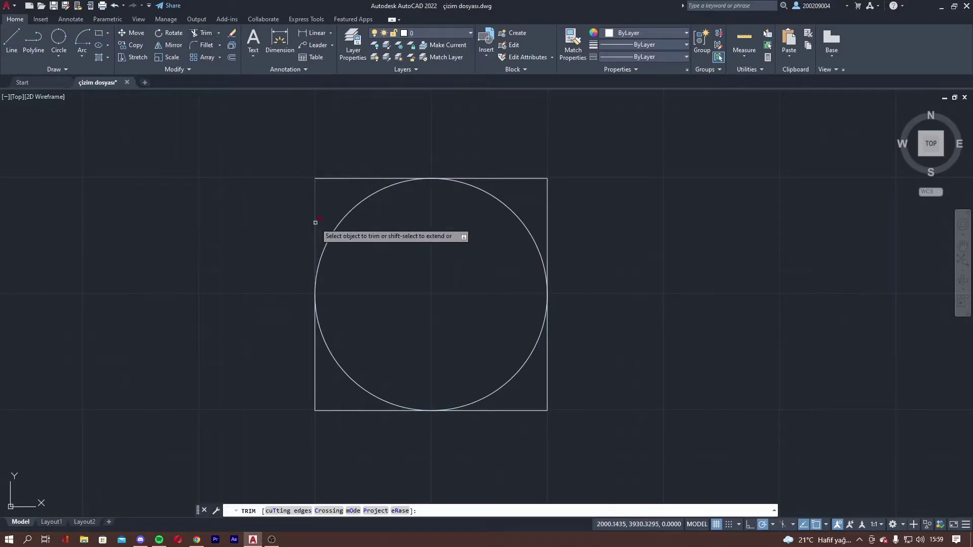
pyautogui.scroll(4, 327, 309)
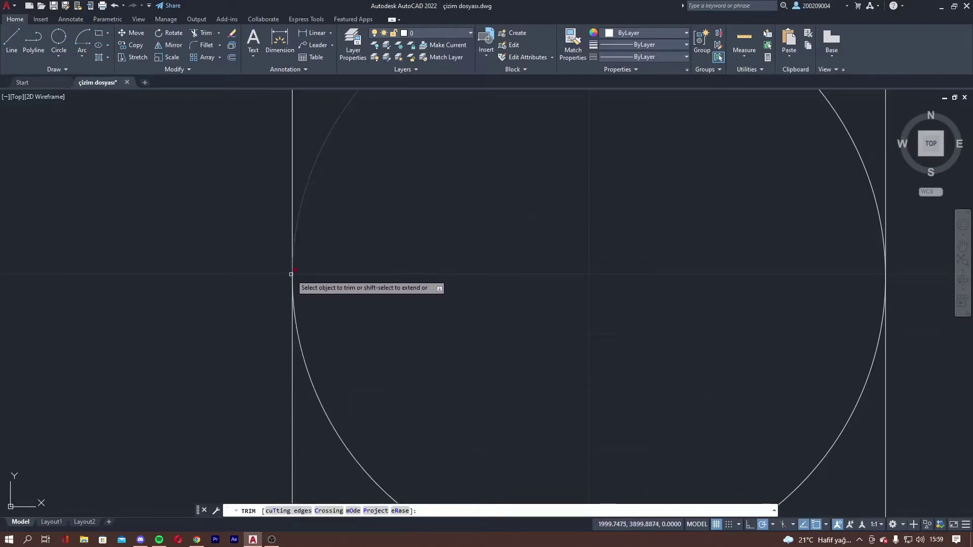
pyautogui.scroll(-4, 291, 274)
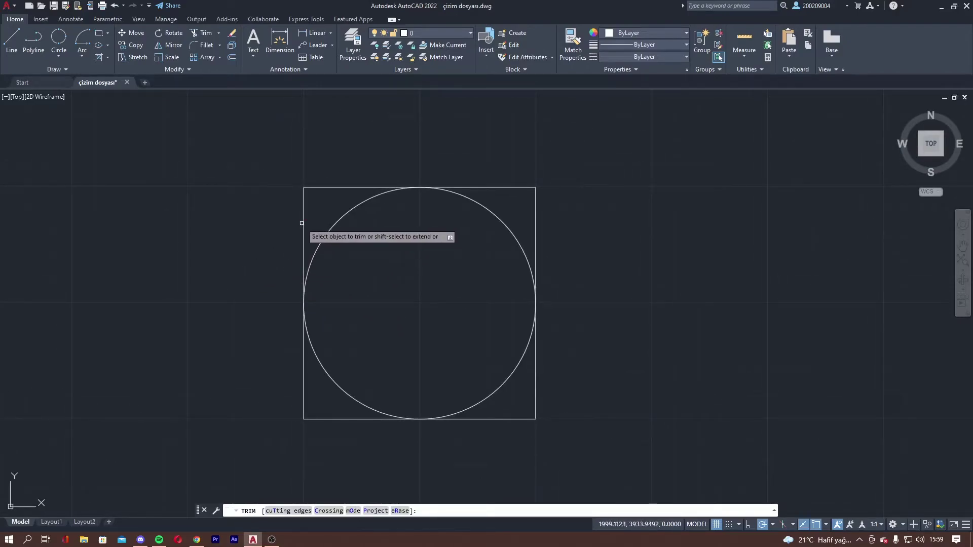
# Trim away the square's top-left and top-right corner edges outside the circle.
pyautogui.click(302, 224)
pyautogui.click(332, 188)
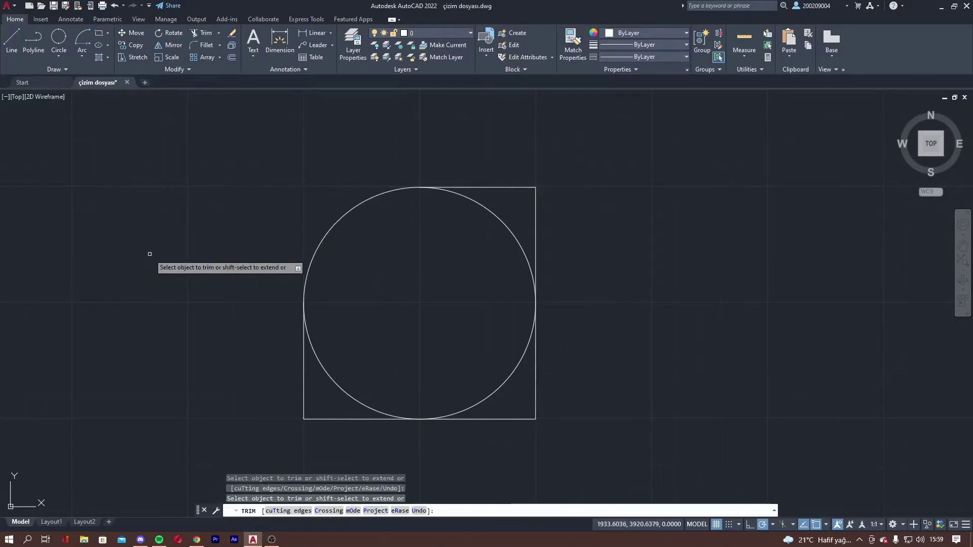
pyautogui.moveTo(459, 152); pyautogui.dragTo(560, 227)
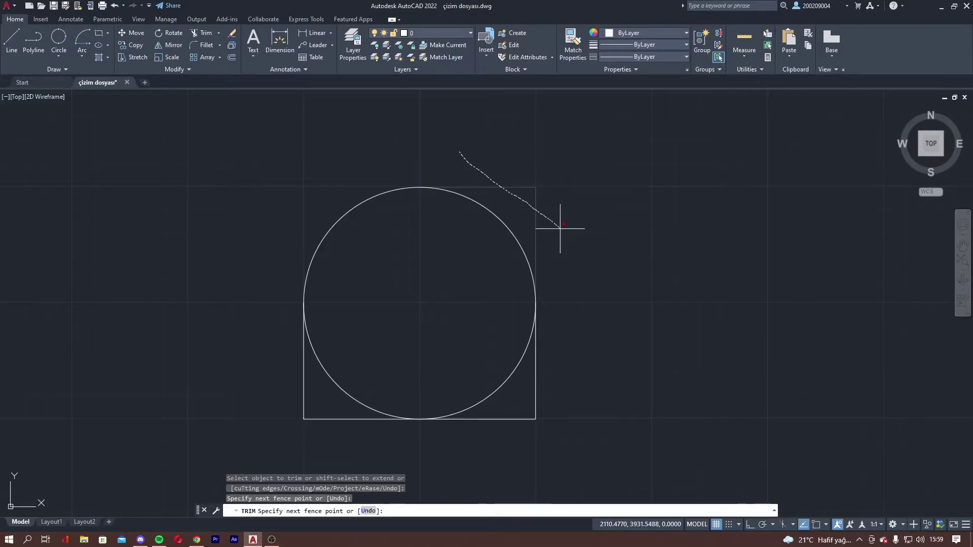
pyautogui.moveTo(560, 228); pyautogui.dragTo(557, 254)
pyautogui.moveTo(557, 255); pyautogui.dragTo(542, 215, button='middle')
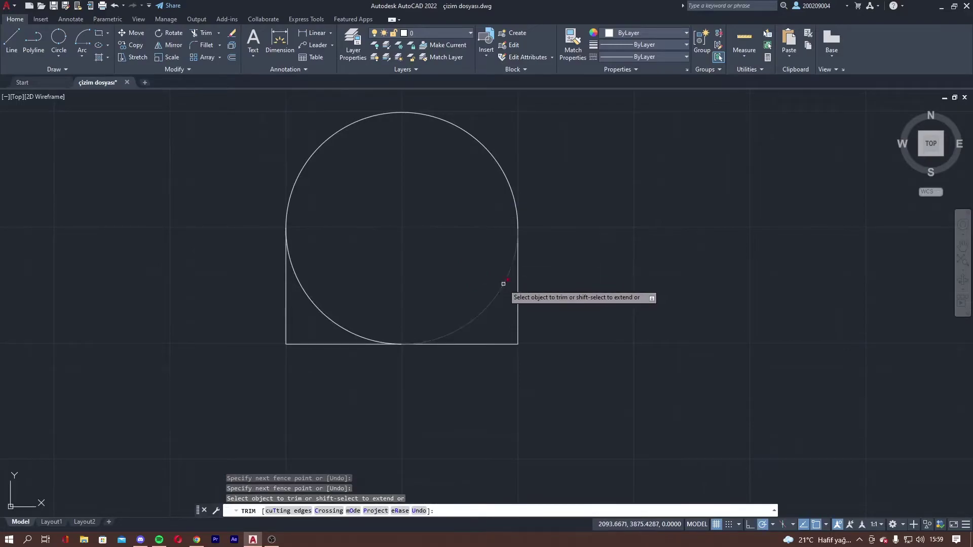
# Fence-trim the circle's lower-right and lower-left arcs, leaving the arch shape.
pyautogui.moveTo(495, 321); pyautogui.dragTo(467, 282, button='middle')
pyautogui.moveTo(468, 285); pyautogui.dragTo(443, 247)
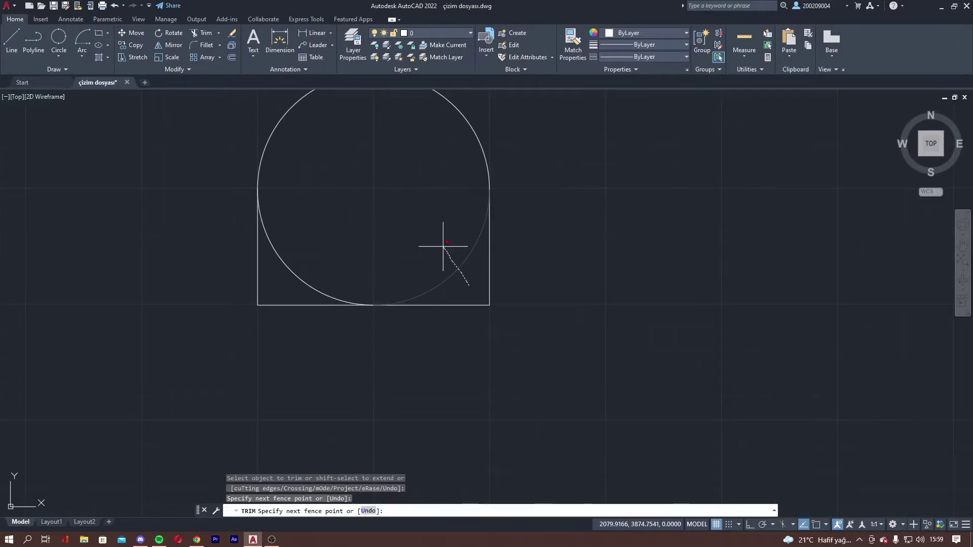
pyautogui.moveTo(444, 247); pyautogui.dragTo(443, 246)
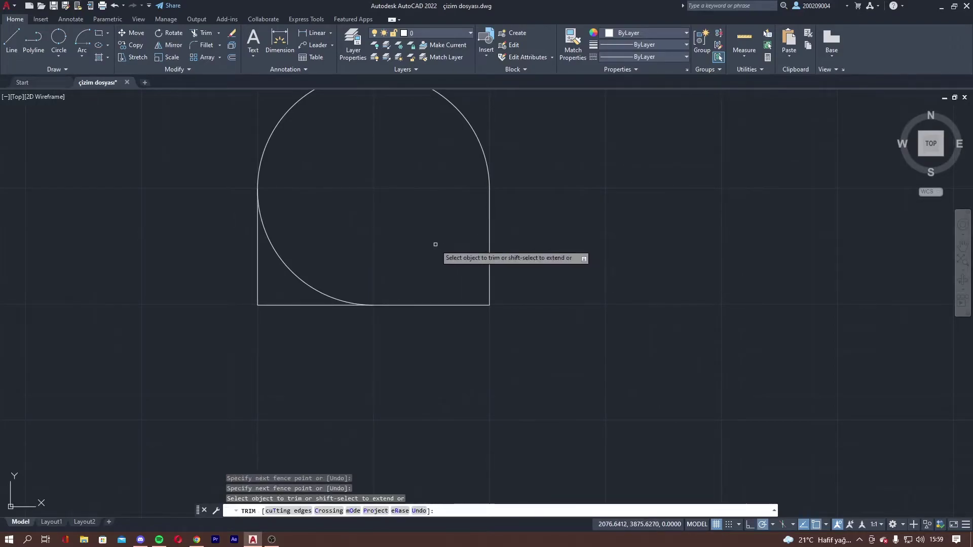
pyautogui.moveTo(276, 275); pyautogui.dragTo(293, 263, button='middle')
pyautogui.moveTo(293, 263); pyautogui.dragTo(321, 238)
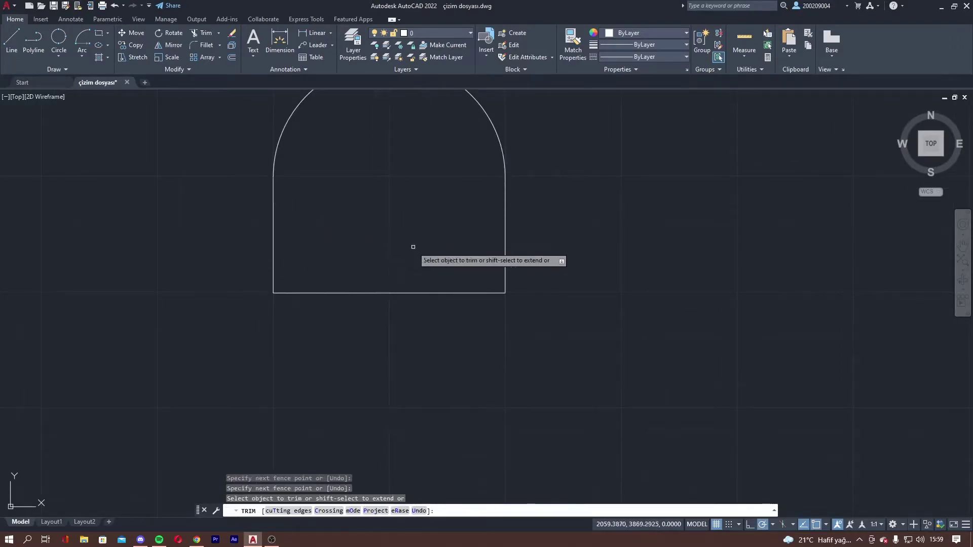
pyautogui.moveTo(370, 226); pyautogui.dragTo(357, 256, button='middle')
# Draw a long horizontal line beside the arch with the L command.
pyautogui.press('Escape')
pyautogui.write('l')
pyautogui.press('Return')
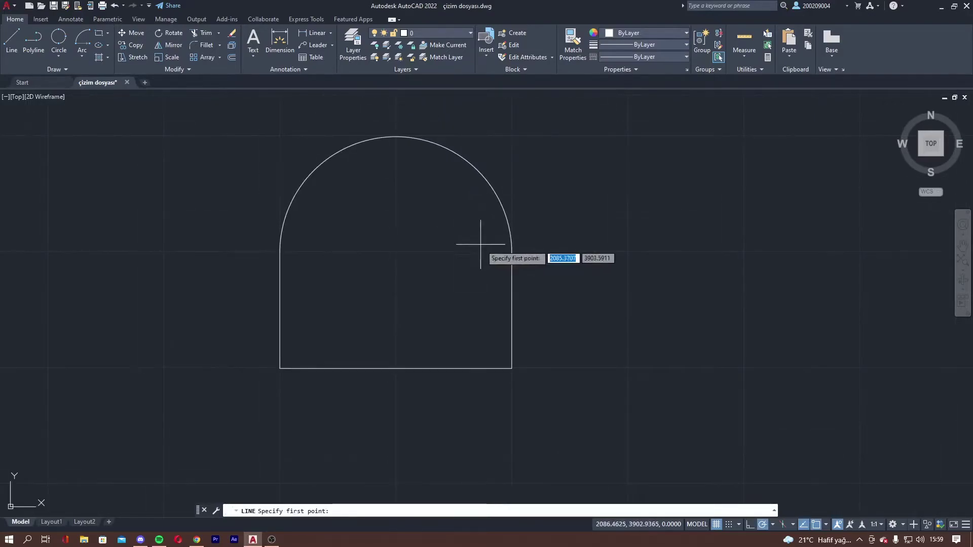
pyautogui.moveTo(474, 245); pyautogui.dragTo(331, 231, button='middle')
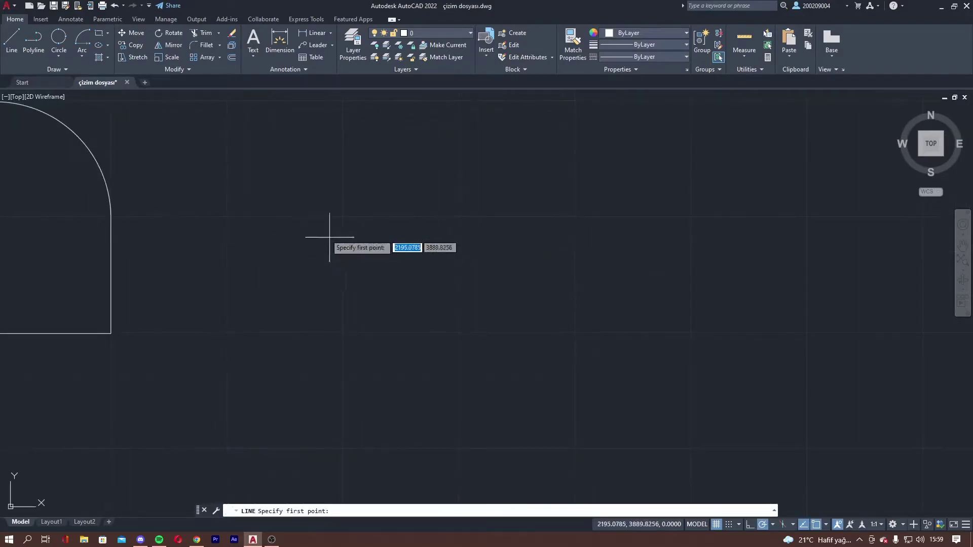
pyautogui.click(280, 252)
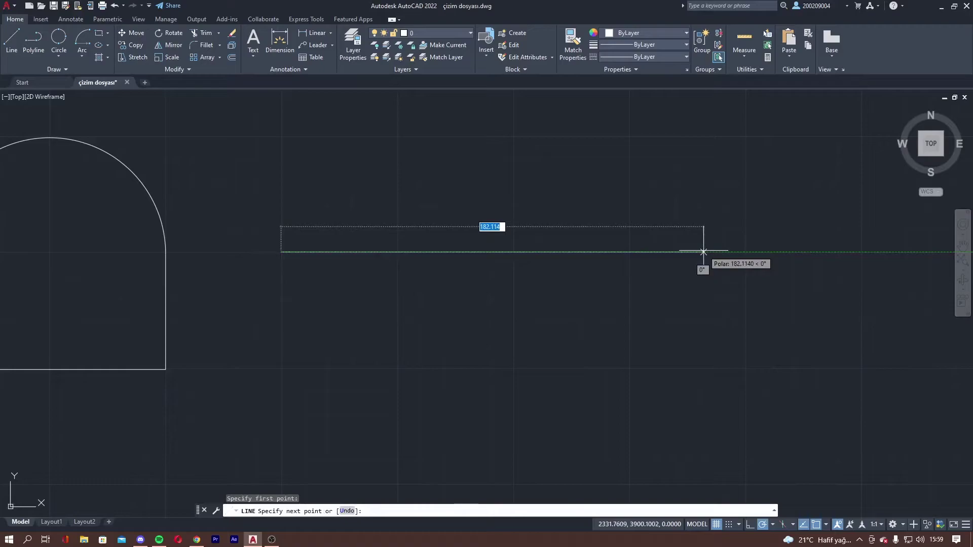
pyautogui.click(704, 252)
pyautogui.press('Return')
# Add a vertical line crossing the horizontal line, extending both above and below it.
pyautogui.click(11, 38)
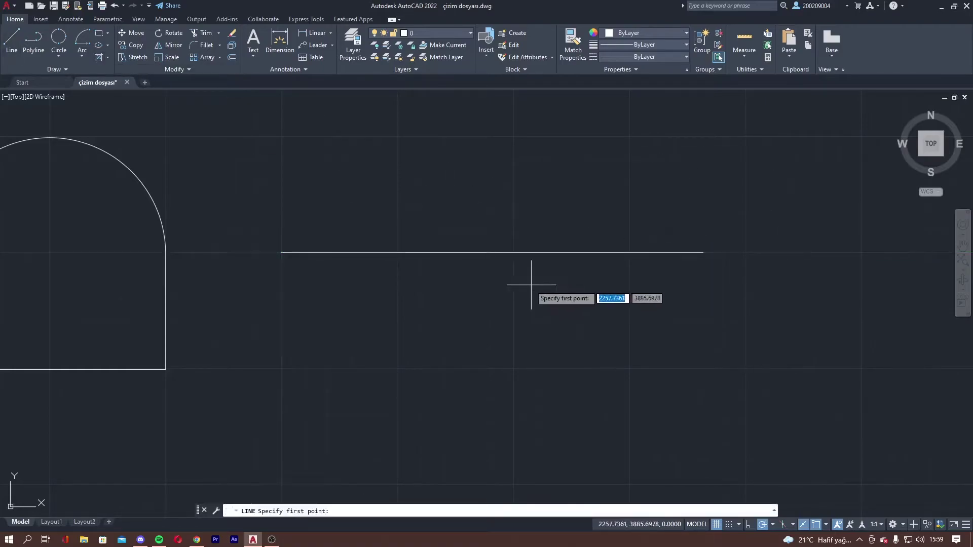
pyautogui.click(482, 251)
pyautogui.click(492, 112)
pyautogui.press('Escape')
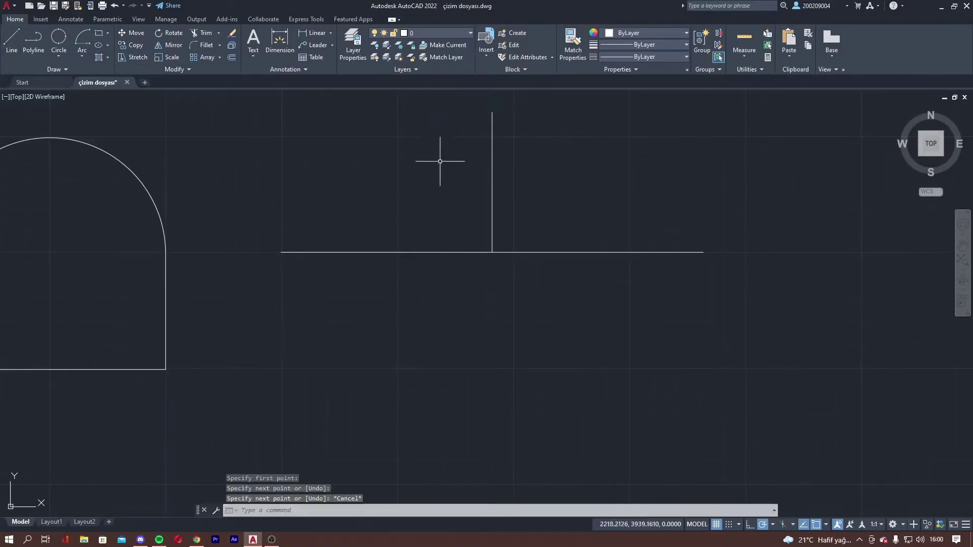
pyautogui.press('Return')
pyautogui.click(492, 252)
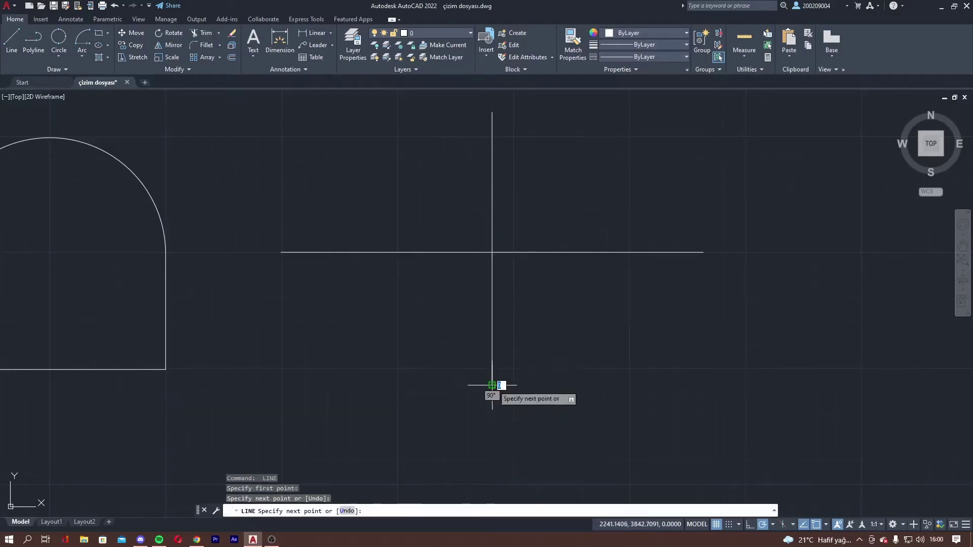
pyautogui.click(492, 385)
pyautogui.press('Escape')
# Fence-trim away the vertical line above the crossing.
pyautogui.moveTo(334, 298); pyautogui.dragTo(300, 301, button='middle')
pyautogui.moveTo(207, 201); pyautogui.dragTo(146, 189, button='middle')
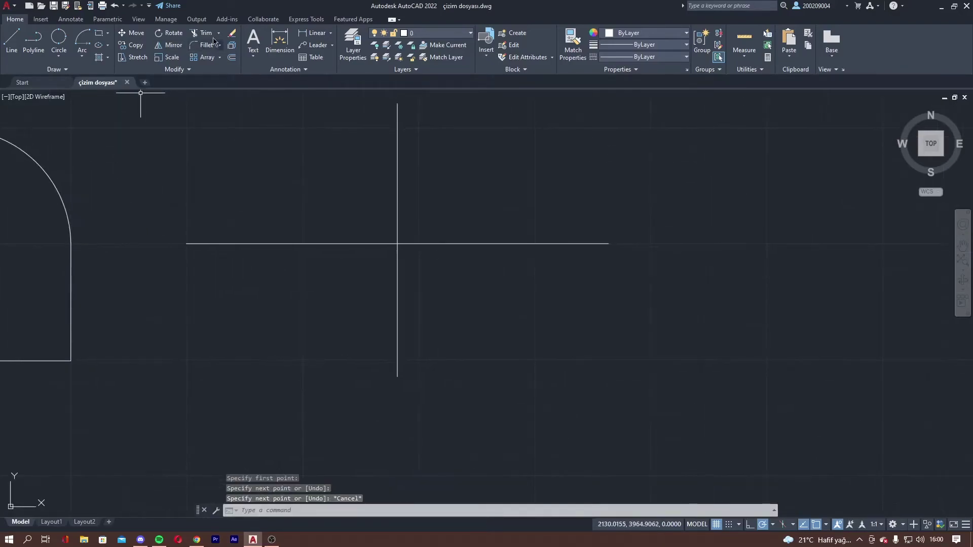
pyautogui.click(204, 33)
pyautogui.moveTo(251, 191); pyautogui.dragTo(241, 217, button='middle')
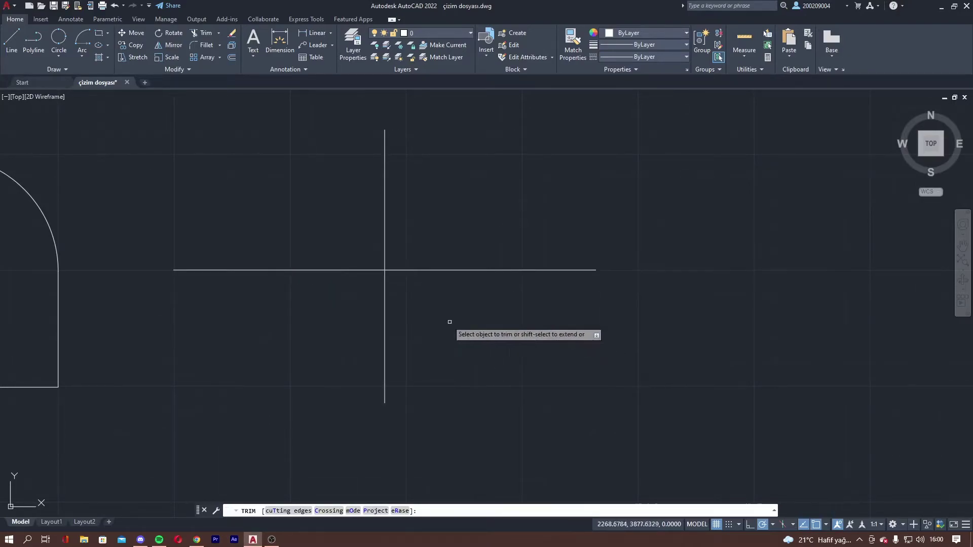
pyautogui.scroll(4, 400, 291)
pyautogui.scroll(-4, 420, 295)
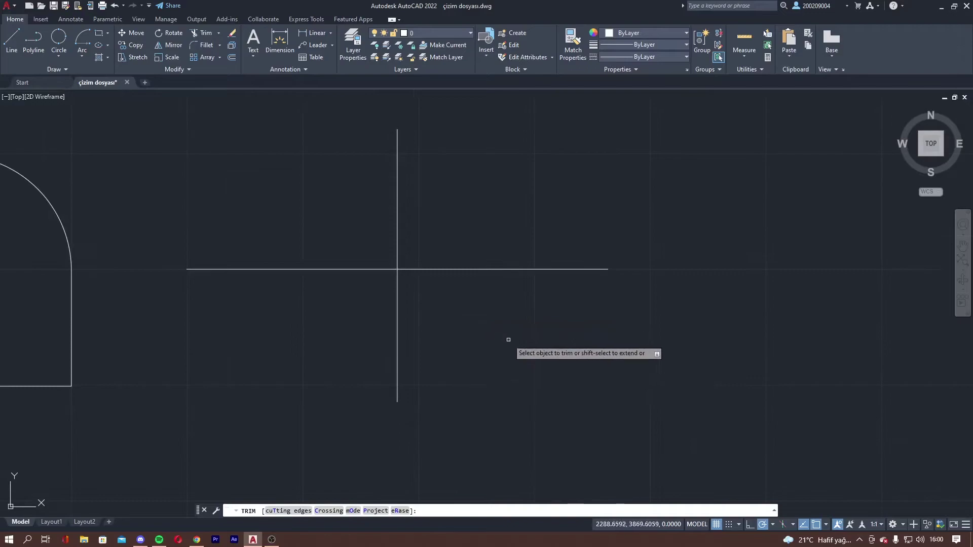
pyautogui.moveTo(256, 370); pyautogui.dragTo(248, 408, button='middle')
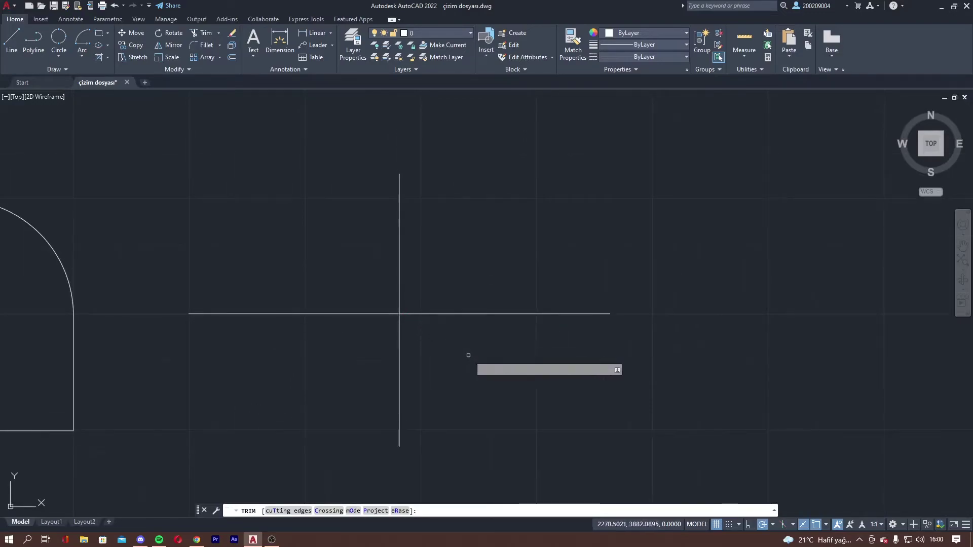
pyautogui.click(317, 209)
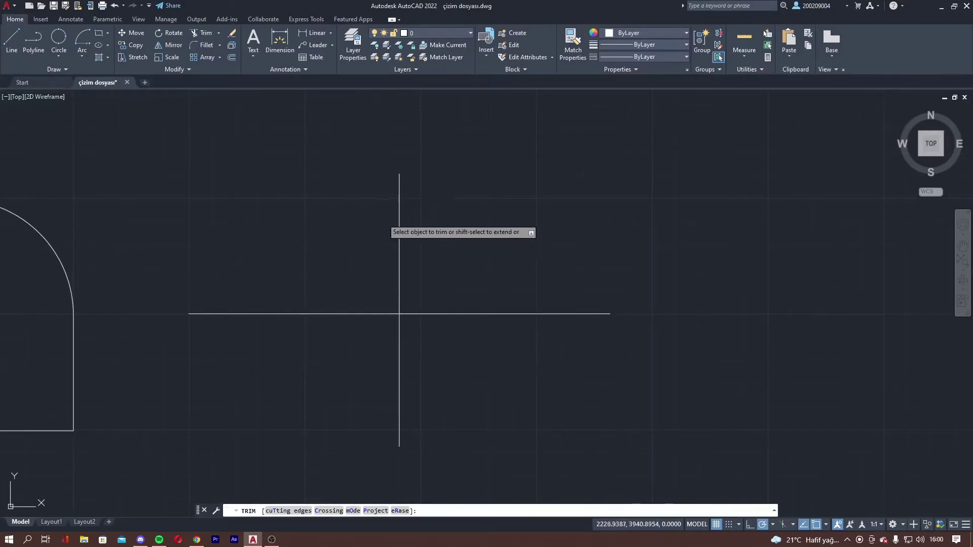
pyautogui.click(588, 206)
pyautogui.press('Return')
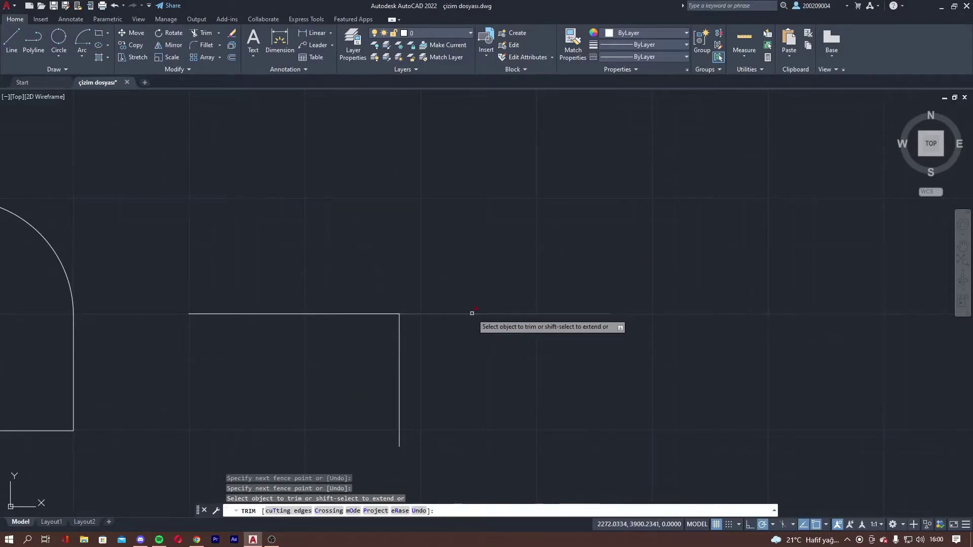
# Delete the horizontal line, then undo the deletion.
pyautogui.scroll(2, 421, 354)
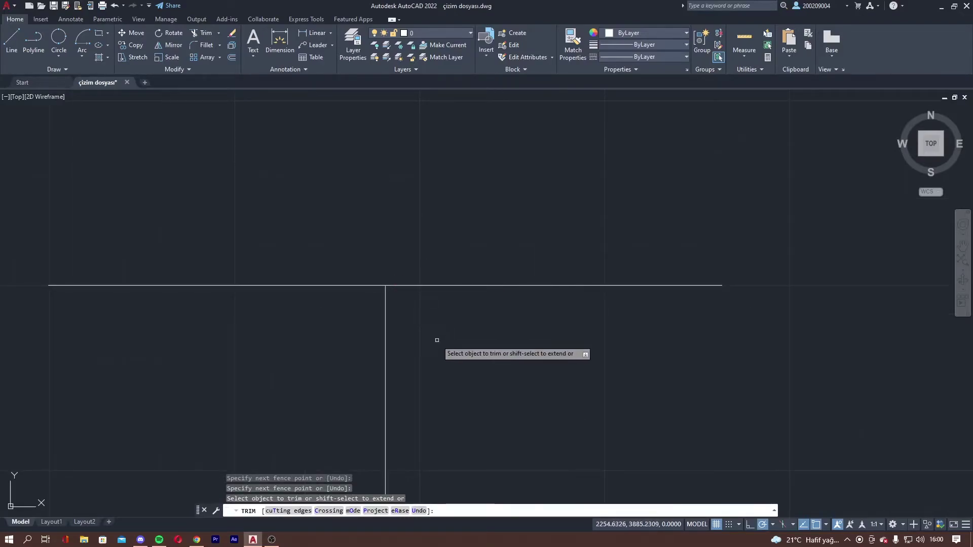
pyautogui.press('Escape')
pyautogui.scroll(-4, 157, 231)
pyautogui.moveTo(169, 213); pyautogui.dragTo(260, 237, button='middle')
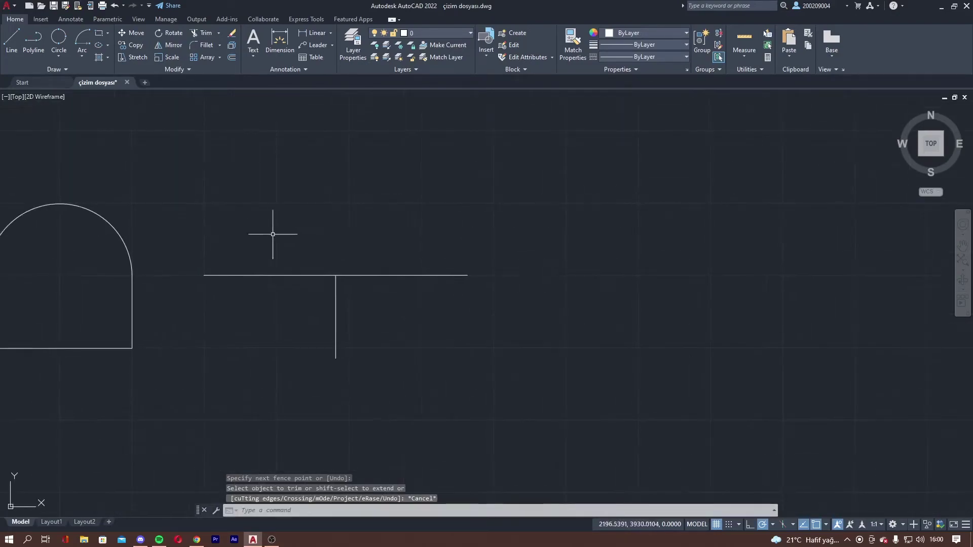
pyautogui.click(334, 291)
pyautogui.click(327, 271)
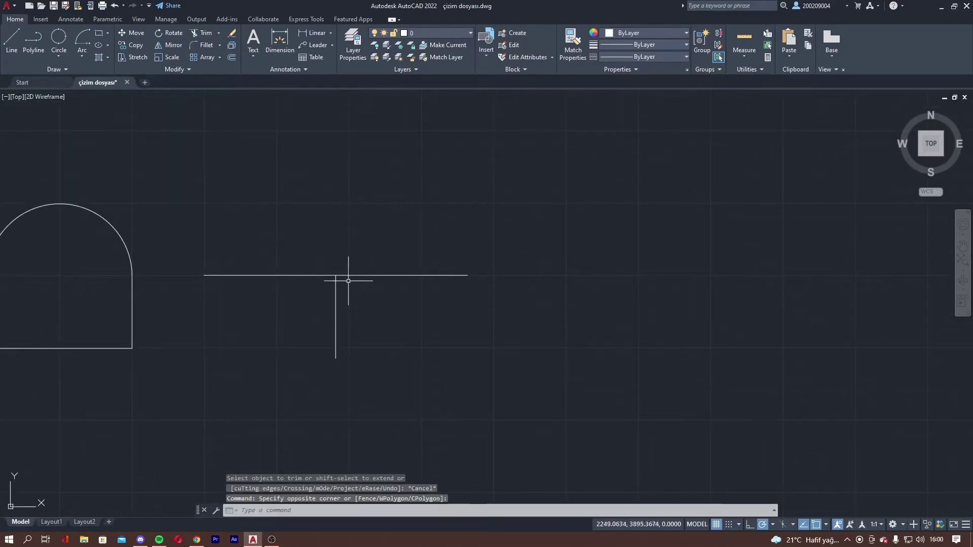
pyautogui.press('Delete')
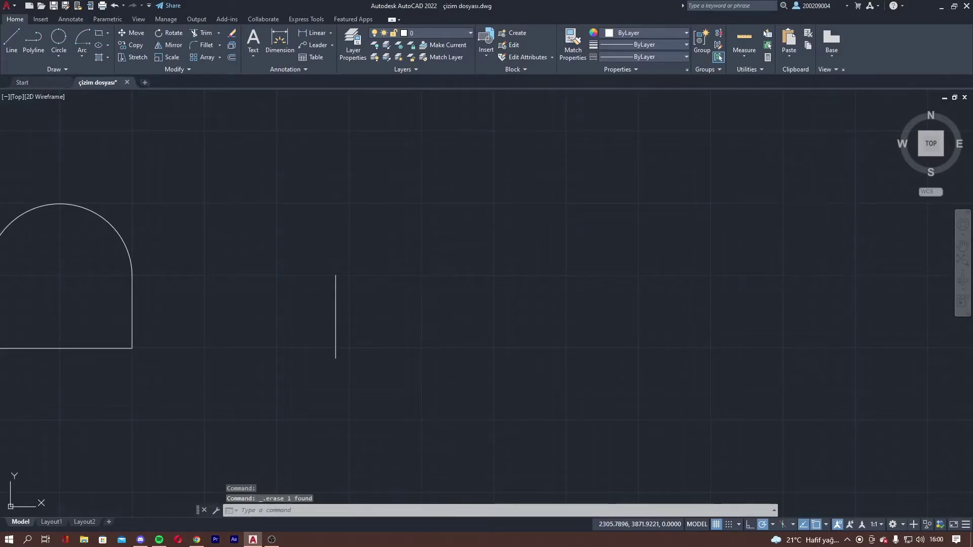
pyautogui.hotkey('ctrl', 'z')
# Trim the horizontal line right of the vertical, leaving a right-angle corner.
pyautogui.moveTo(407, 322); pyautogui.dragTo(441, 311, button='middle')
pyautogui.scroll(2, 442, 311)
pyautogui.click(453, 300)
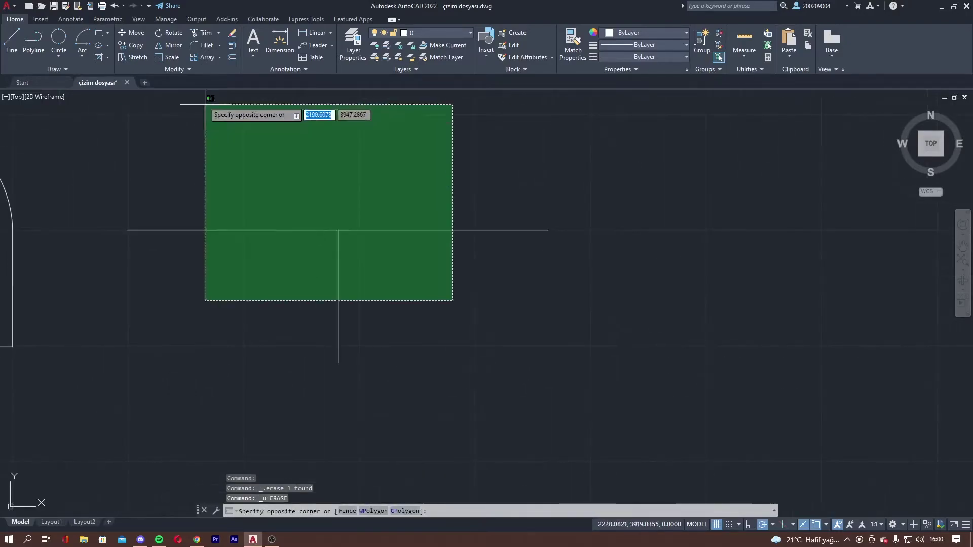
pyautogui.click(263, 137)
pyautogui.press('Escape')
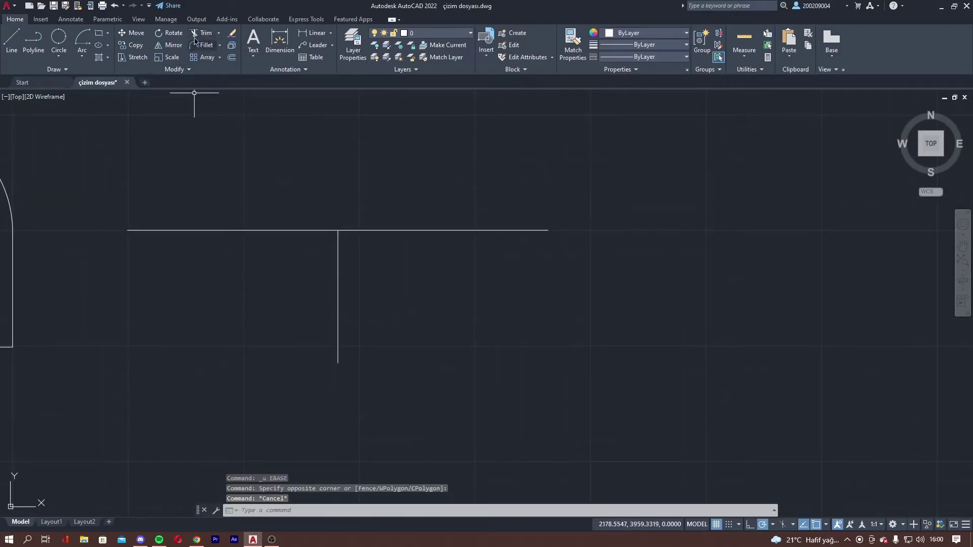
pyautogui.click(195, 41)
pyautogui.moveTo(370, 256); pyautogui.dragTo(398, 206)
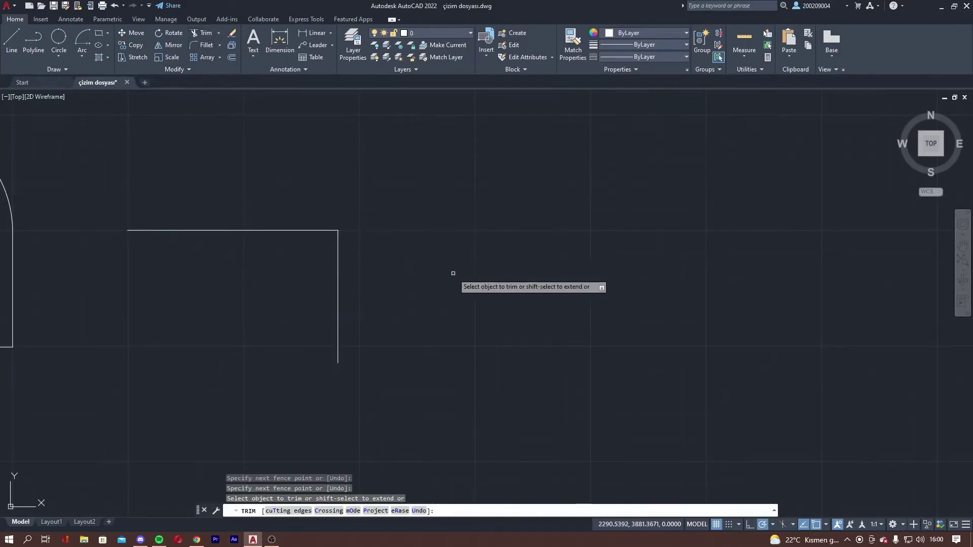
pyautogui.scroll(-6, 453, 273)
pyautogui.moveTo(270, 254); pyautogui.dragTo(329, 272, button='middle')
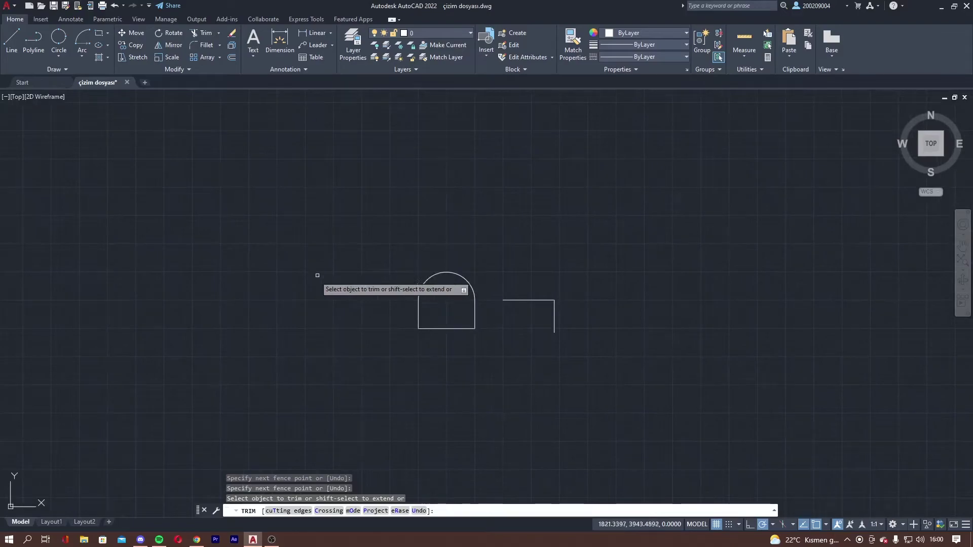
pyautogui.moveTo(476, 268); pyautogui.dragTo(432, 251, button='middle')
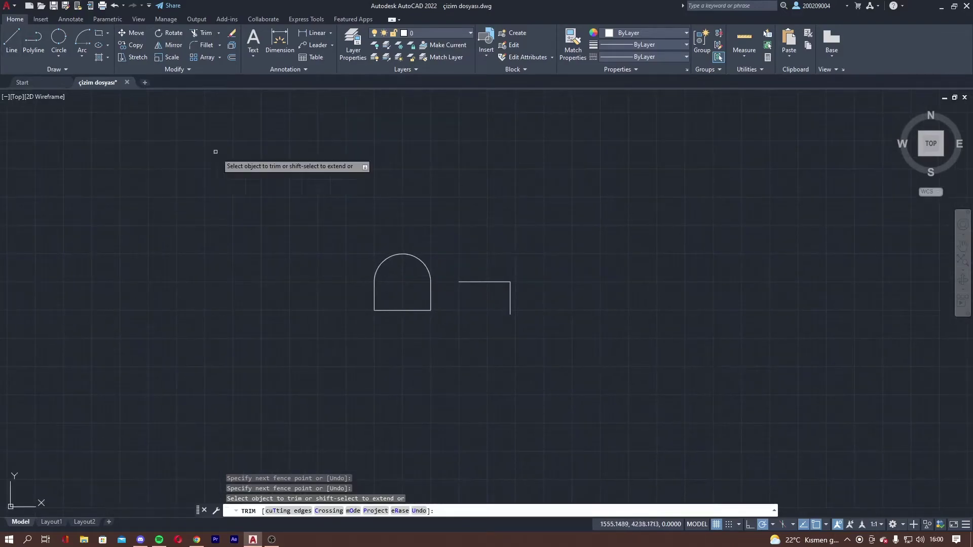
pyautogui.click(82, 55)
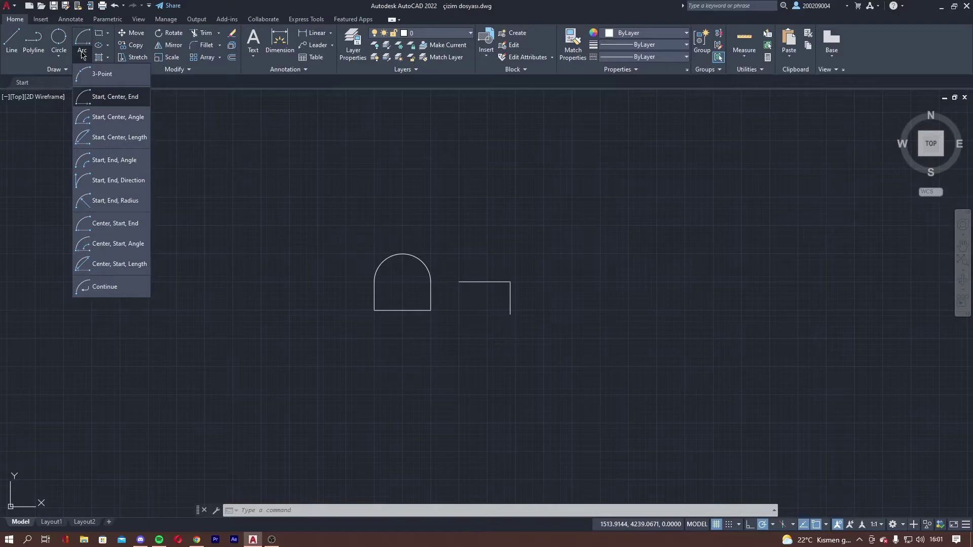
pyautogui.click(84, 56)
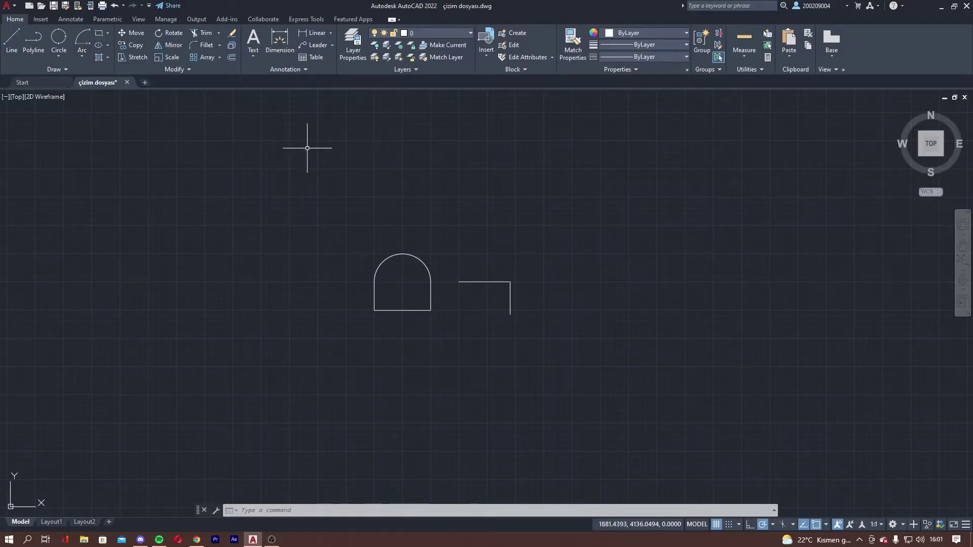
pyautogui.click(80, 57)
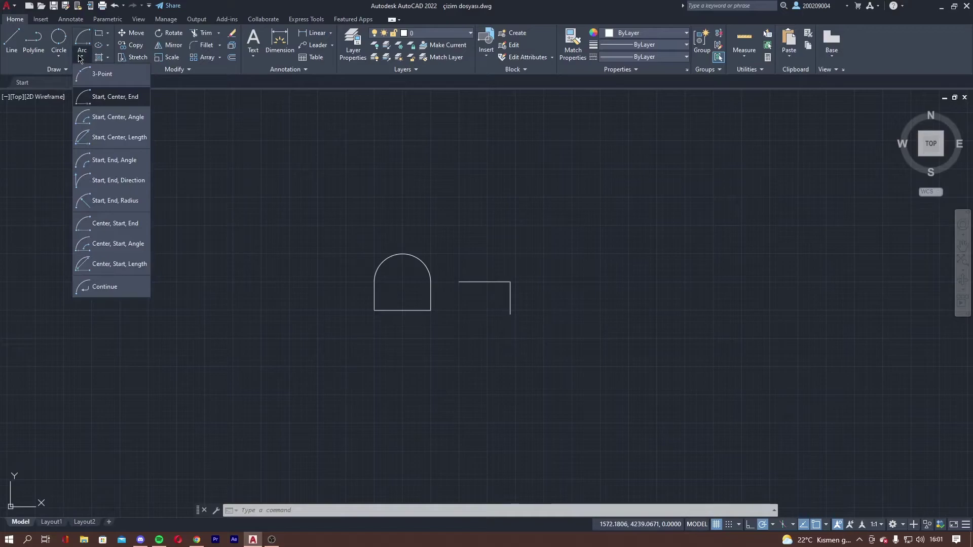
pyautogui.click(80, 57)
pyautogui.click(80, 58)
# Draw a 100 × 100 square with Rectangle, above and left of the arch.
pyautogui.click(107, 33)
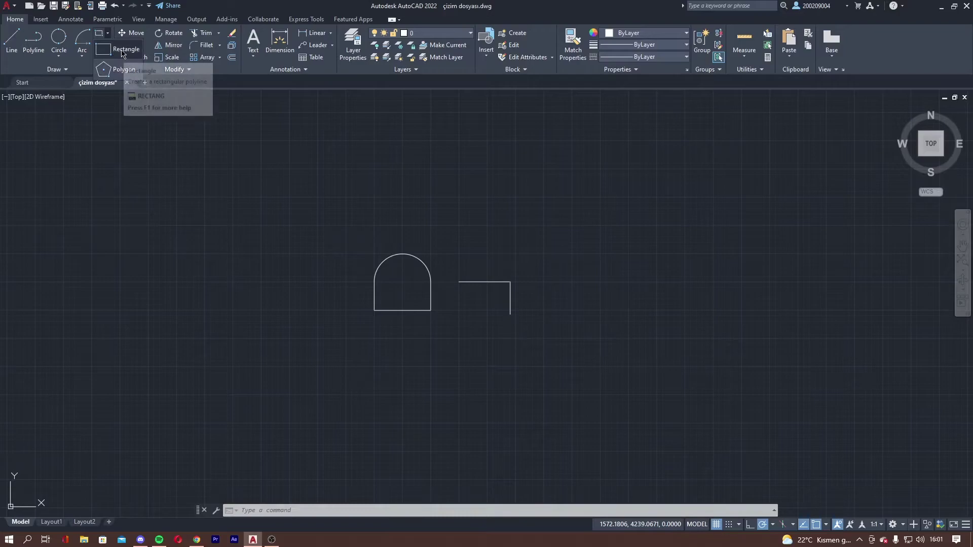
pyautogui.click(122, 53)
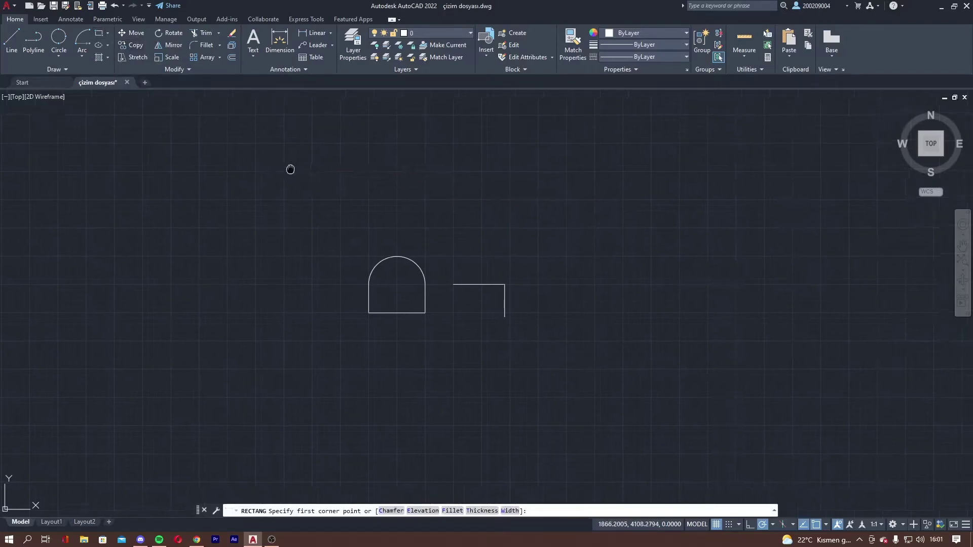
pyautogui.moveTo(325, 126)
pyautogui.mouseDown(button='middle')
pyautogui.moveTo(268, 181)
pyautogui.moveTo(220, 199)
pyautogui.mouseUp(button='middle')
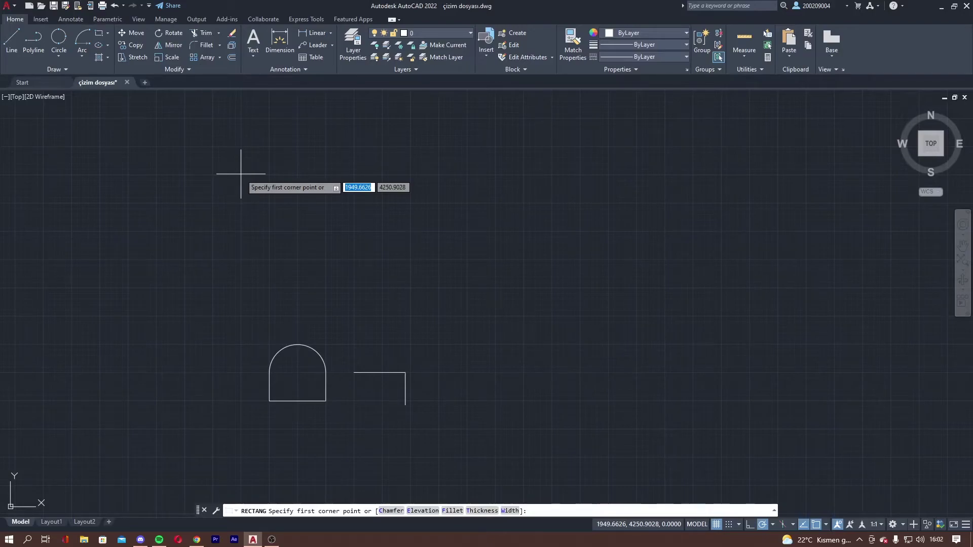
pyautogui.click(241, 174)
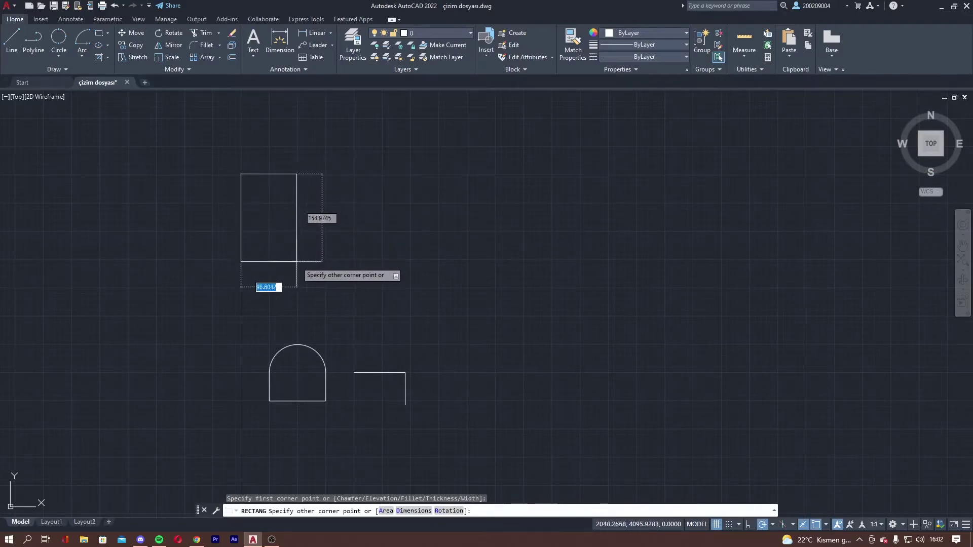
pyautogui.scroll(2, 329, 262)
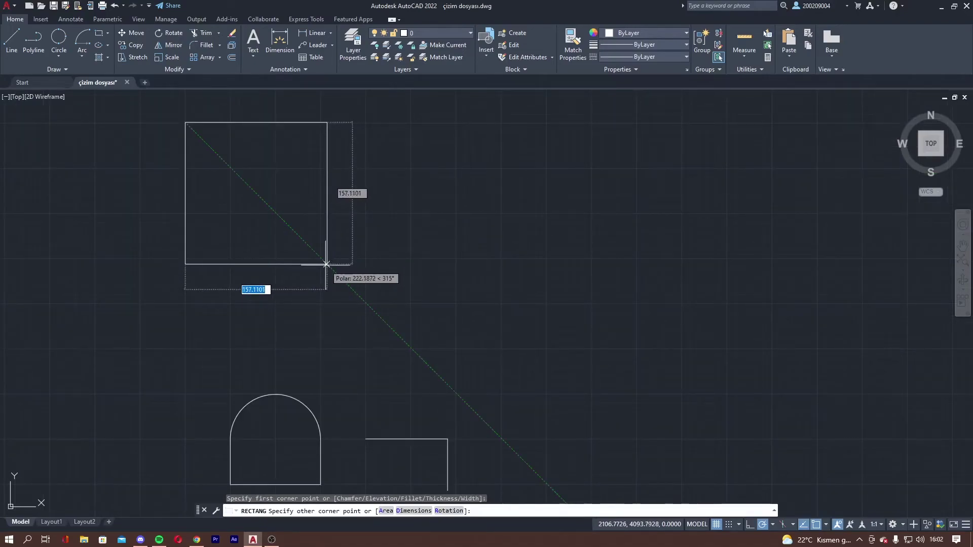
pyautogui.write('100')
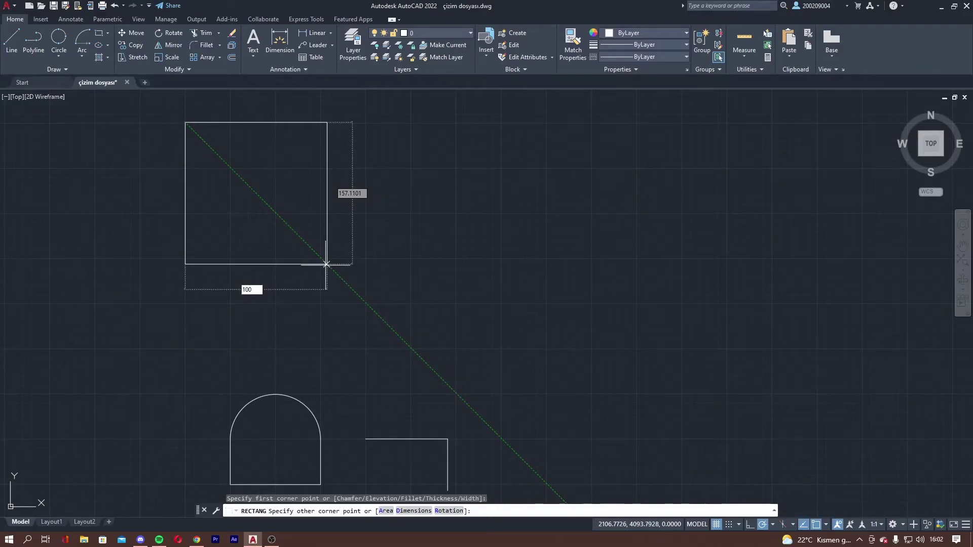
pyautogui.press('Tab')
pyautogui.write('1')
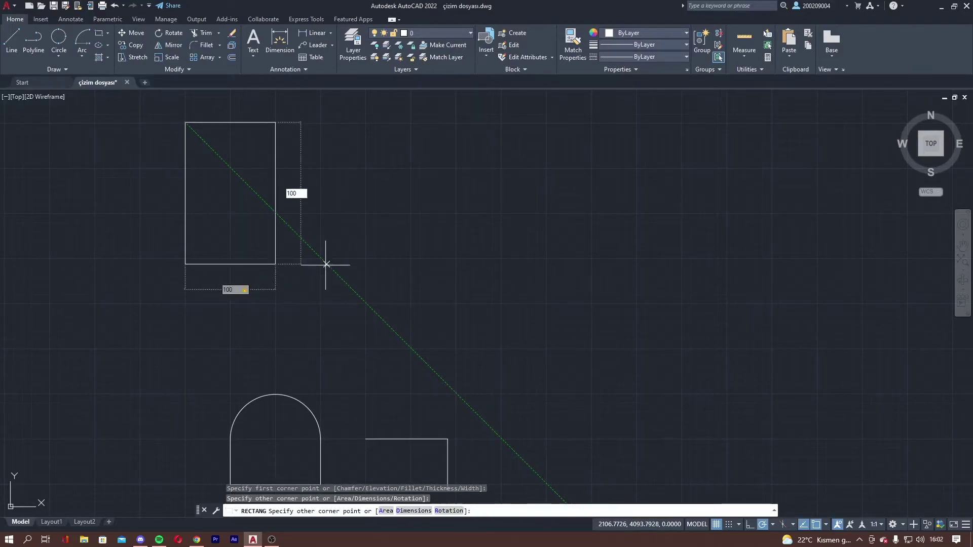
pyautogui.press('Return')
pyautogui.scroll(5, 95, 221)
pyautogui.moveTo(139, 230); pyautogui.dragTo(200, 316, button='middle')
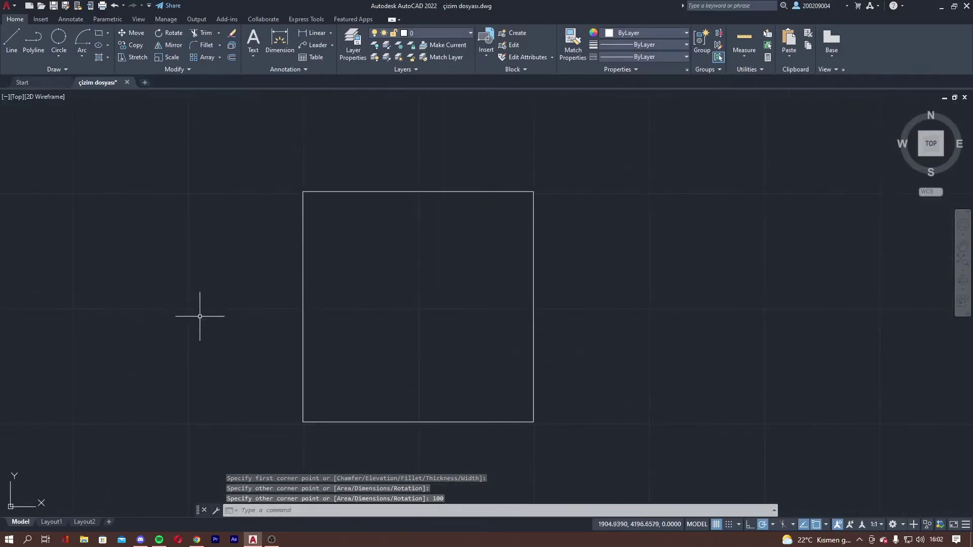
pyautogui.scroll(-4, 261, 341)
pyautogui.moveTo(261, 341); pyautogui.dragTo(224, 298, button='middle')
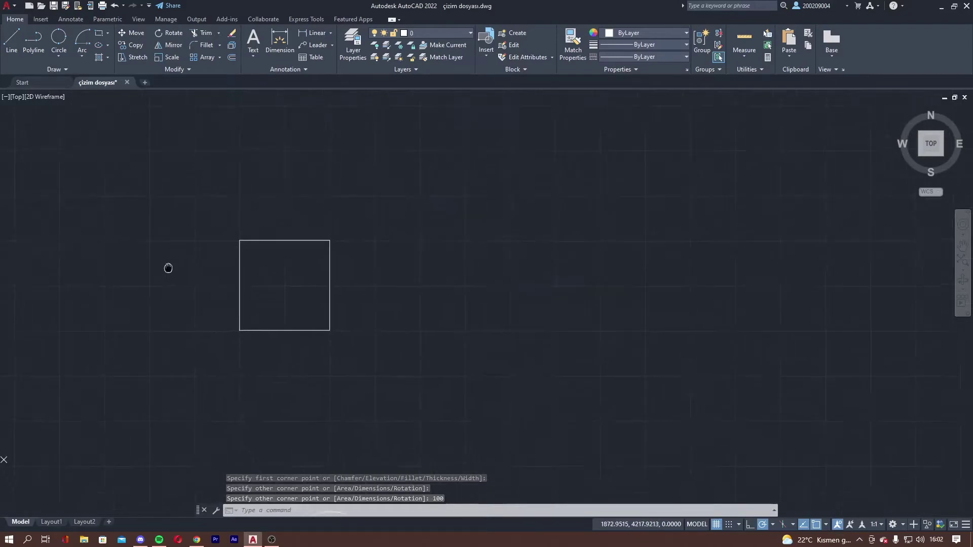
pyautogui.click(96, 34)
# Draw a 200 × 100 rectangle to the right of the square.
pyautogui.click(404, 223)
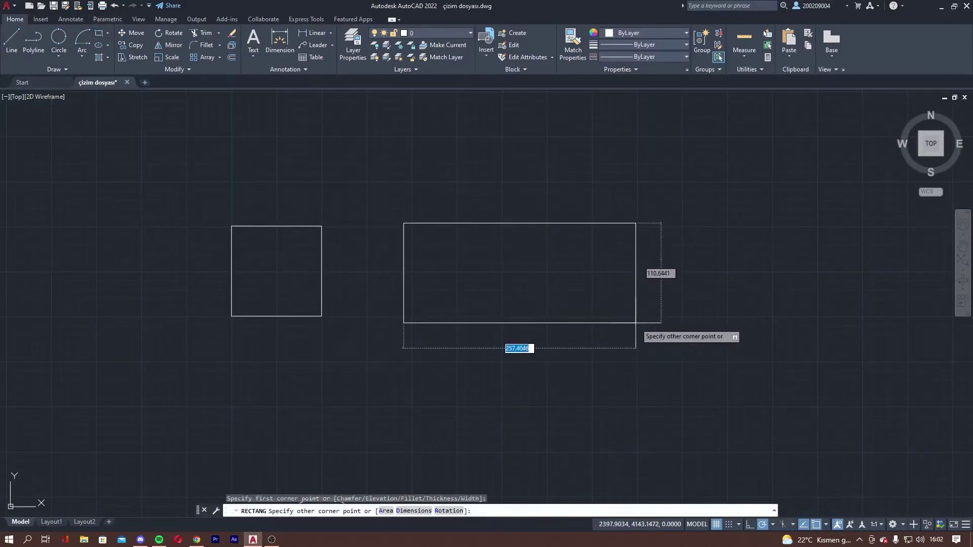
pyautogui.press('Tab')
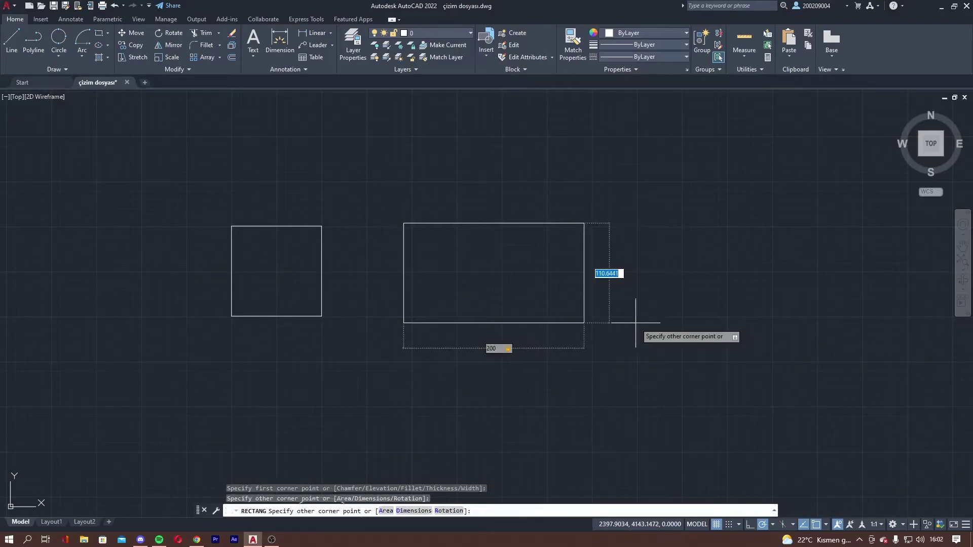
pyautogui.write('0')
pyautogui.press('Return')
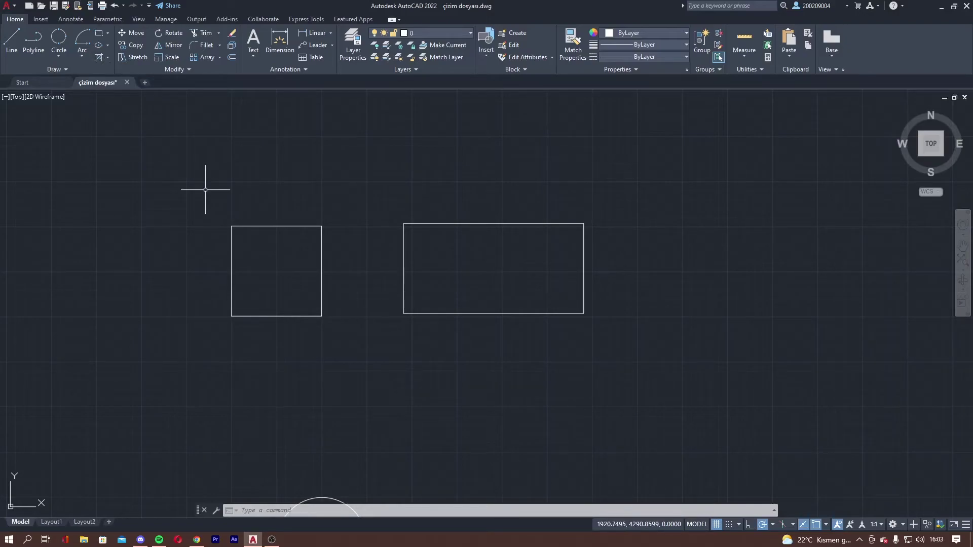
pyautogui.moveTo(318, 159); pyautogui.dragTo(222, 179, button='middle')
pyautogui.click(56, 69)
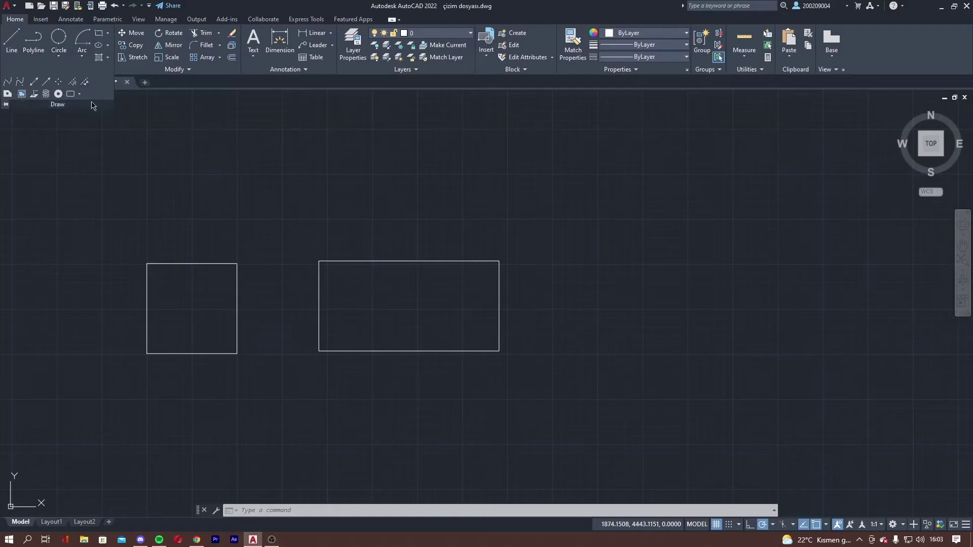
pyautogui.moveTo(239, 195); pyautogui.dragTo(207, 188, button='middle')
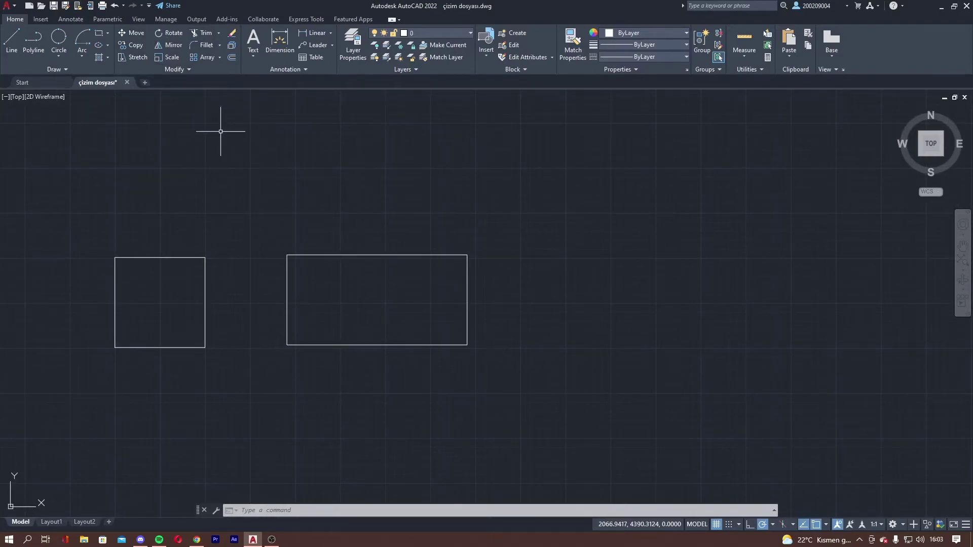
pyautogui.moveTo(220, 131); pyautogui.dragTo(201, 129, button='middle')
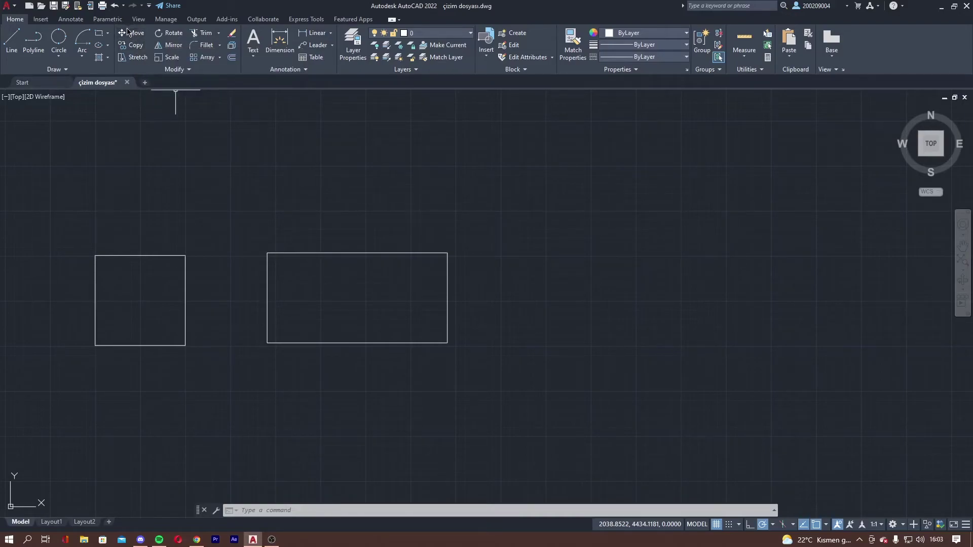
# Move the 200 × 100 rectangle by its top-left corner onto the square's top-right corner.
pyautogui.click(126, 33)
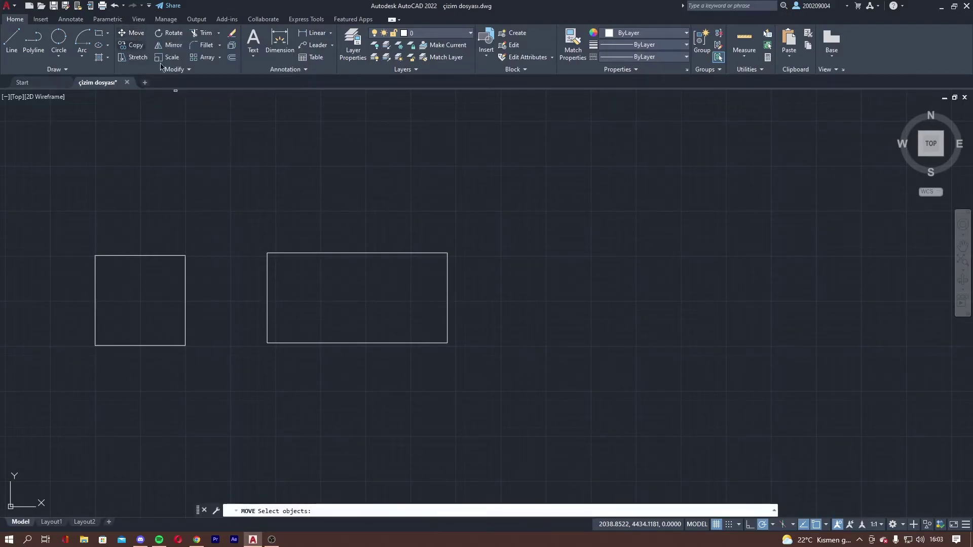
pyautogui.moveTo(193, 226)
pyautogui.mouseDown(button='middle')
pyautogui.moveTo(263, 147)
pyautogui.moveTo(247, 144)
pyautogui.mouseUp(button='middle')
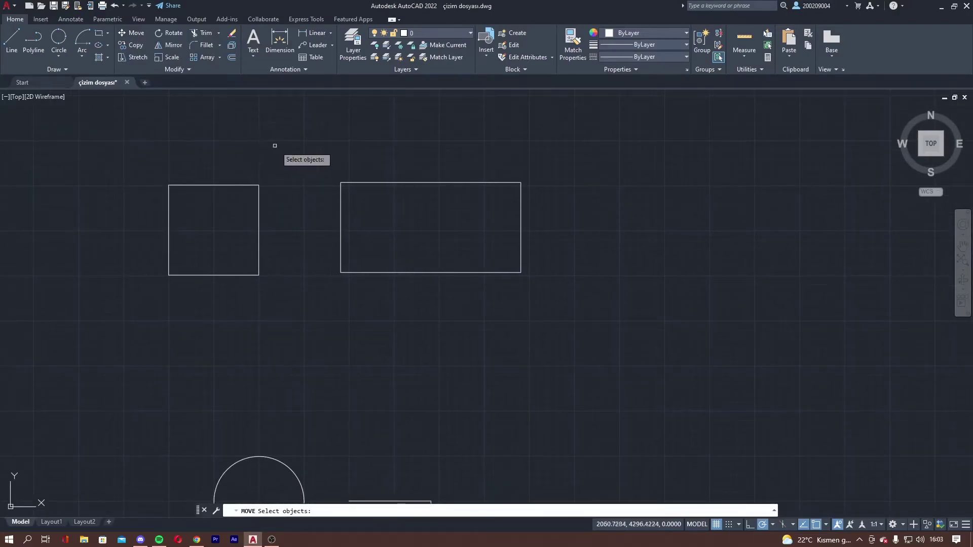
pyautogui.click(309, 147)
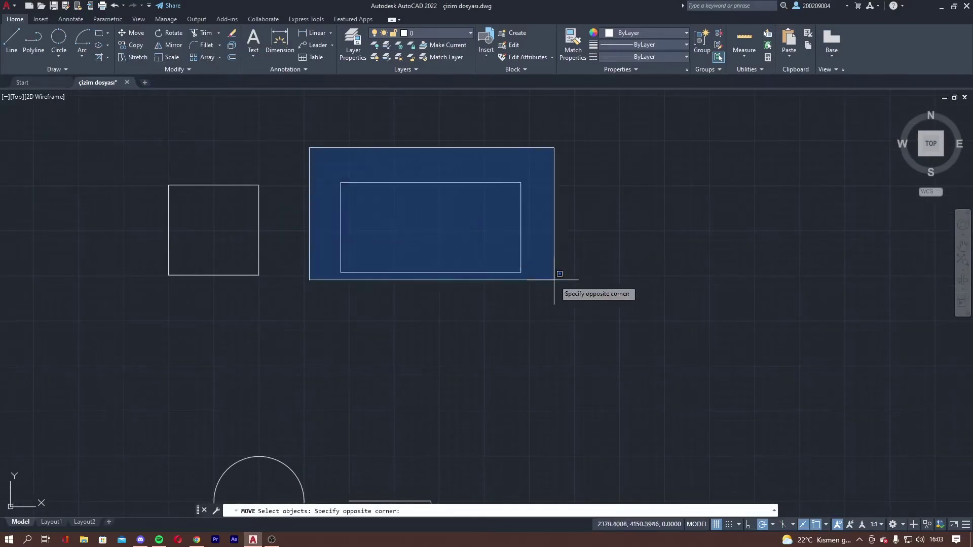
pyautogui.click(582, 296)
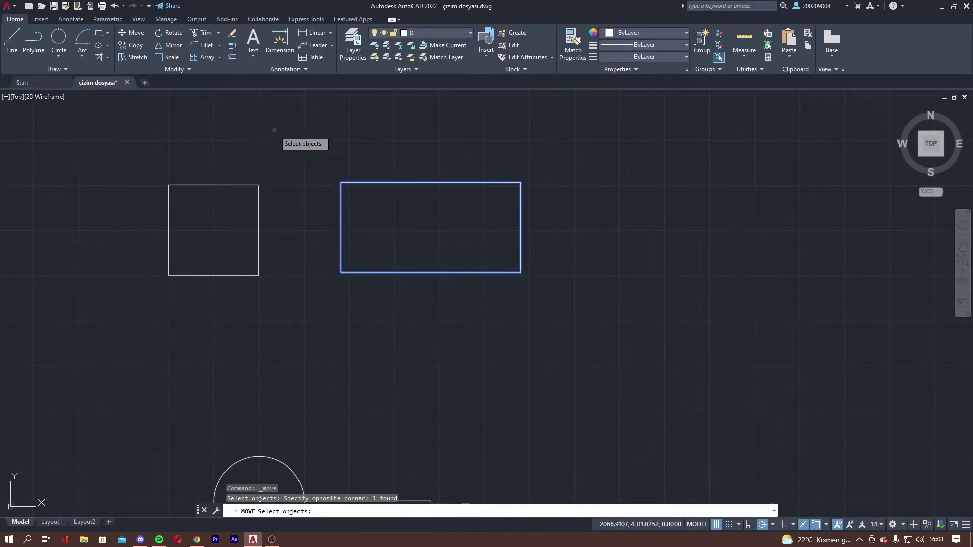
pyautogui.press('Return')
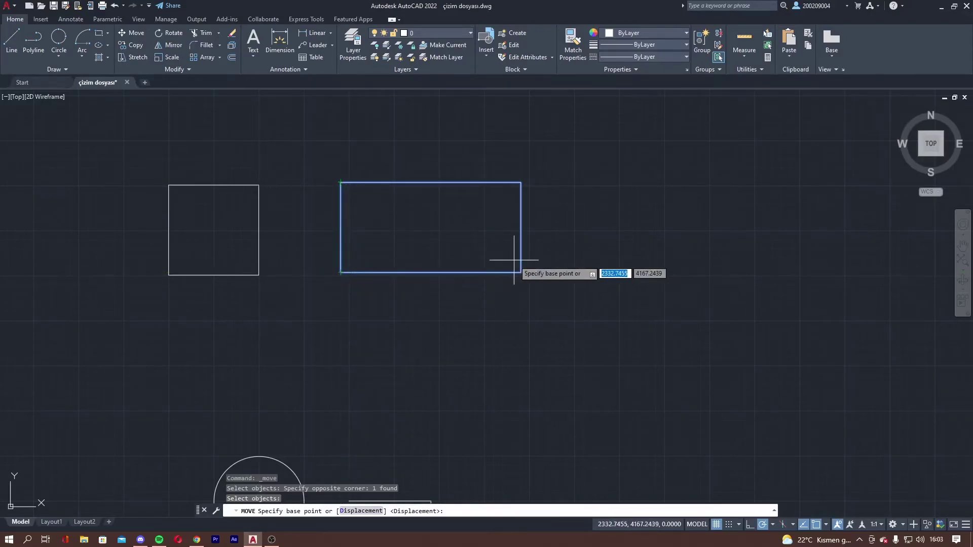
pyautogui.click(341, 182)
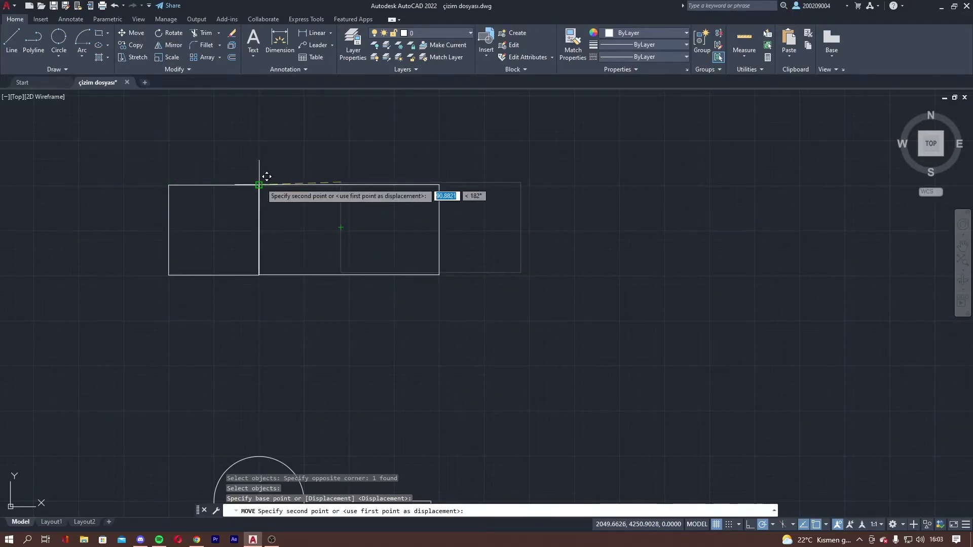
pyautogui.click(259, 186)
# Begin moving both shapes from the bottom-right corner, then cancel, leaving them in place.
pyautogui.scroll(2, 306, 160)
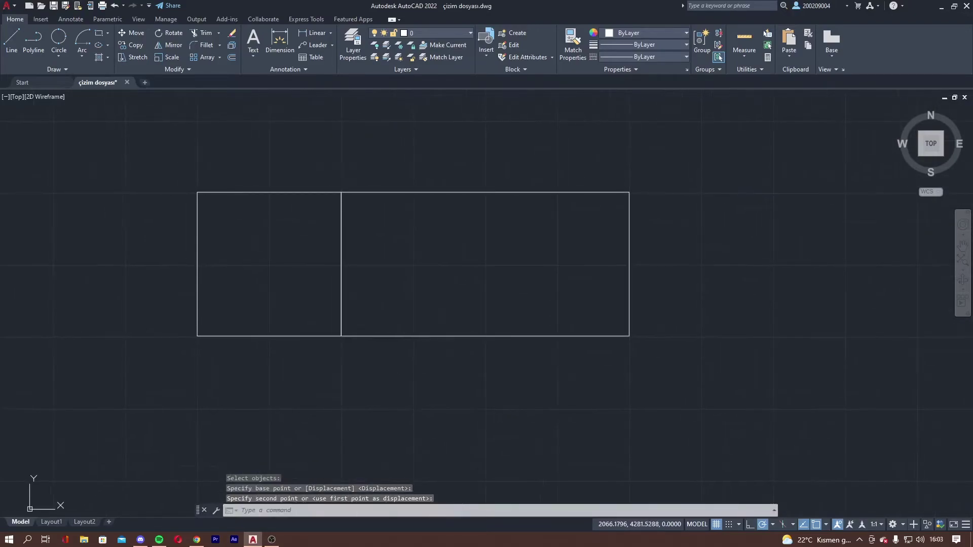
pyautogui.click(132, 33)
pyautogui.click(161, 147)
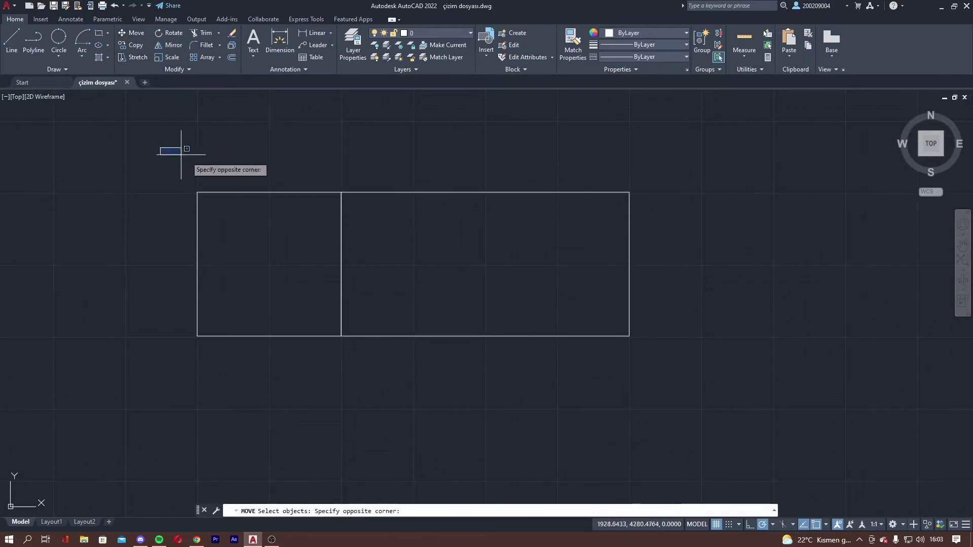
pyautogui.click(726, 369)
pyautogui.press('Return')
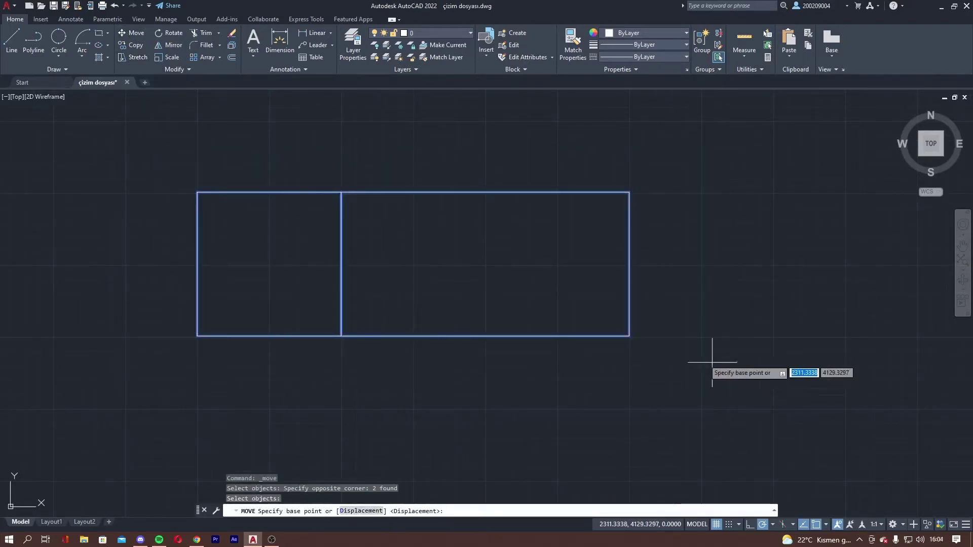
pyautogui.click(630, 335)
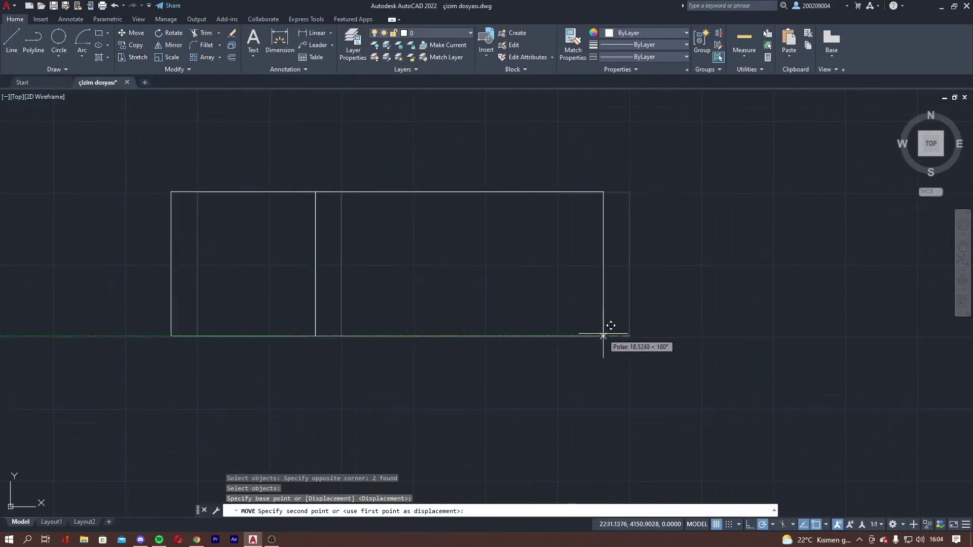
pyautogui.press('Escape')
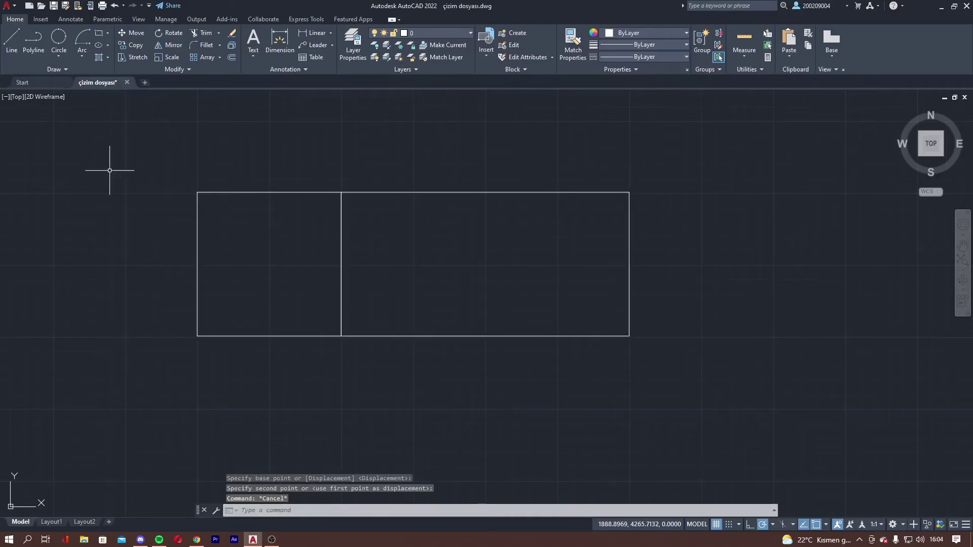
pyautogui.scroll(-2, 182, 217)
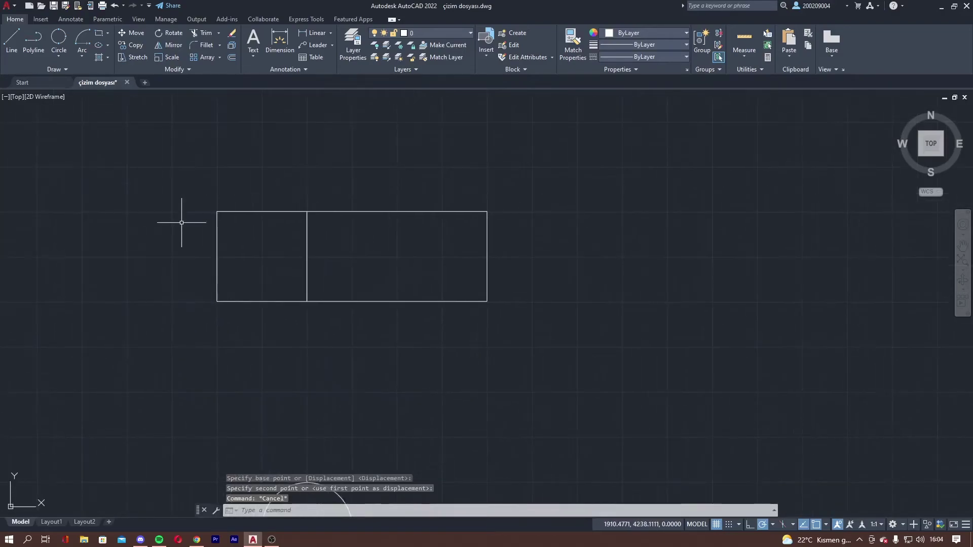
# Copy the square-and-rectangle strip three times: below, to the right, and lower-right.
pyautogui.click(129, 50)
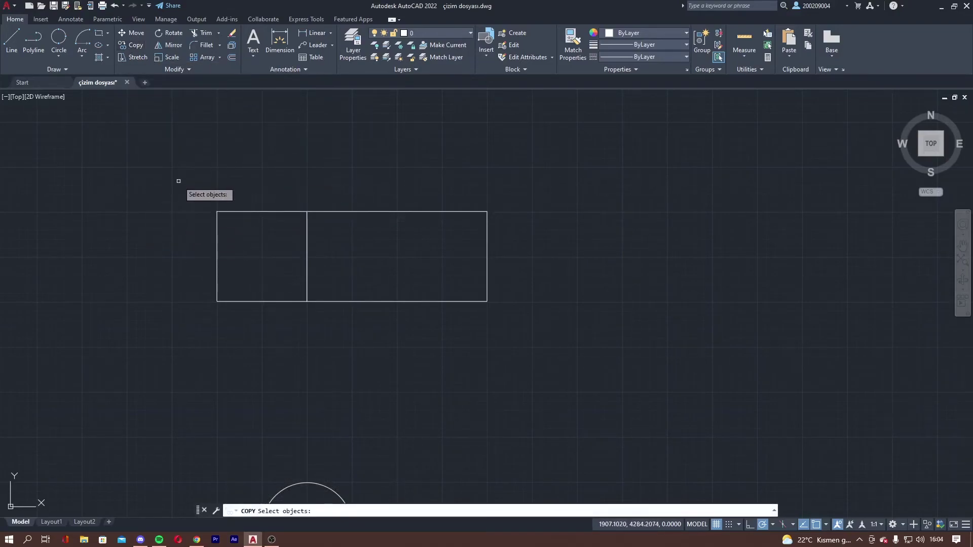
pyautogui.click(178, 181)
pyautogui.click(579, 378)
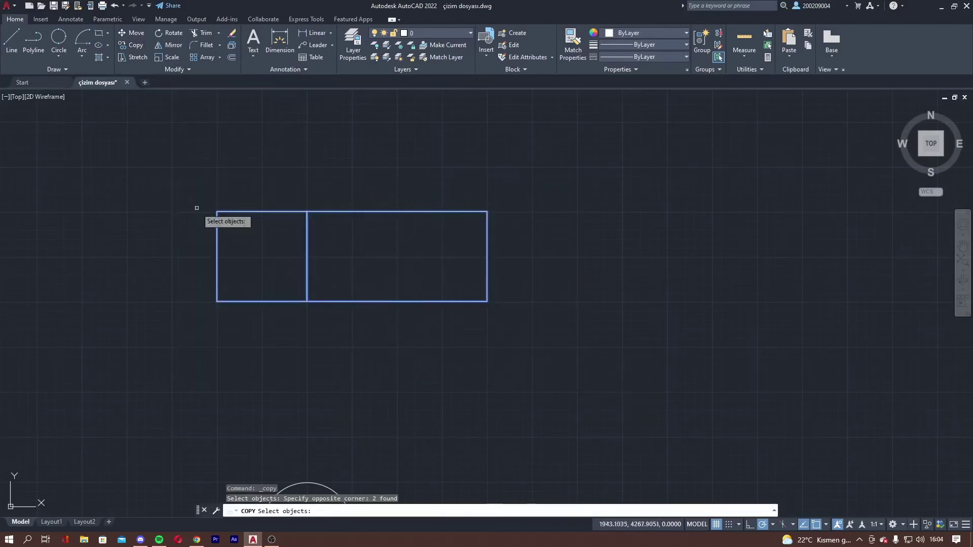
pyautogui.press('Return')
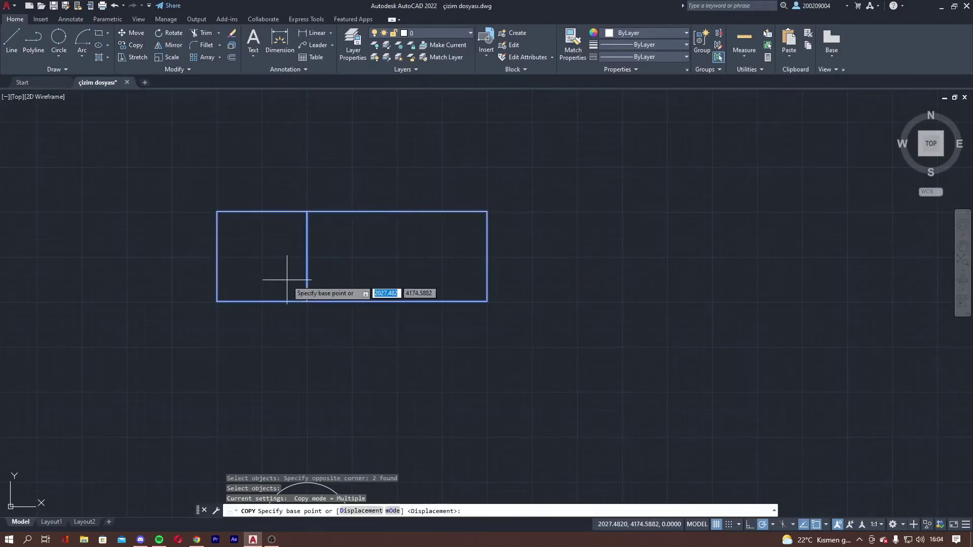
pyautogui.click(217, 212)
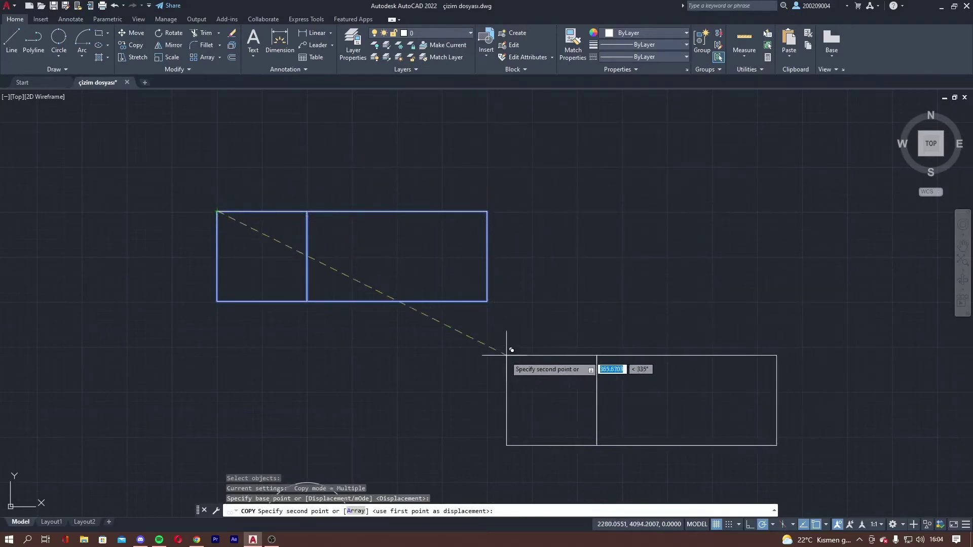
pyautogui.click(217, 335)
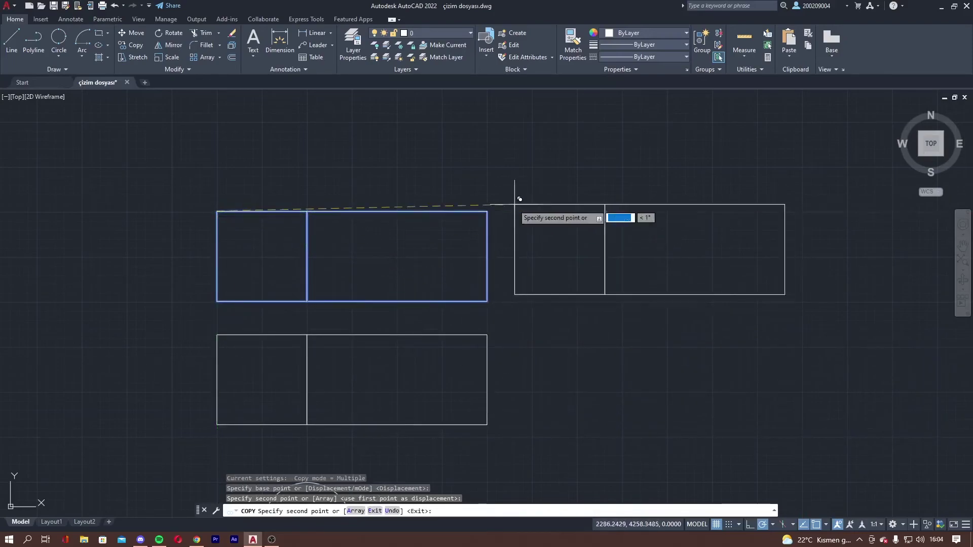
pyautogui.click(517, 212)
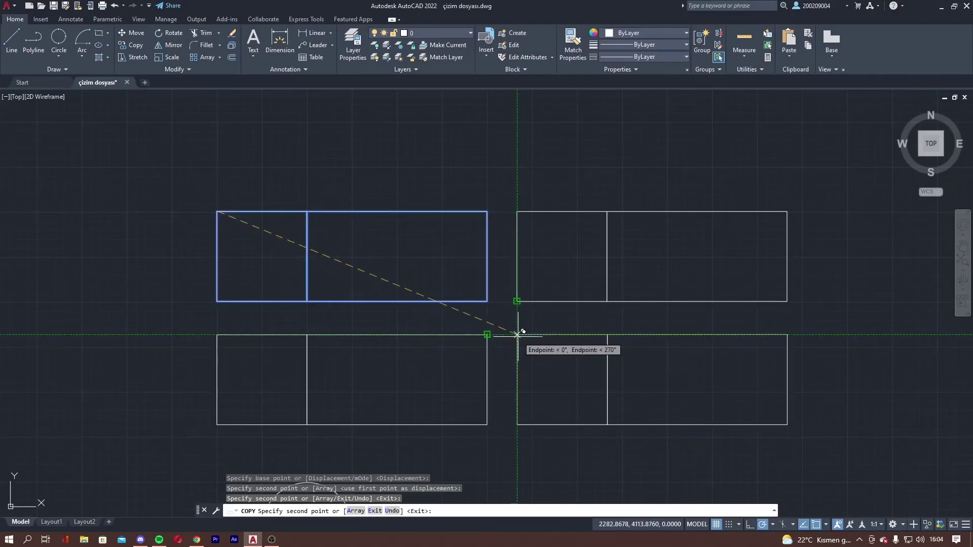
pyautogui.click(217, 335)
pyautogui.press('Escape')
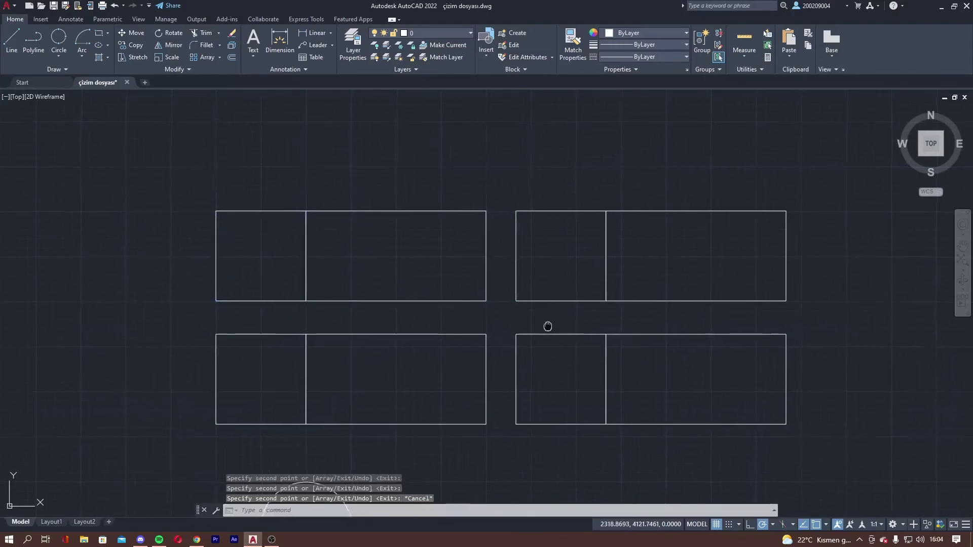
pyautogui.moveTo(728, 301); pyautogui.dragTo(712, 228, button='middle')
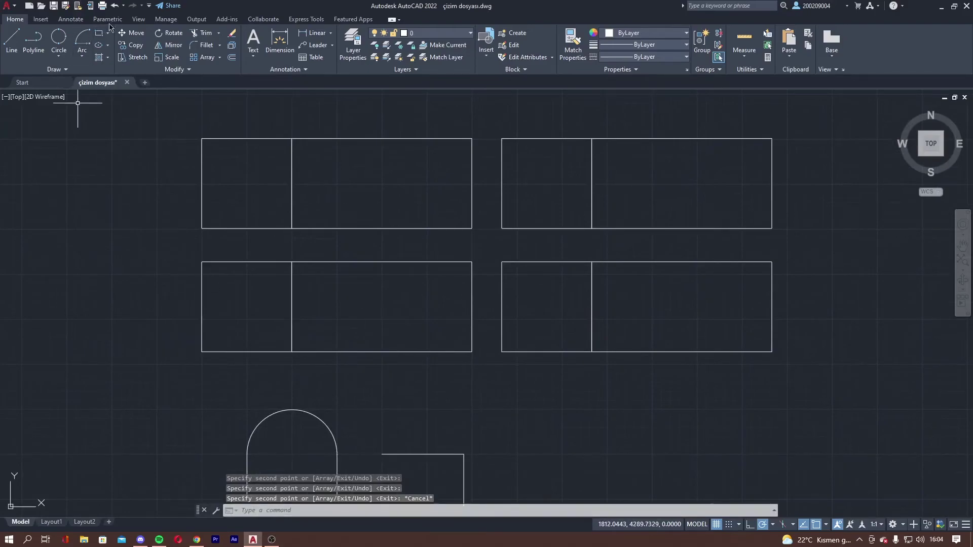
# Copy the top-left strip once, in Single mode, to the left of the original.
pyautogui.click(134, 47)
pyautogui.click(172, 109)
pyautogui.click(482, 235)
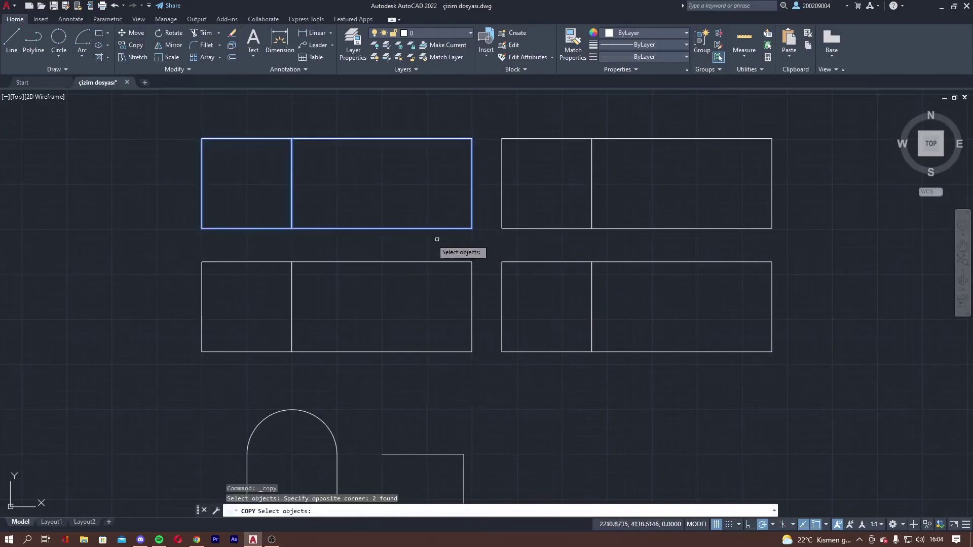
pyautogui.press('Return')
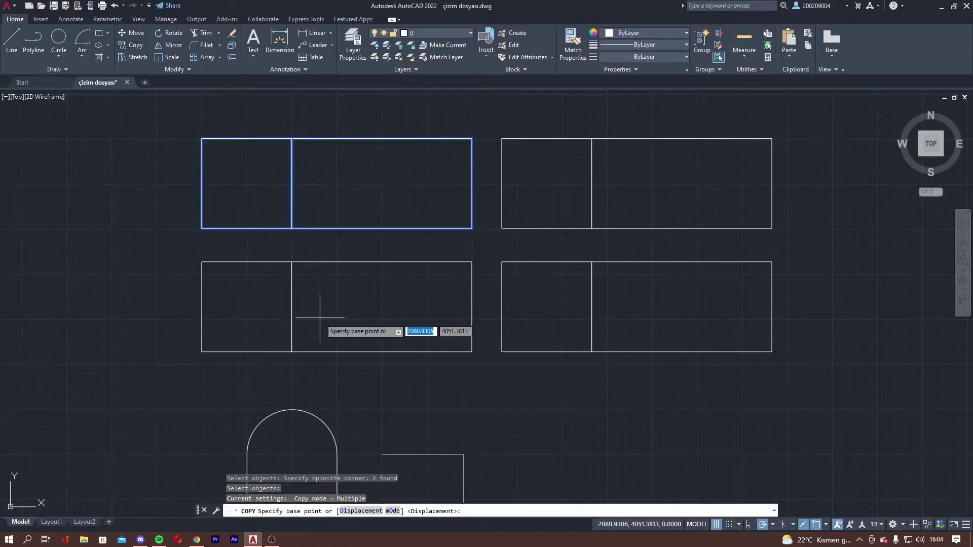
pyautogui.click(393, 511)
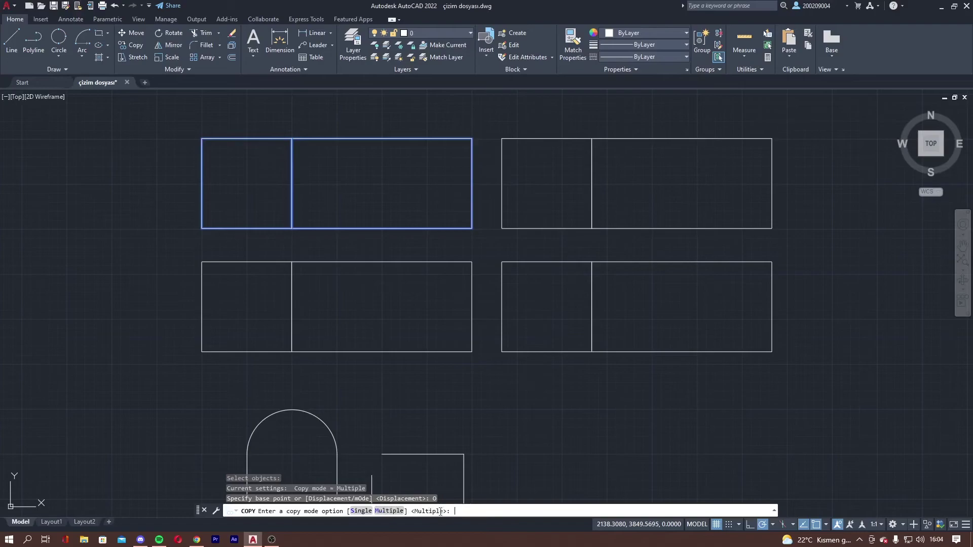
pyautogui.click(369, 512)
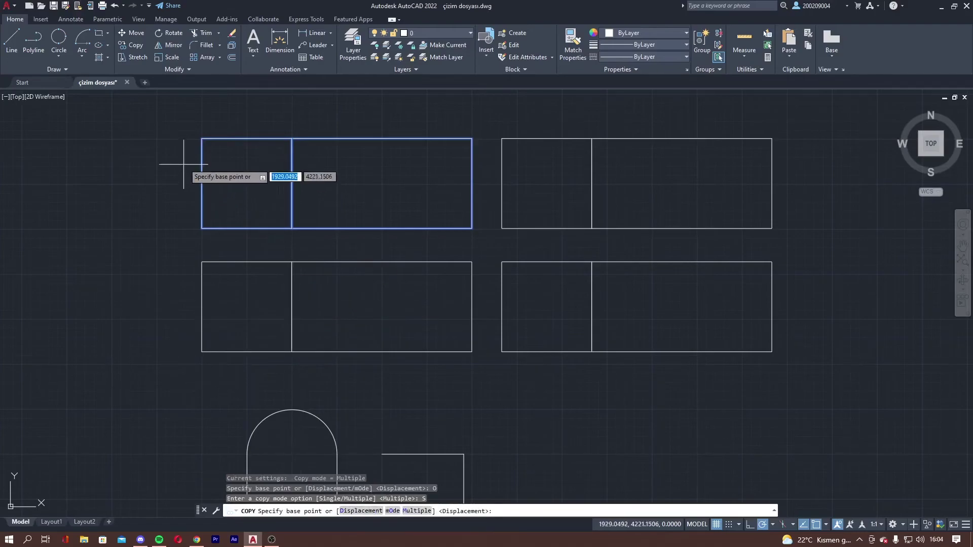
pyautogui.click(202, 138)
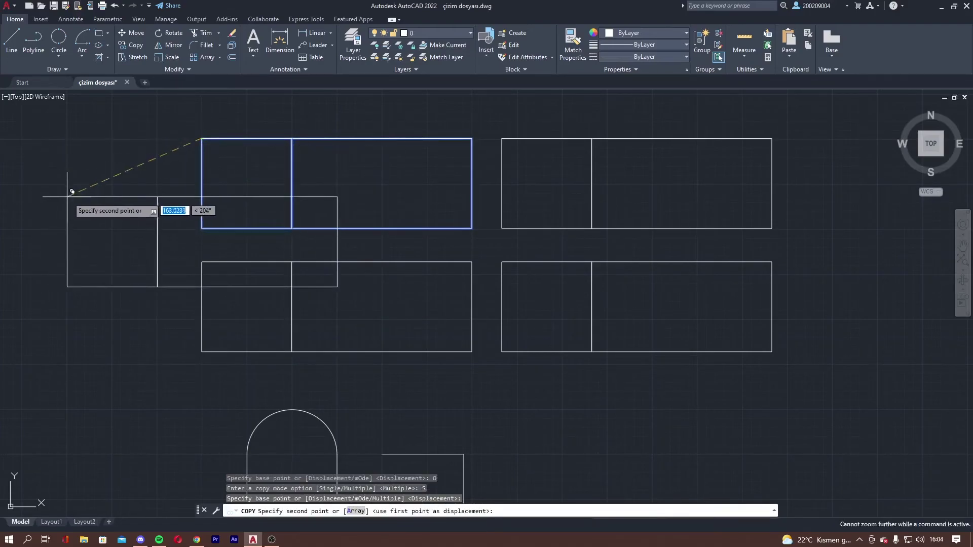
pyautogui.moveTo(75, 187); pyautogui.dragTo(185, 219, button='middle')
pyautogui.moveTo(5, 150); pyautogui.dragTo(196, 183, button='middle')
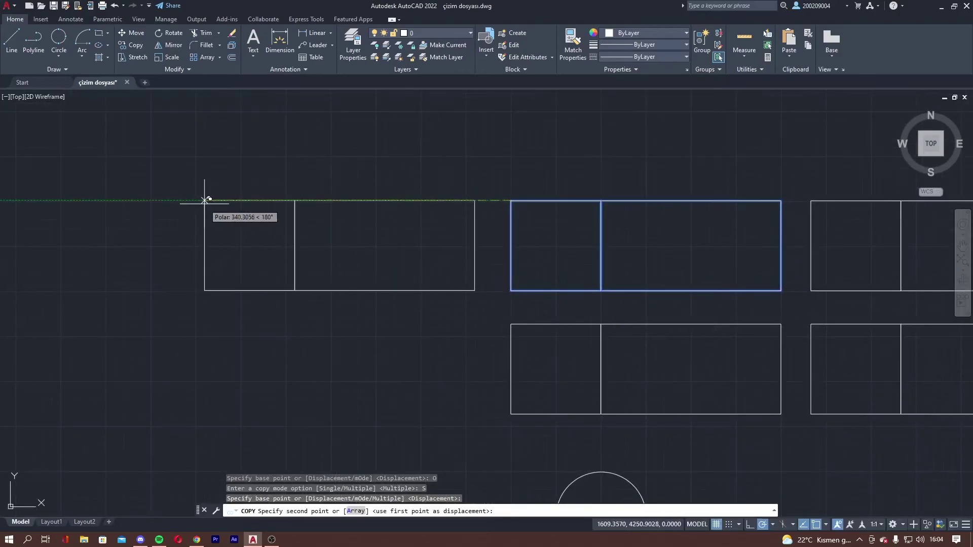
pyautogui.click(204, 202)
pyautogui.moveTo(436, 372)
pyautogui.mouseDown(button='middle')
pyautogui.moveTo(328, 319)
pyautogui.moveTo(251, 323)
pyautogui.mouseUp(button='middle')
pyautogui.scroll(-2, 238, 322)
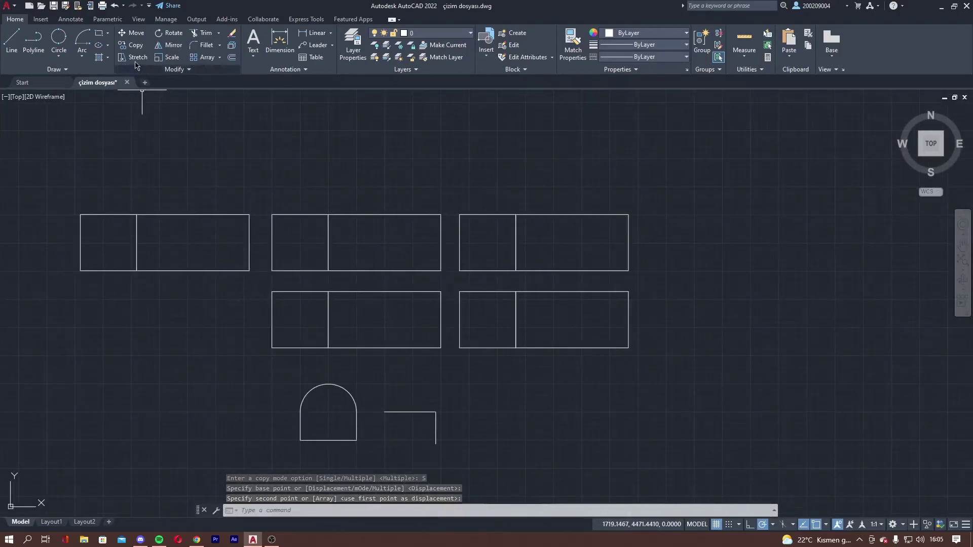
pyautogui.click(160, 34)
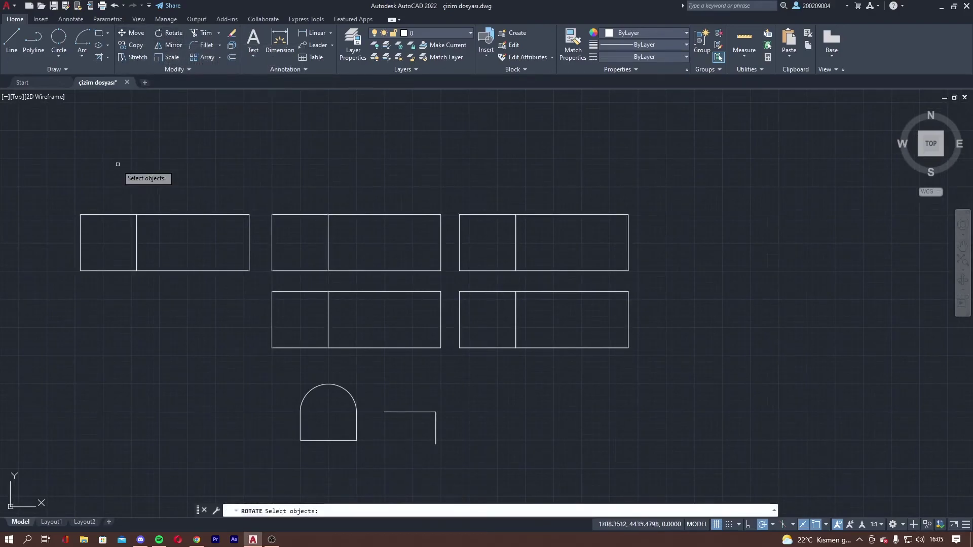
pyautogui.moveTo(162, 159); pyautogui.dragTo(326, 168, button='middle')
pyautogui.click(219, 204)
pyautogui.click(441, 287)
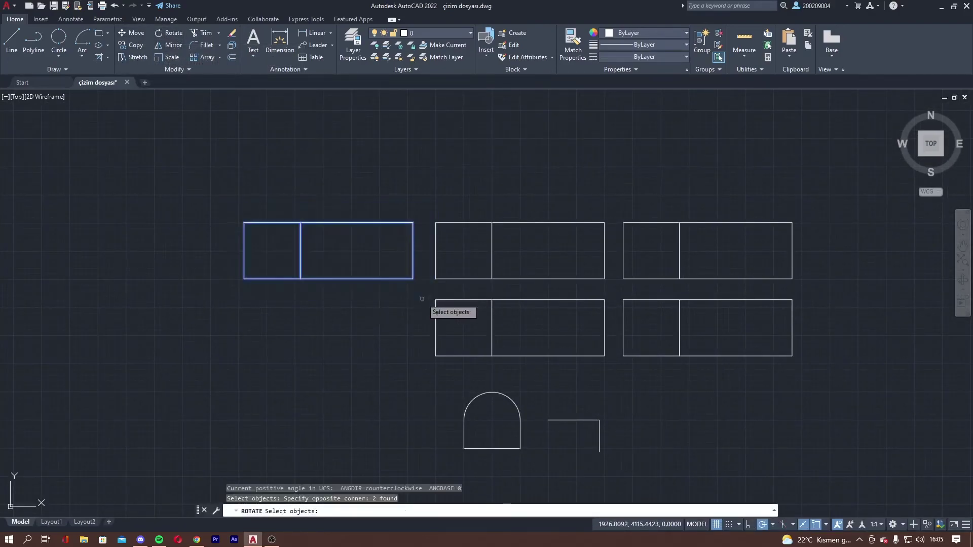
pyautogui.press('Return')
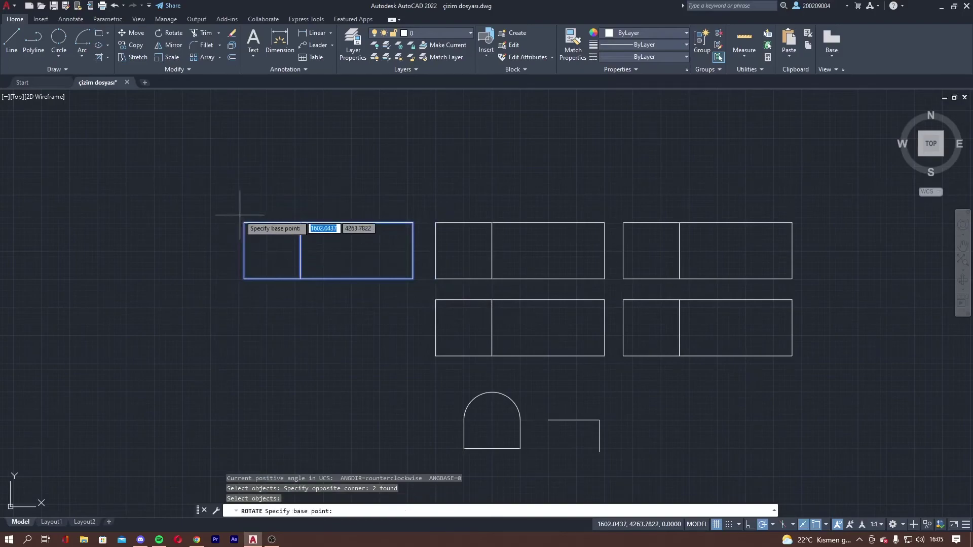
pyautogui.scroll(2, 244, 222)
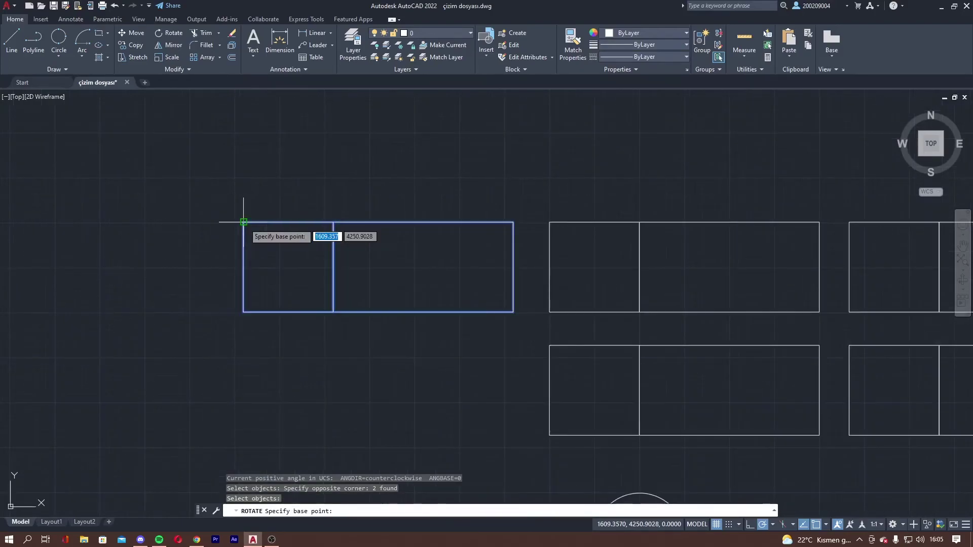
pyautogui.click(244, 222)
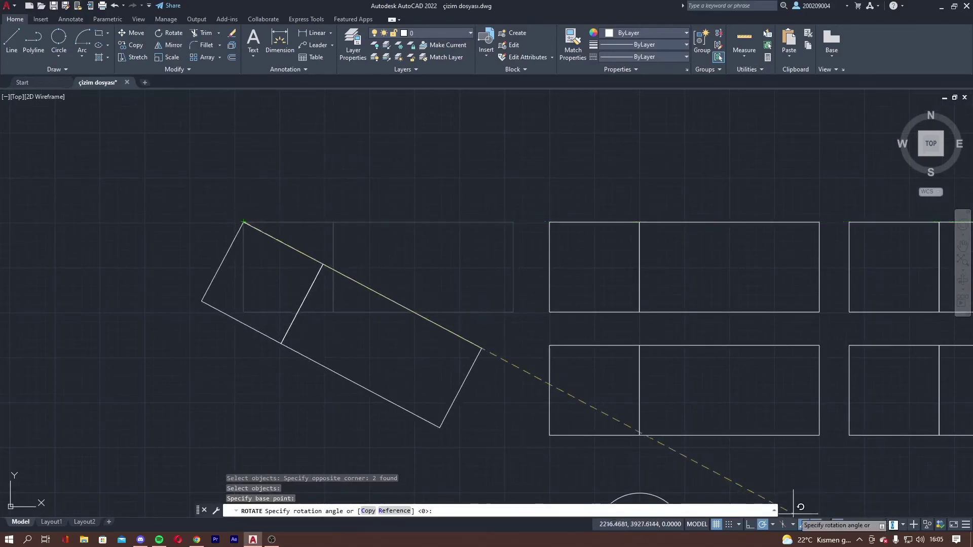
pyautogui.click(763, 526)
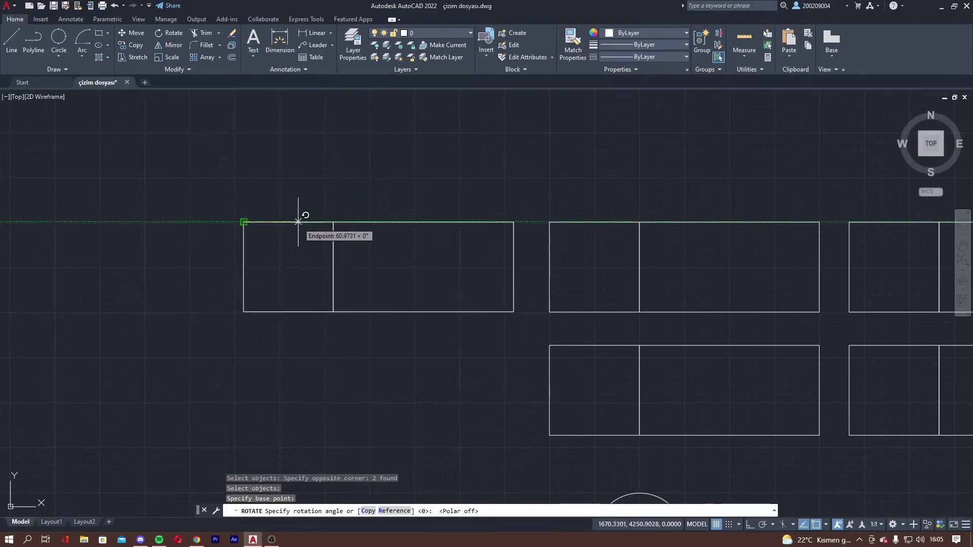
pyautogui.press('Escape')
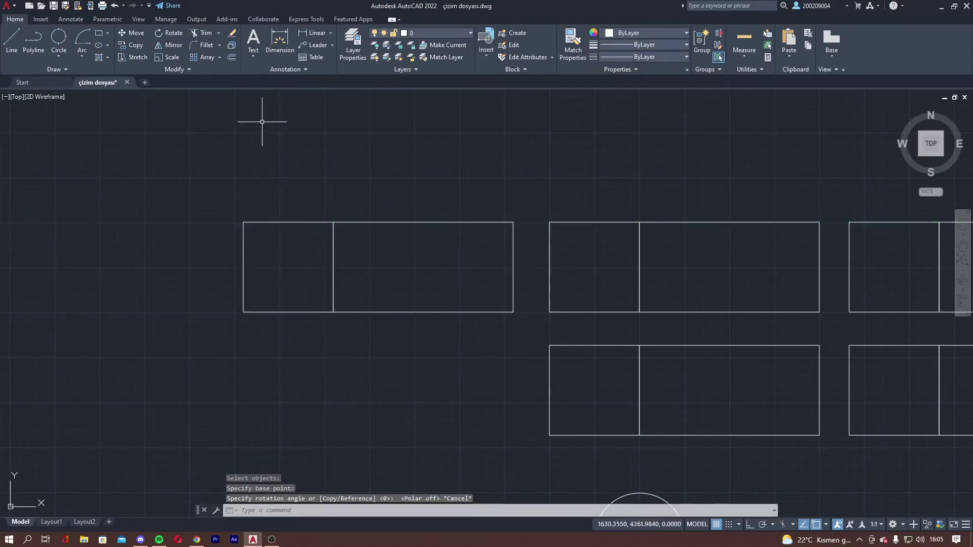
pyautogui.click(177, 36)
pyautogui.click(226, 199)
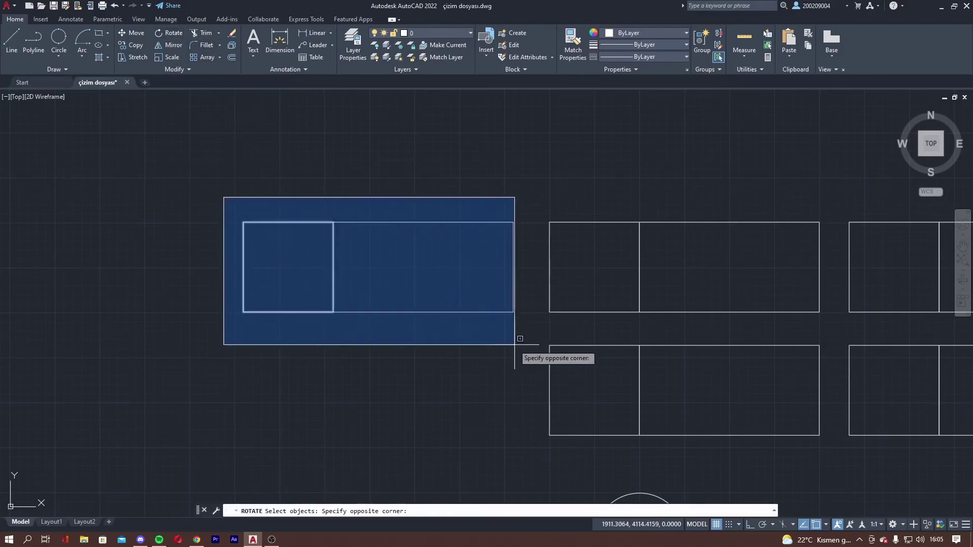
pyautogui.click(515, 343)
pyautogui.press('Return')
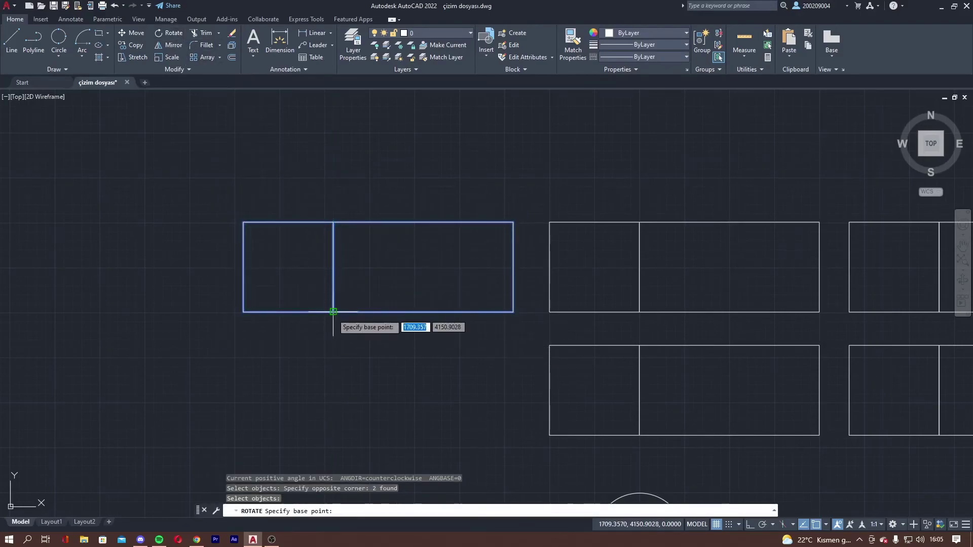
pyautogui.click(334, 312)
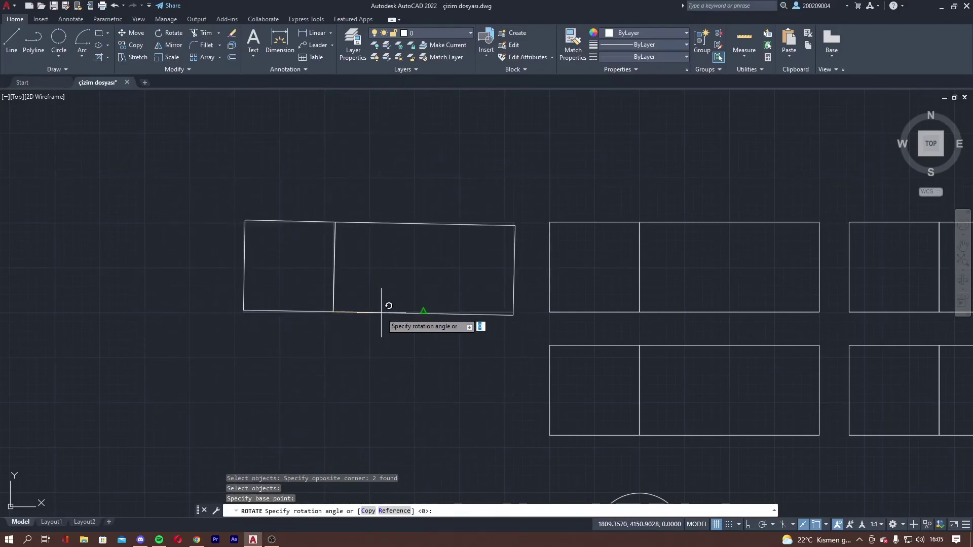
pyautogui.press('Escape')
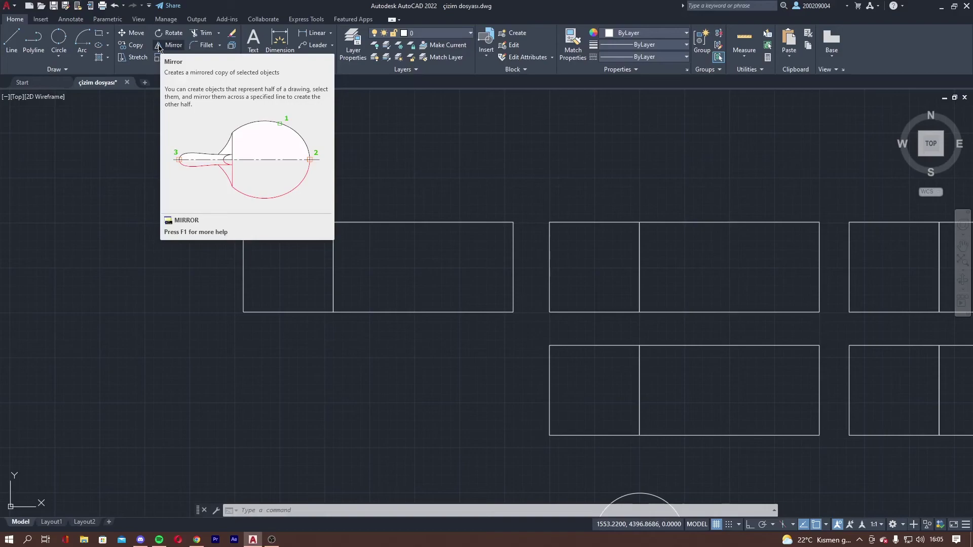
# Mirror the leftmost two-part rectangle about a 135° line from its bottom-left corner, keeping the source.
pyautogui.click(158, 47)
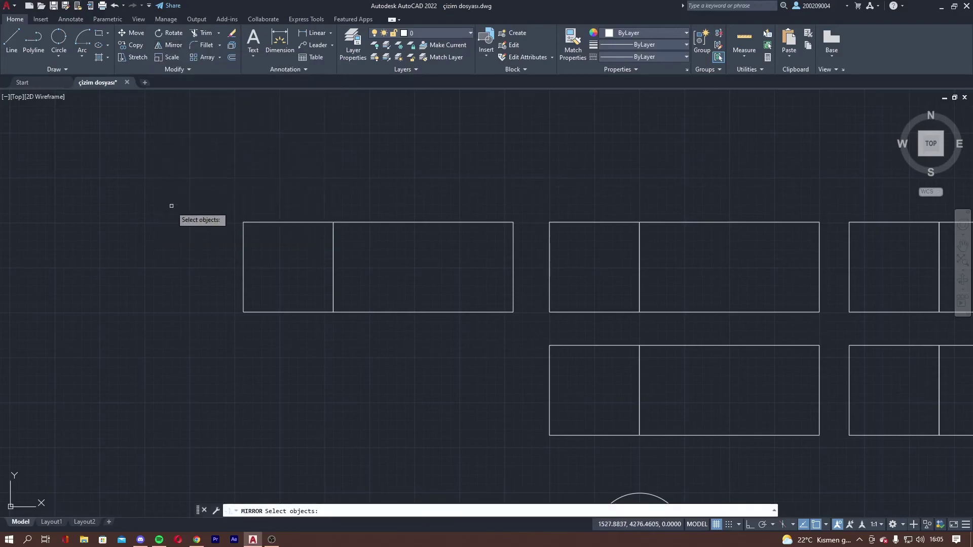
pyautogui.click(201, 195)
pyautogui.click(534, 341)
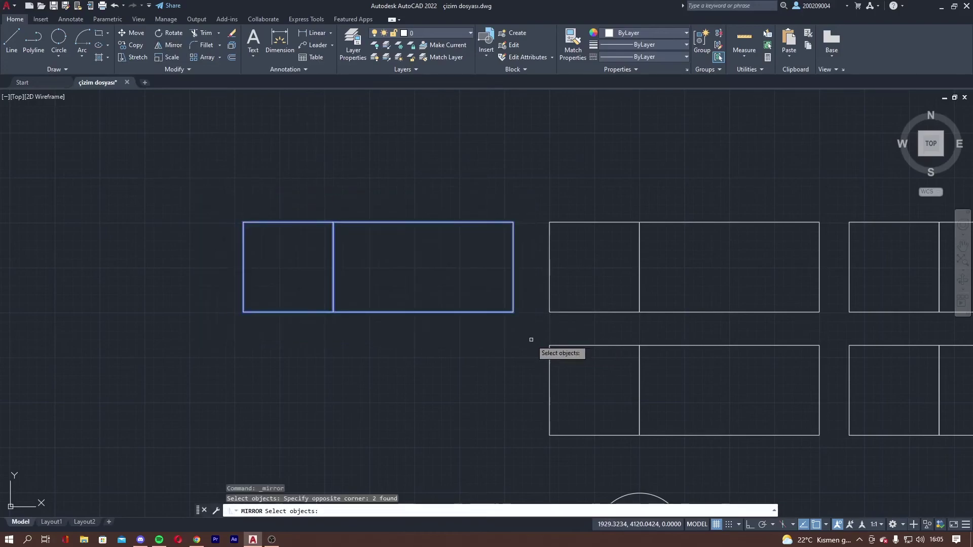
pyautogui.press('Return')
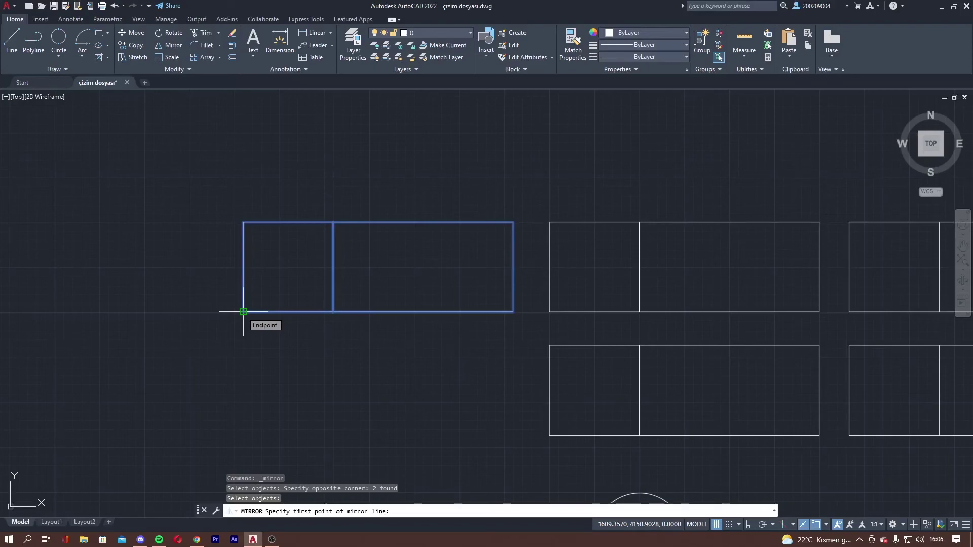
pyautogui.click(243, 312)
pyautogui.scroll(2, 244, 312)
pyautogui.scroll(-2, 243, 311)
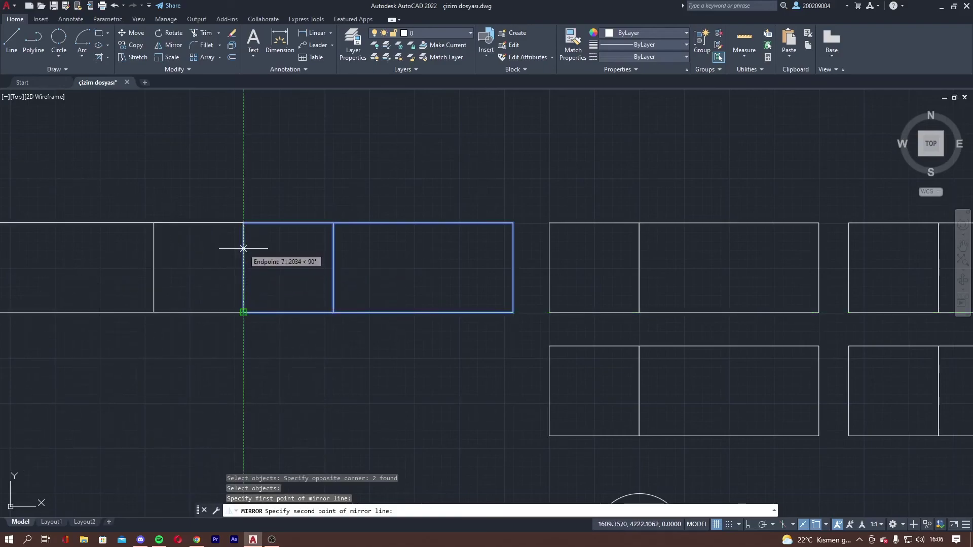
pyautogui.moveTo(244, 248); pyautogui.dragTo(363, 234, button='middle')
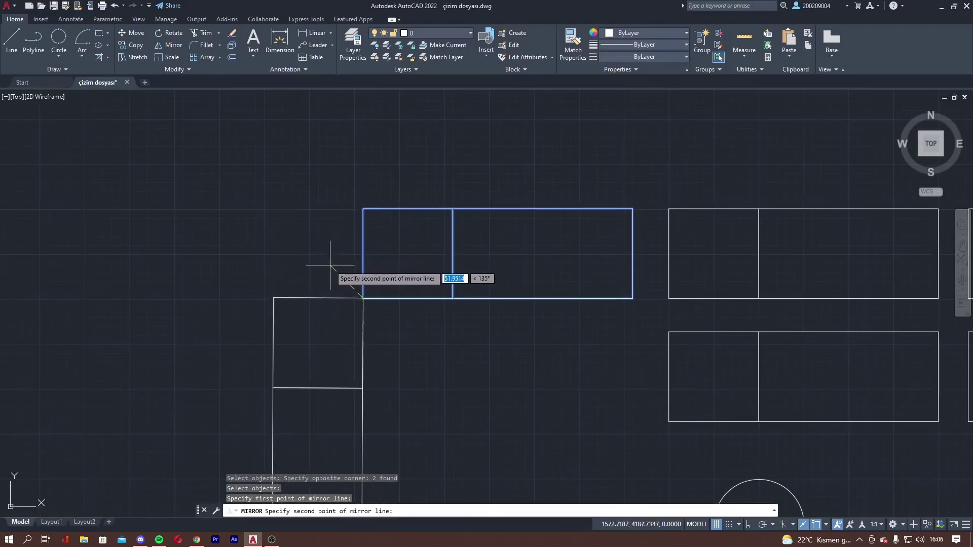
pyautogui.click(328, 266)
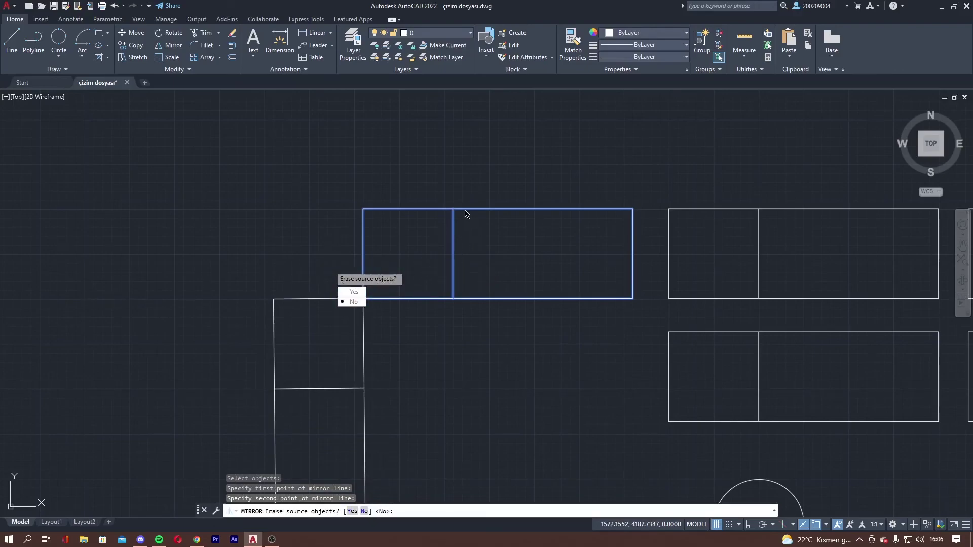
pyautogui.click(349, 303)
pyautogui.scroll(-1, 408, 264)
pyautogui.scroll(-3, 404, 252)
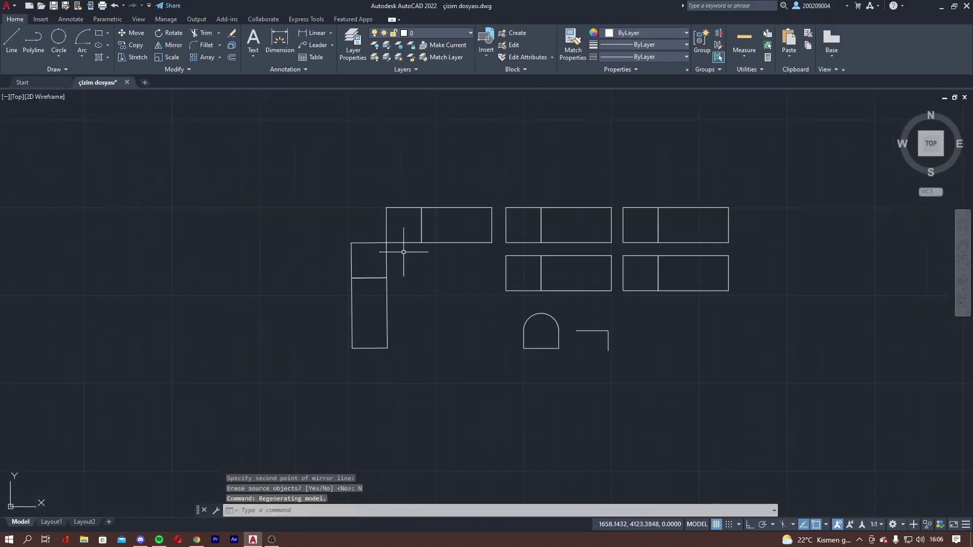
pyautogui.moveTo(460, 257); pyautogui.dragTo(358, 259, button='middle')
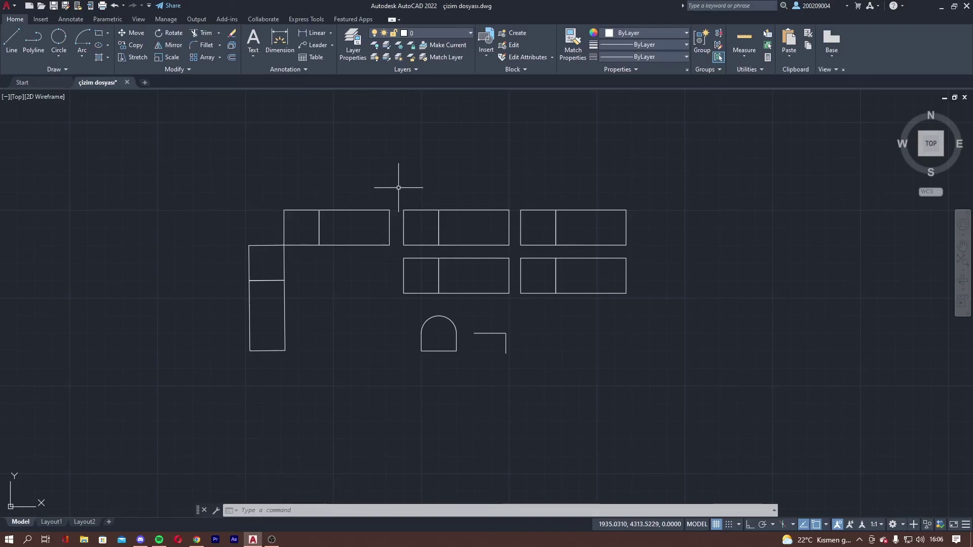